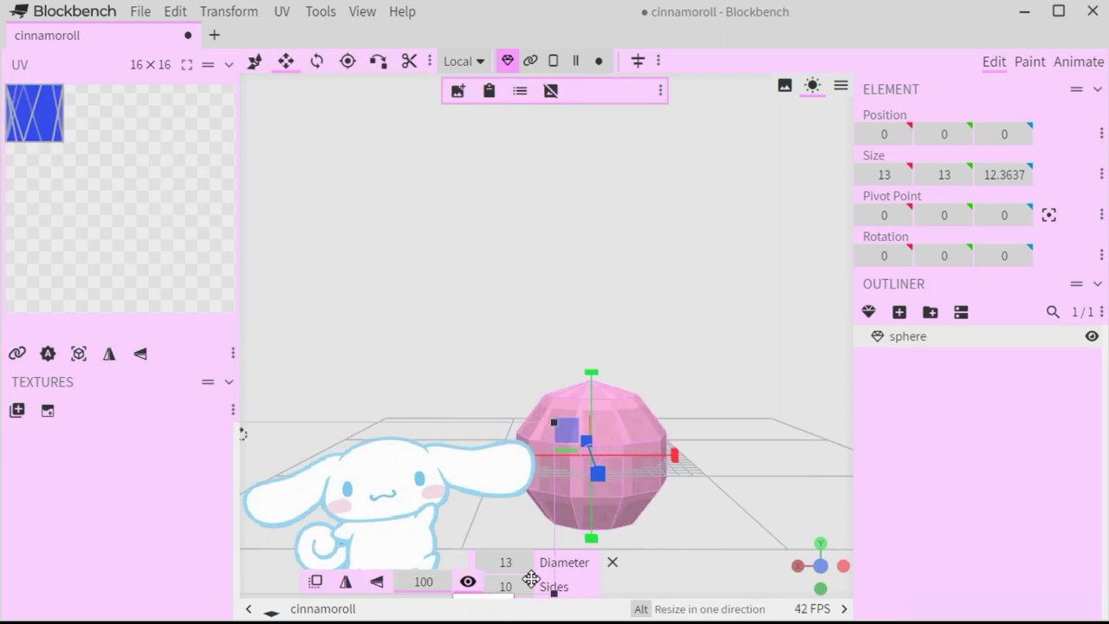
Set the new sphere's number of sides to 12.
{"action": "left_click", "coordinate": [487, 588]}
{"action": "double_click", "coordinate": [524, 586]}
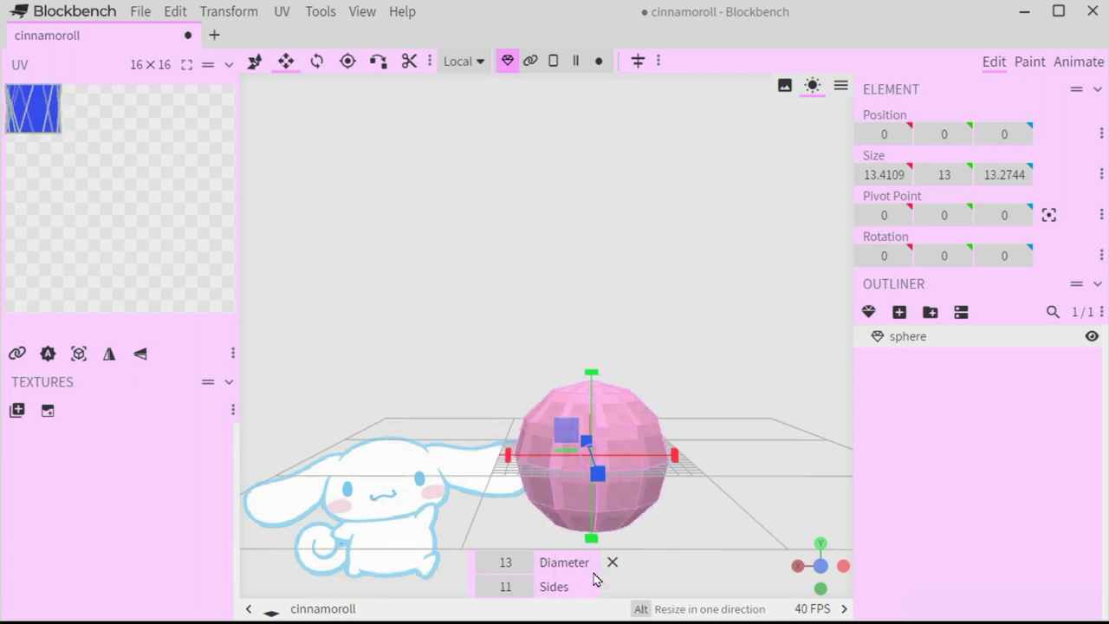
{"action": "left_click", "coordinate": [524, 586]}
Move the reference image clear of the grid and raise the sphere about 19 units above the ground.
{"action": "left_click_drag", "start_coordinate": [426, 455], "coordinate": [400, 95]}
{"action": "left_click_drag", "start_coordinate": [607, 386], "coordinate": [609, 260]}
{"action": "left_click_drag", "start_coordinate": [593, 201], "coordinate": [659, 213]}
Resize the sphere to 11 units high and 7 units deep, forming a flattened head shape.
{"action": "left_click", "coordinate": [286, 66]}
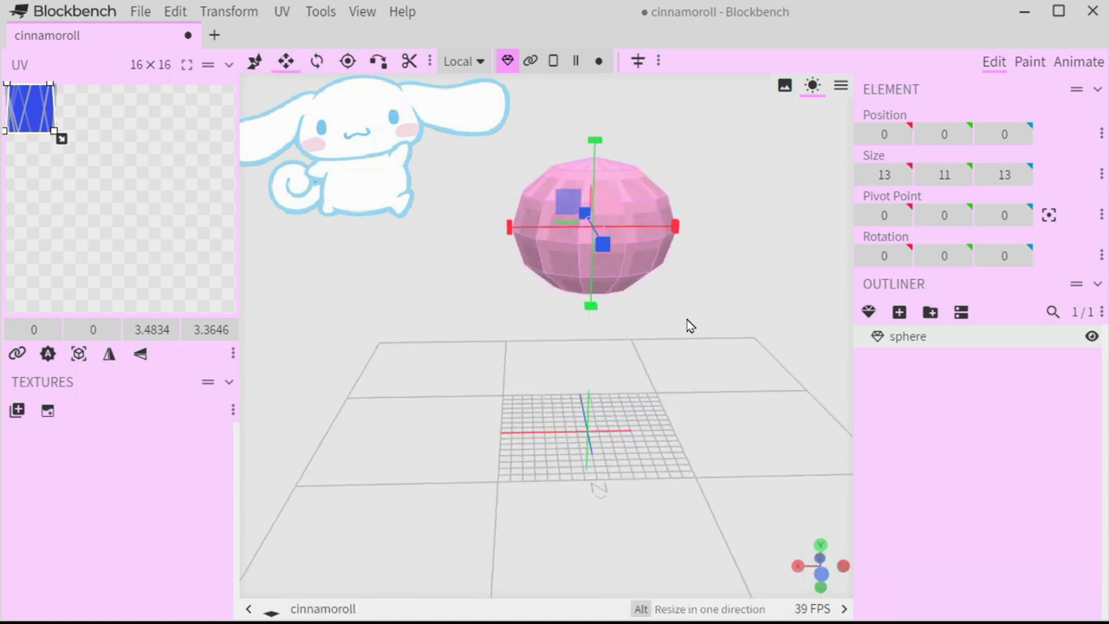
{"action": "left_click_drag", "start_coordinate": [689, 326], "coordinate": [560, 331]}
{"action": "left_click_drag", "start_coordinate": [503, 245], "coordinate": [546, 251]}
{"action": "left_click_drag", "start_coordinate": [539, 335], "coordinate": [604, 337]}
Select all triangular faces of the sphere's top cap and lower them slightly to flatten the head.
{"action": "left_click", "coordinate": [553, 61]}
{"action": "left_click_drag", "start_coordinate": [545, 124], "coordinate": [577, 218]}
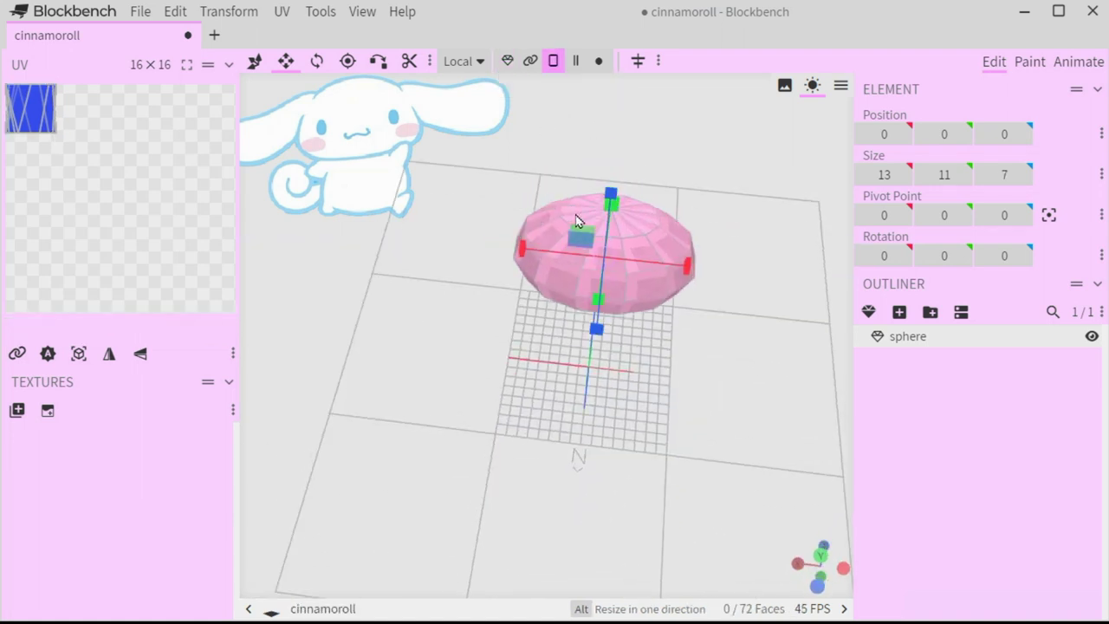
{"action": "left_click", "coordinate": [595, 218]}
{"action": "left_click", "coordinate": [604, 235], "text": "shift"}
{"action": "left_click", "coordinate": [616, 228], "text": "shift"}
{"action": "left_click", "coordinate": [627, 213], "text": "shift"}
{"action": "left_click", "coordinate": [634, 220], "text": "shift"}
{"action": "left_click", "coordinate": [634, 227], "text": "shift"}
{"action": "left_click", "coordinate": [634, 202], "text": "shift"}
{"action": "left_click", "coordinate": [648, 236], "text": "shift"}
{"action": "scroll", "coordinate": [649, 235], "scroll_direction": "up", "scroll_amount": 6}
{"action": "mouse_move", "coordinate": [505, 399]}
{"action": "left_mouse_down"}
{"action": "mouse_move", "coordinate": [480, 428]}
{"action": "mouse_move", "coordinate": [502, 410]}
{"action": "left_mouse_up"}
{"action": "right_click_drag", "start_coordinate": [502, 411], "coordinate": [474, 559]}
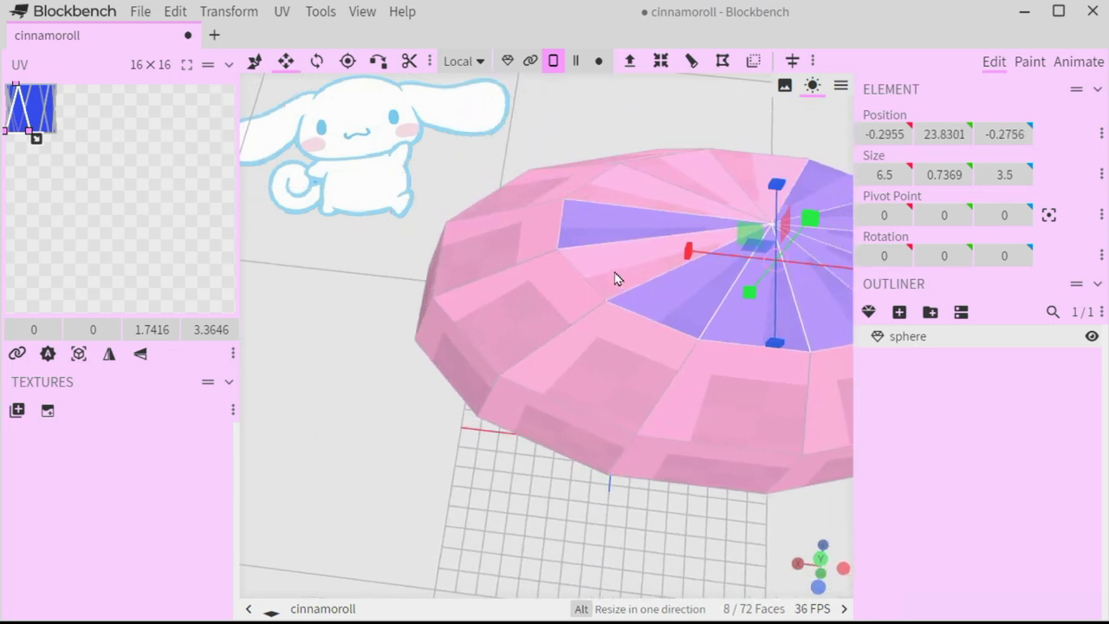
{"action": "left_click", "coordinate": [614, 270], "text": "shift"}
{"action": "left_click", "coordinate": [674, 179], "text": "shift"}
{"action": "left_click", "coordinate": [647, 186], "text": "shift"}
{"action": "left_click", "coordinate": [731, 160], "text": "shift"}
{"action": "scroll", "coordinate": [733, 125], "scroll_direction": "down", "scroll_amount": 6}
{"action": "left_click_drag", "start_coordinate": [735, 129], "coordinate": [676, 36]}
{"action": "left_click", "coordinate": [255, 61]}
Move the lowest ring's edge at the head's narrow negative-X end outward to X -6.25.
{"action": "scroll", "coordinate": [691, 242], "scroll_direction": "up", "scroll_amount": 8}
{"action": "scroll", "coordinate": [698, 260], "scroll_direction": "down", "scroll_amount": 2}
{"action": "left_click_drag", "start_coordinate": [728, 312], "coordinate": [641, 269]}
{"action": "left_click", "coordinate": [576, 61]}
{"action": "left_click", "coordinate": [621, 217]}
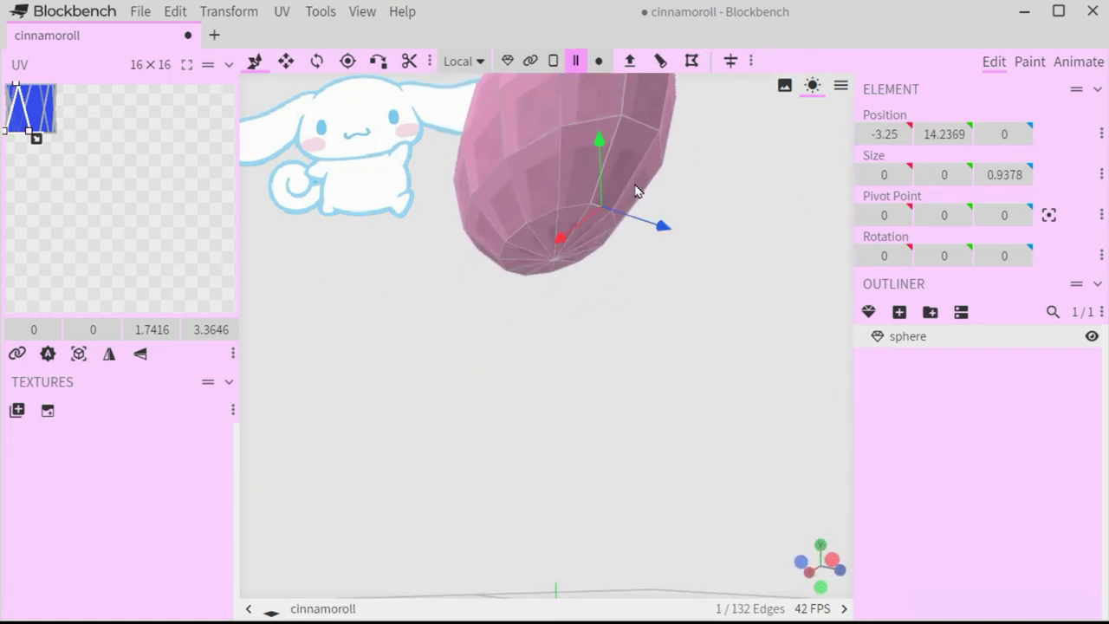
{"action": "left_click_drag", "start_coordinate": [578, 233], "coordinate": [597, 220]}
{"action": "left_click_drag", "start_coordinate": [624, 304], "coordinate": [651, 339]}
{"action": "left_click_drag", "start_coordinate": [656, 289], "coordinate": [702, 284]}
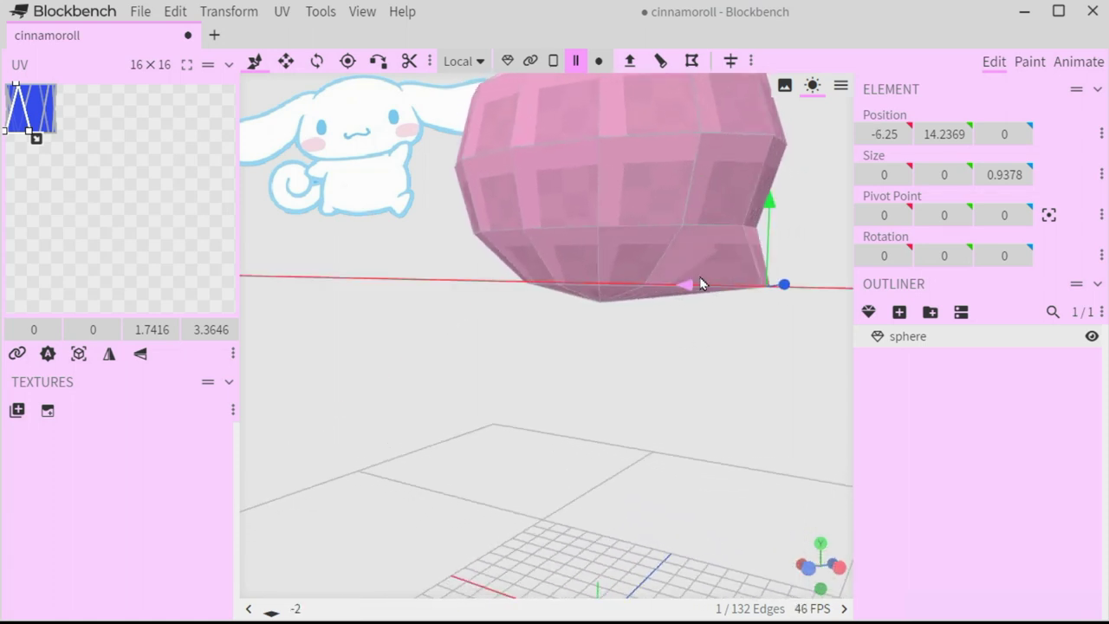
Move the edge just above it on the negative-X end outward to X -6.6292 and down to Y 15.25.
{"action": "left_click", "coordinate": [752, 233]}
{"action": "left_click_drag", "start_coordinate": [690, 231], "coordinate": [728, 232]}
{"action": "left_click_drag", "start_coordinate": [783, 184], "coordinate": [782, 211]}
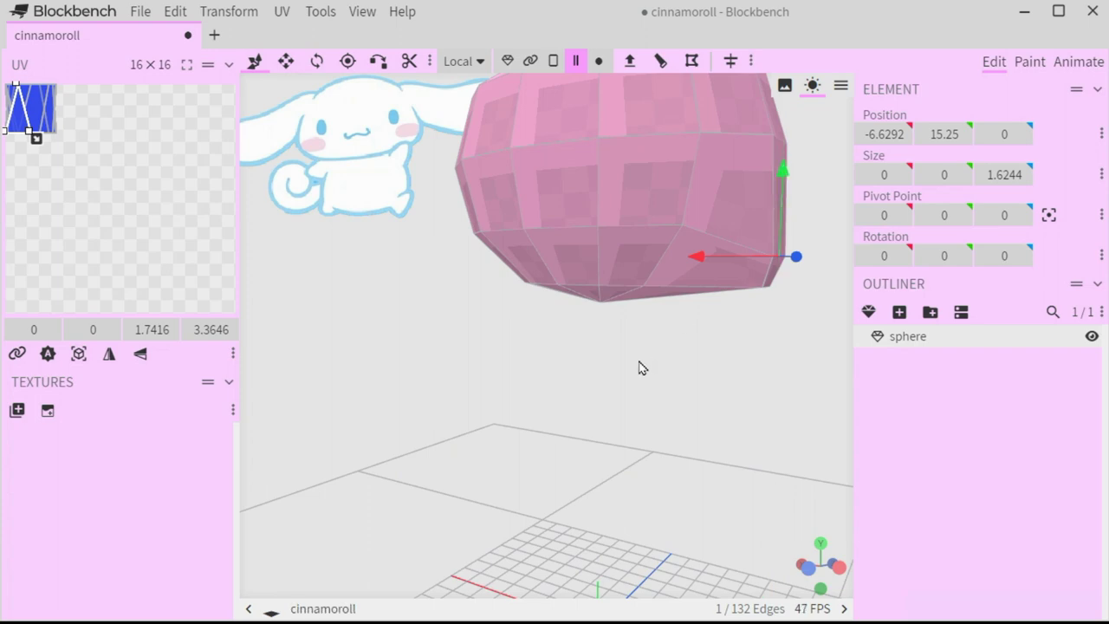
Move the matching second-lowest edge on the head's positive-X end outward and down to mirror the first side.
{"action": "left_click_drag", "start_coordinate": [638, 368], "coordinate": [494, 268]}
{"action": "left_click", "coordinate": [547, 228]}
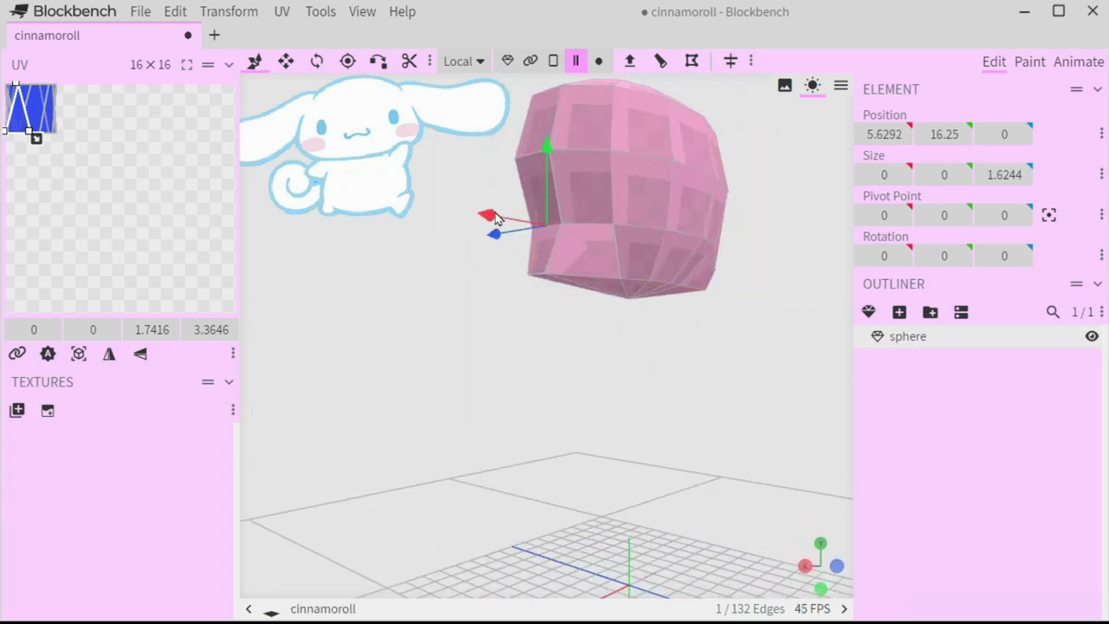
{"action": "left_click_drag", "start_coordinate": [491, 218], "coordinate": [471, 214]}
{"action": "left_click_drag", "start_coordinate": [530, 173], "coordinate": [530, 203]}
Shift the lower-ring edge beside the positive-X end outward to X 3.625 to widen the head's underside.
{"action": "left_click_drag", "start_coordinate": [548, 302], "coordinate": [726, 248]}
{"action": "left_click", "coordinate": [512, 313]}
{"action": "left_click_drag", "start_coordinate": [567, 291], "coordinate": [598, 273]}
{"action": "left_click_drag", "start_coordinate": [488, 332], "coordinate": [412, 342]}
{"action": "left_click_drag", "start_coordinate": [577, 261], "coordinate": [665, 301]}
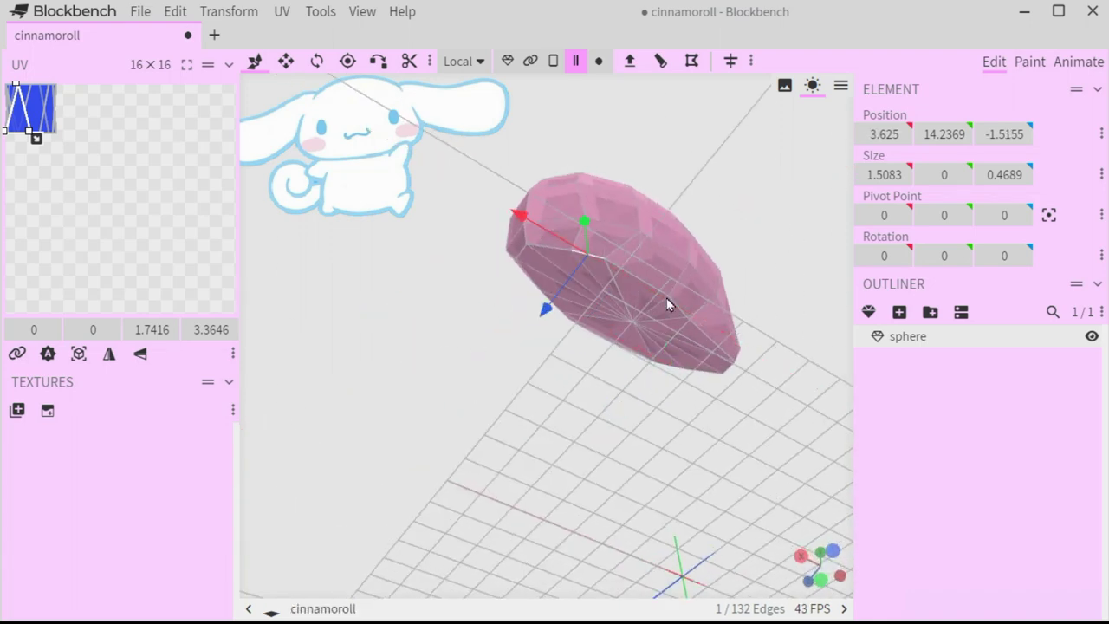
Lower the centre vertex on top of the head to Y 22.9.
{"action": "left_click_drag", "start_coordinate": [763, 274], "coordinate": [577, 426]}
{"action": "left_click", "coordinate": [599, 60]}
{"action": "left_click", "coordinate": [614, 231]}
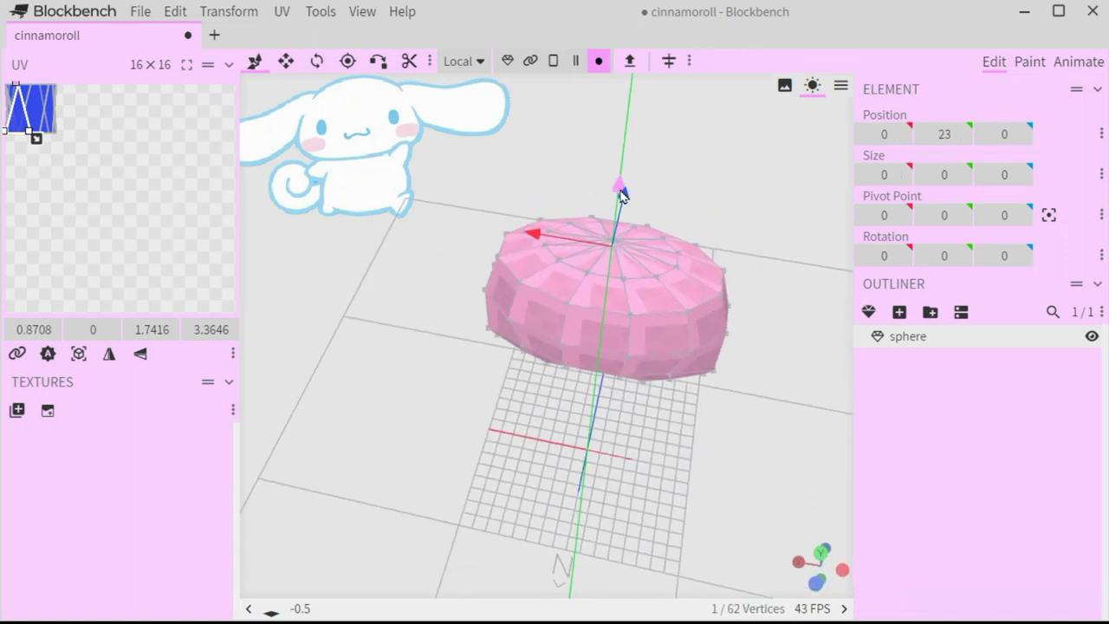
{"action": "left_click_drag", "start_coordinate": [680, 162], "coordinate": [692, 131]}
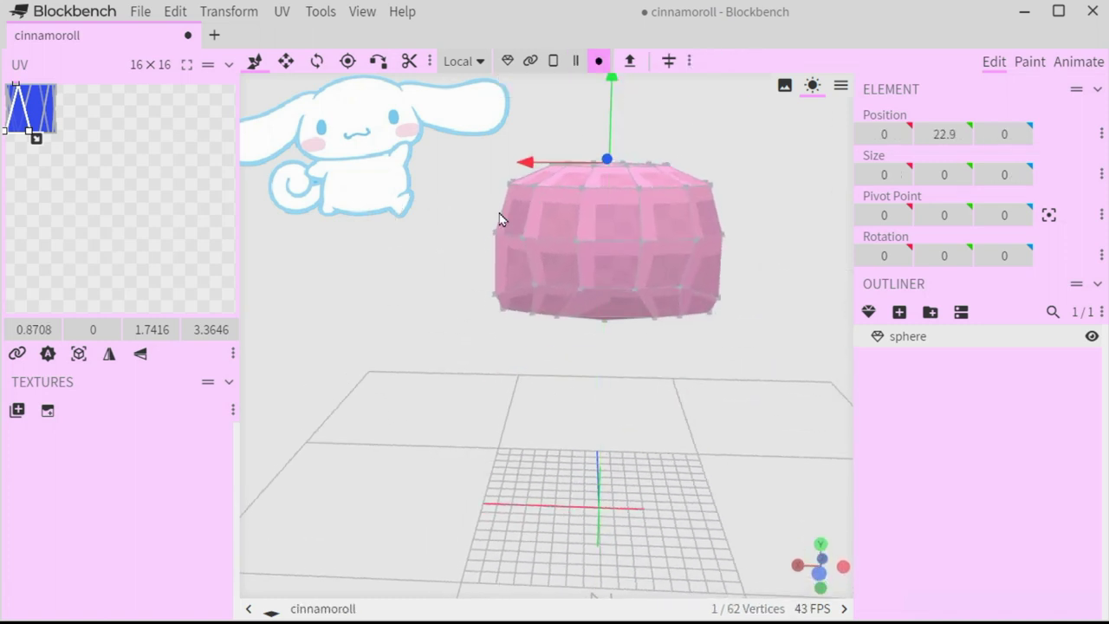
Select the full edge ring below the head's top cap and shrink it to 10.8583 by 5.4622.
{"action": "left_click_drag", "start_coordinate": [465, 230], "coordinate": [532, 274]}
{"action": "left_click", "coordinate": [616, 263]}
{"action": "left_click", "coordinate": [557, 266]}
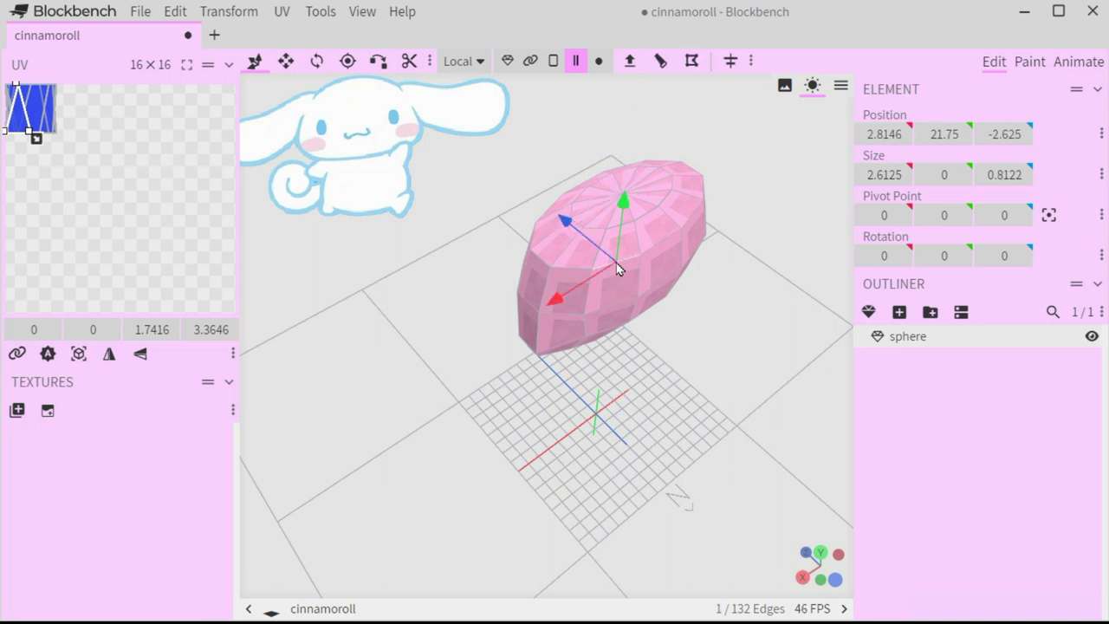
{"action": "left_click", "coordinate": [609, 265], "text": "shift"}
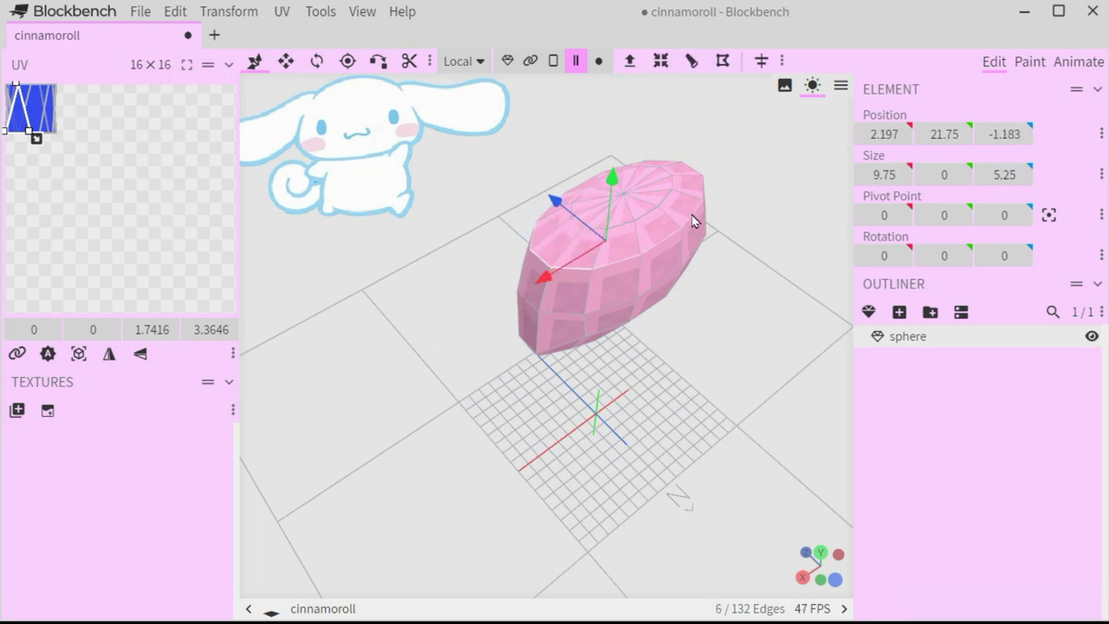
{"action": "left_click_drag", "start_coordinate": [515, 156], "coordinate": [395, 176]}
{"action": "left_click", "coordinate": [645, 300], "text": "shift"}
{"action": "left_click", "coordinate": [286, 61]}
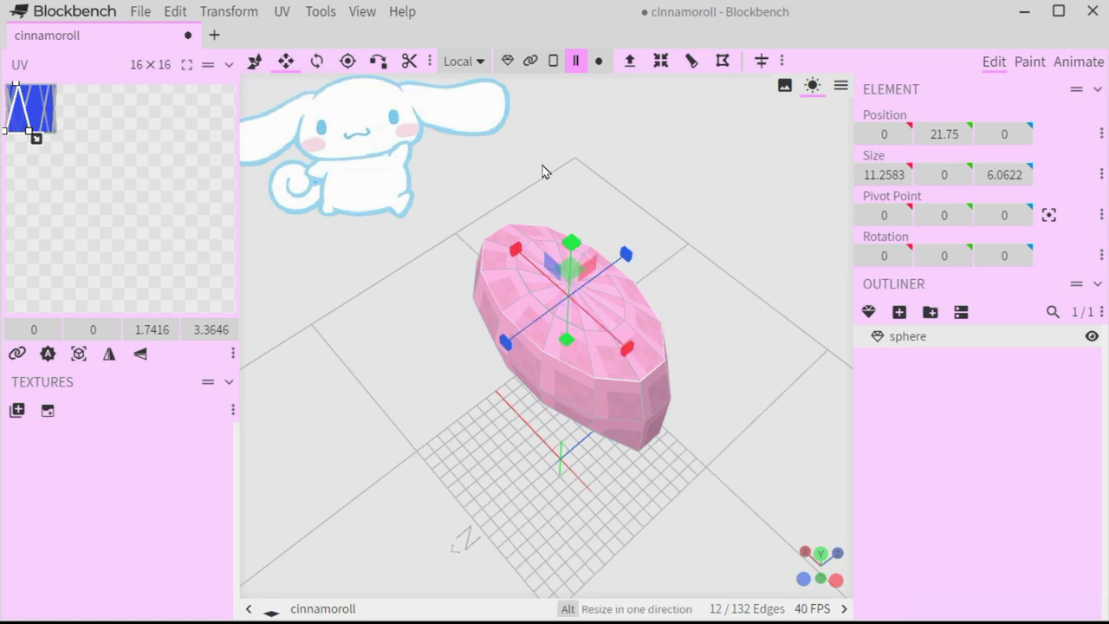
{"action": "left_click_drag", "start_coordinate": [633, 346], "coordinate": [628, 345]}
Select the three front edges of the head's lower ring and move them down.
{"action": "left_click_drag", "start_coordinate": [627, 269], "coordinate": [753, 184]}
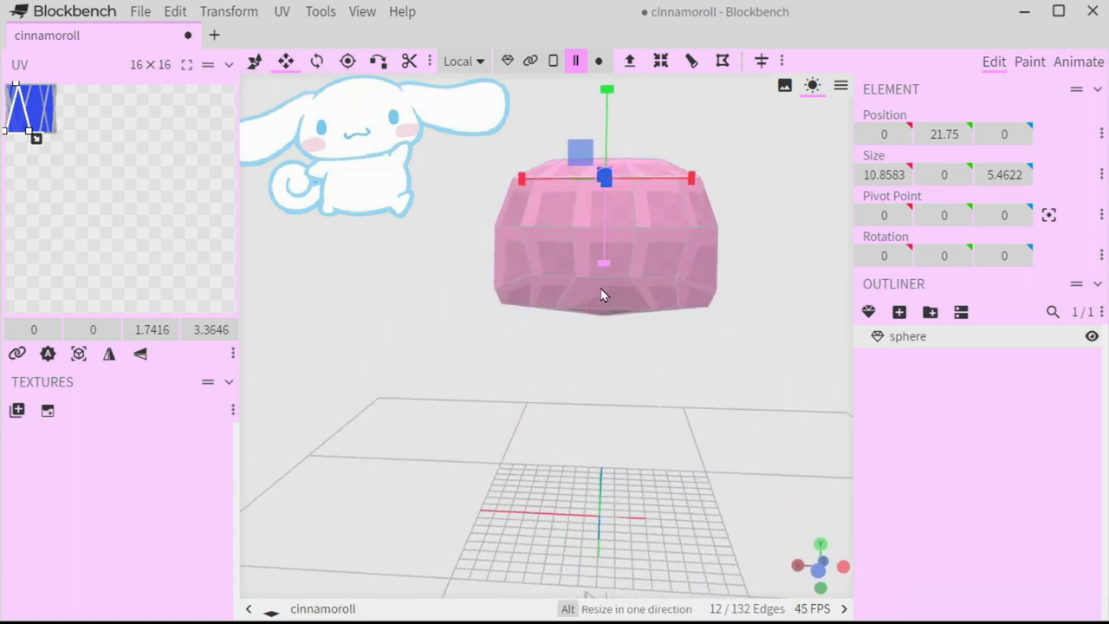
{"action": "left_click", "coordinate": [607, 277]}
{"action": "scroll", "coordinate": [607, 278], "scroll_direction": "up", "scroll_amount": 5}
{"action": "left_click", "coordinate": [549, 222], "text": "shift"}
{"action": "left_click", "coordinate": [730, 220], "text": "shift"}
{"action": "left_click", "coordinate": [254, 62]}
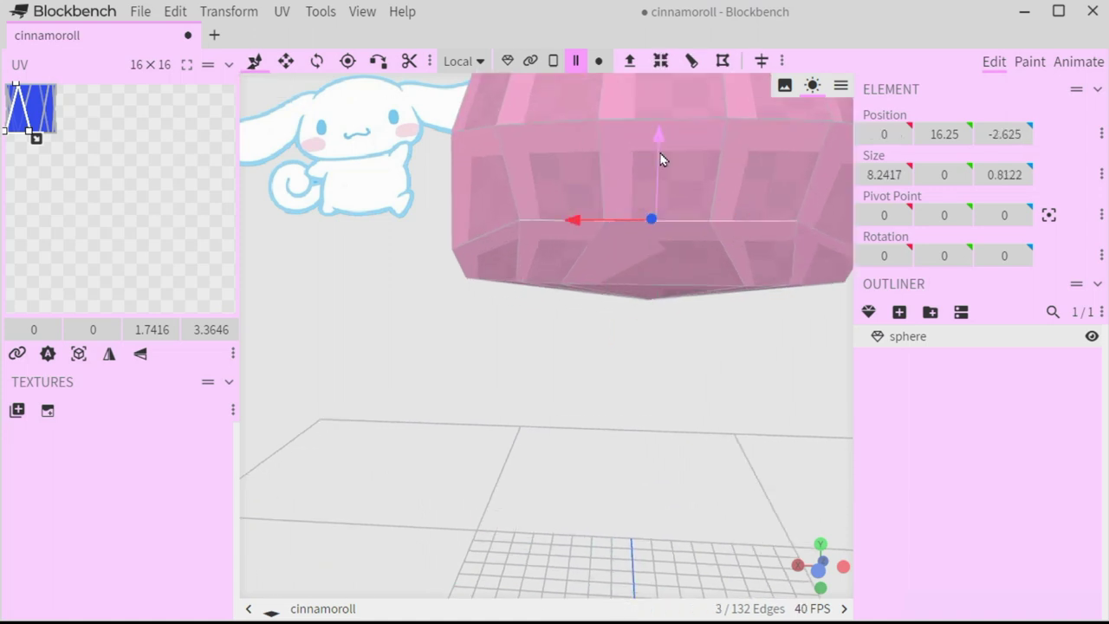
{"action": "left_click_drag", "start_coordinate": [660, 158], "coordinate": [586, 376]}
Select the three front edges of the head's middle ring and lower them to Y 18.4.
{"action": "scroll", "coordinate": [542, 242], "scroll_direction": "down", "scroll_amount": 3}
{"action": "left_click", "coordinate": [540, 237]}
{"action": "left_click", "coordinate": [618, 237], "text": "shift"}
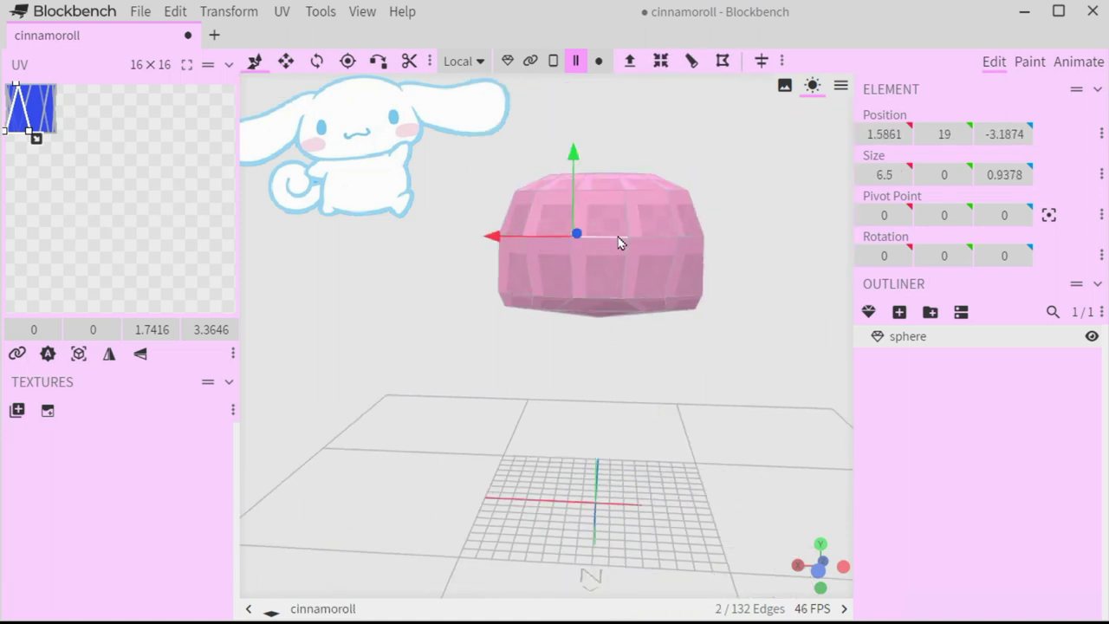
{"action": "left_click_drag", "start_coordinate": [604, 196], "coordinate": [596, 209]}
{"action": "left_click_drag", "start_coordinate": [759, 250], "coordinate": [789, 253]}
{"action": "scroll", "coordinate": [616, 252], "scroll_direction": "up", "scroll_amount": 5}
{"action": "scroll", "coordinate": [616, 253], "scroll_direction": "down", "scroll_amount": 4}
{"action": "scroll", "coordinate": [789, 254], "scroll_direction": "down", "scroll_amount": 4}
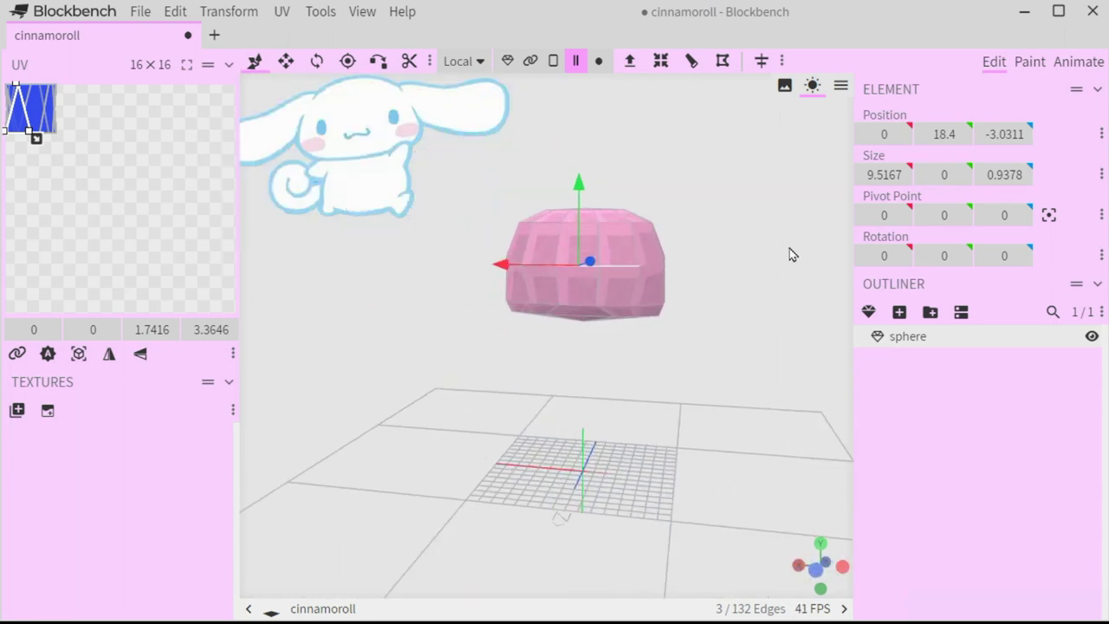
Add a second sphere with diameter 7 and 15 sides, and move it along X away from the head.
{"action": "left_click", "coordinate": [868, 312]}
{"action": "left_click", "coordinate": [617, 255]}
{"action": "scroll", "coordinate": [649, 360], "scroll_direction": "down", "scroll_amount": 1}
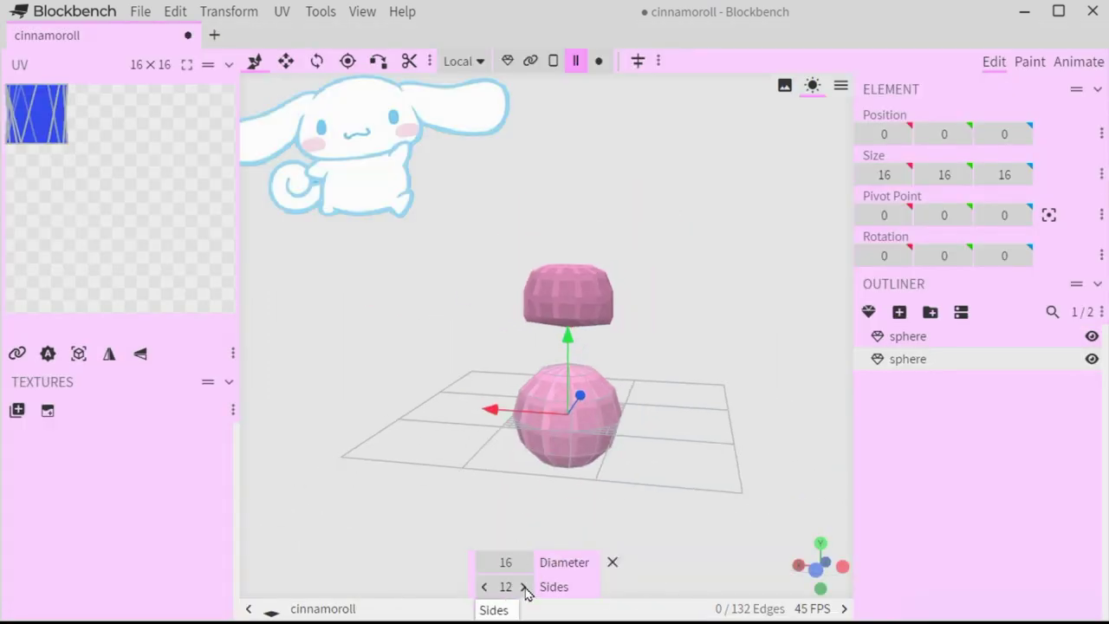
{"action": "triple_click", "coordinate": [526, 588]}
{"action": "triple_click", "coordinate": [483, 564]}
{"action": "double_click", "coordinate": [484, 564]}
{"action": "triple_click", "coordinate": [483, 564]}
{"action": "left_click", "coordinate": [483, 564]}
{"action": "left_click_drag", "start_coordinate": [543, 413], "coordinate": [627, 419]}
Select the faces of the new sphere's inner half and move them to X -5.5246, stretching it into an ear.
{"action": "scroll", "coordinate": [624, 416], "scroll_direction": "up", "scroll_amount": 6}
{"action": "scroll", "coordinate": [623, 413], "scroll_direction": "down", "scroll_amount": 2}
{"action": "right_click_drag", "start_coordinate": [610, 394], "coordinate": [468, 300]}
{"action": "left_click", "coordinate": [553, 60]}
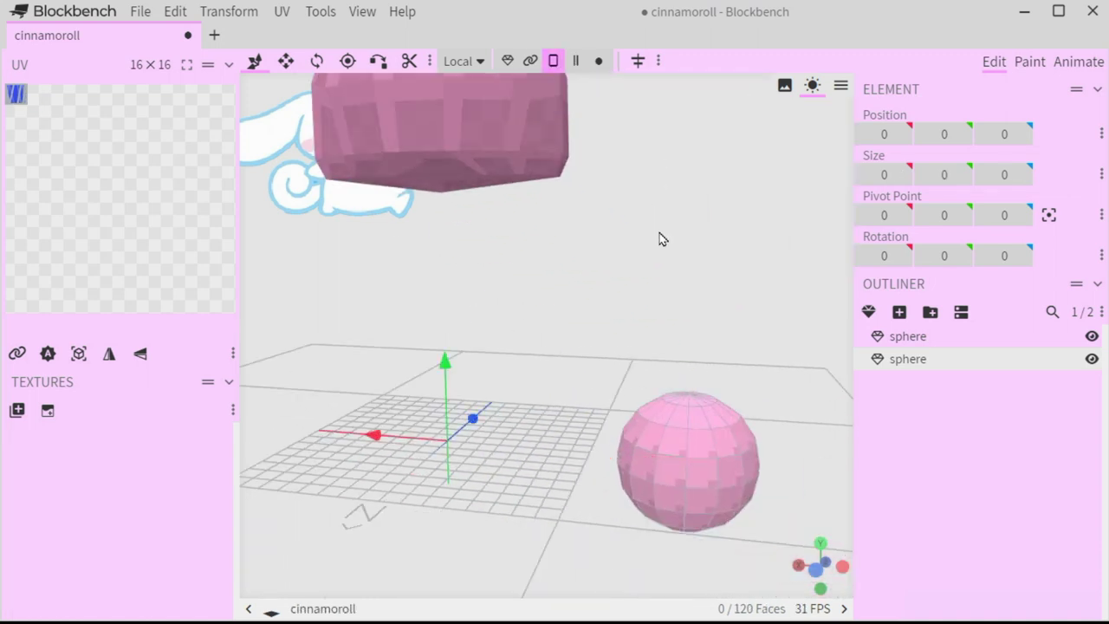
{"action": "left_click", "coordinate": [650, 468]}
{"action": "left_click_drag", "start_coordinate": [681, 376], "coordinate": [702, 404]}
{"action": "left_click", "coordinate": [681, 396], "text": "shift"}
{"action": "left_click", "coordinate": [676, 388], "text": "shift"}
{"action": "left_click", "coordinate": [686, 471], "text": "shift"}
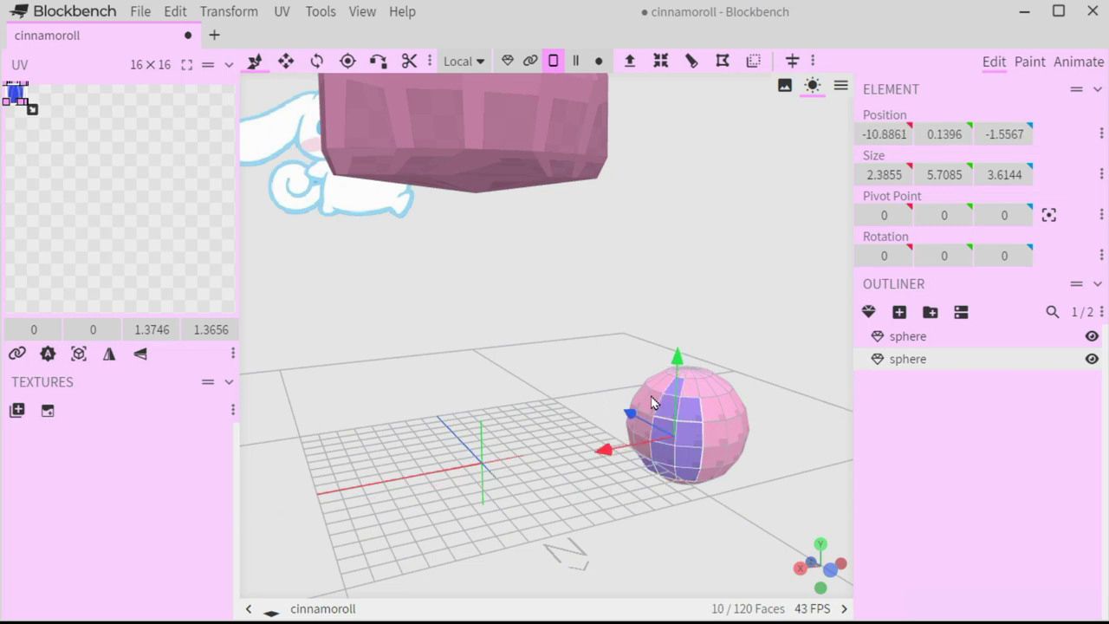
{"action": "scroll", "coordinate": [642, 397], "scroll_direction": "up", "scroll_amount": 5}
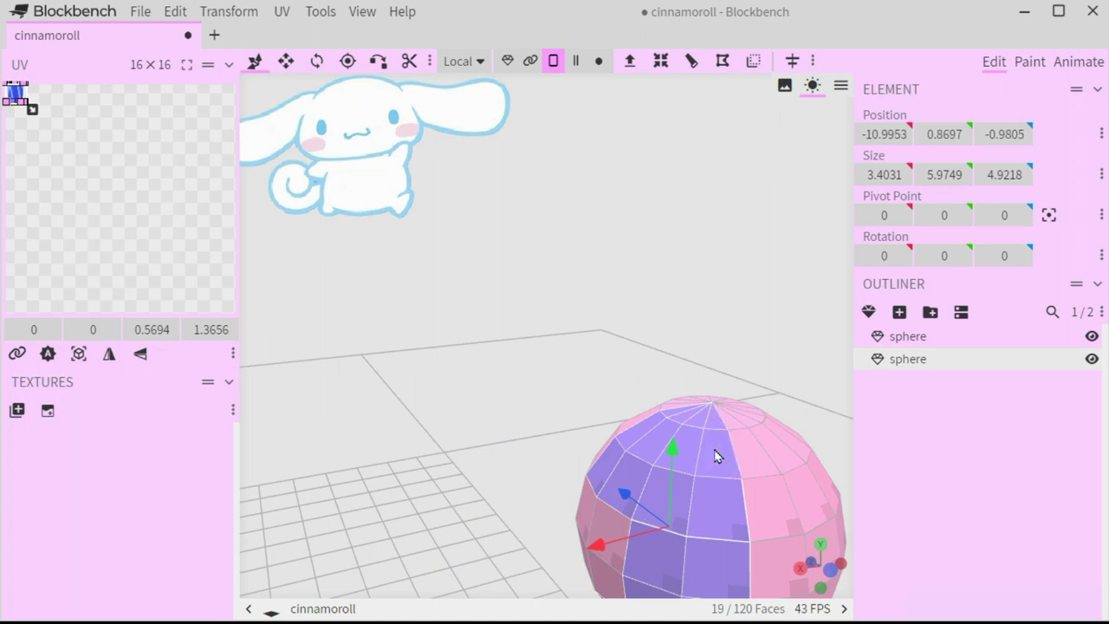
{"action": "scroll", "coordinate": [597, 517], "scroll_direction": "down", "scroll_amount": 5}
{"action": "scroll", "coordinate": [597, 518], "scroll_direction": "up", "scroll_amount": 5}
{"action": "left_click_drag", "start_coordinate": [596, 503], "coordinate": [732, 399]}
{"action": "left_click_drag", "start_coordinate": [551, 479], "coordinate": [439, 479]}
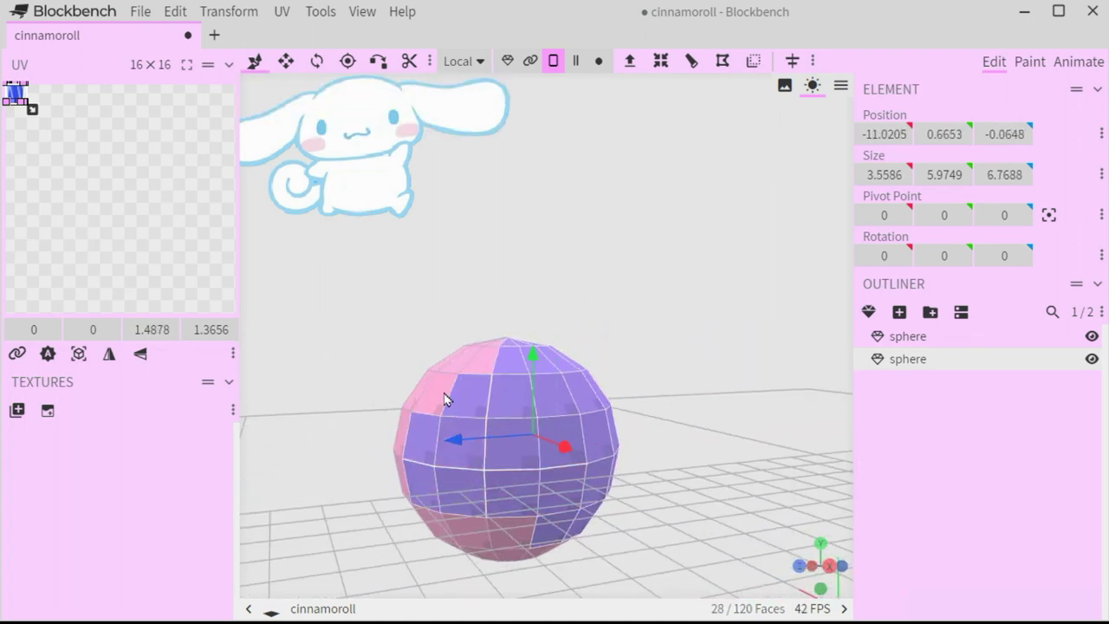
{"action": "left_click_drag", "start_coordinate": [466, 540], "coordinate": [513, 544]}
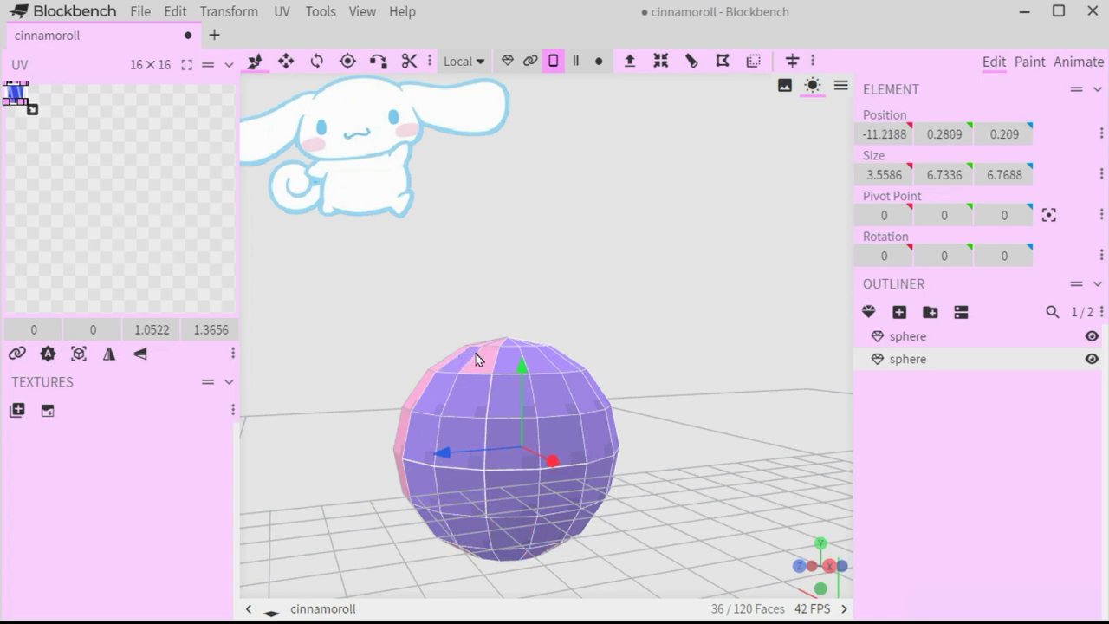
{"action": "left_click_drag", "start_coordinate": [562, 326], "coordinate": [663, 104]}
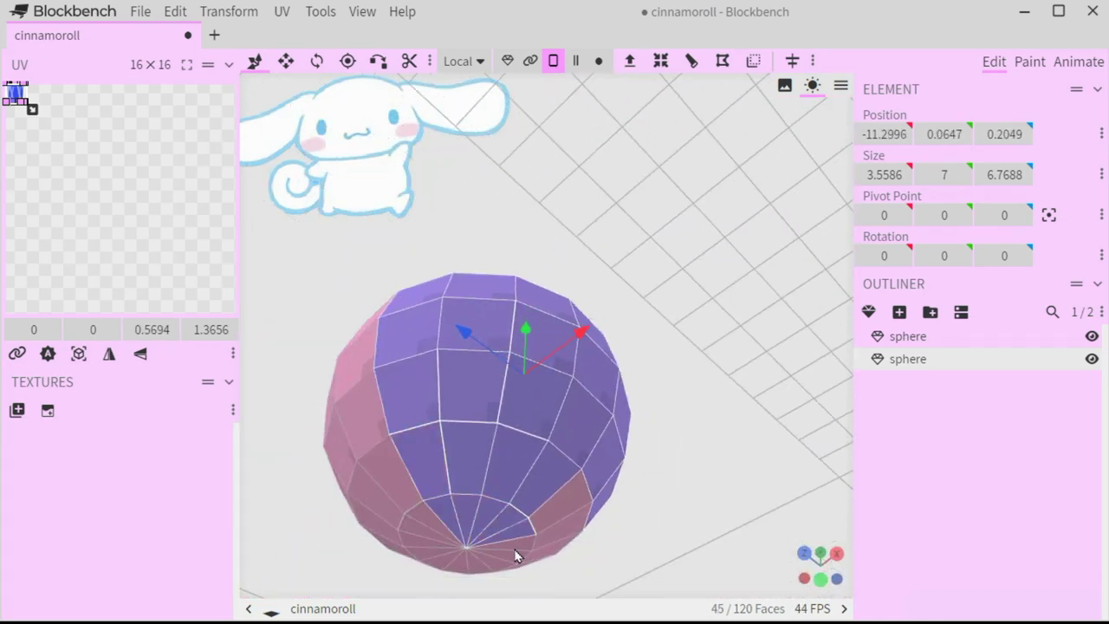
{"action": "left_click", "coordinate": [547, 556], "text": "shift"}
{"action": "left_click_drag", "start_coordinate": [612, 547], "coordinate": [432, 614]}
{"action": "mouse_move", "coordinate": [649, 486]}
{"action": "left_mouse_down", "text": "shift"}
{"action": "mouse_move", "coordinate": [663, 304]}
{"action": "mouse_move", "coordinate": [636, 266]}
{"action": "left_mouse_up", "text": "shift"}
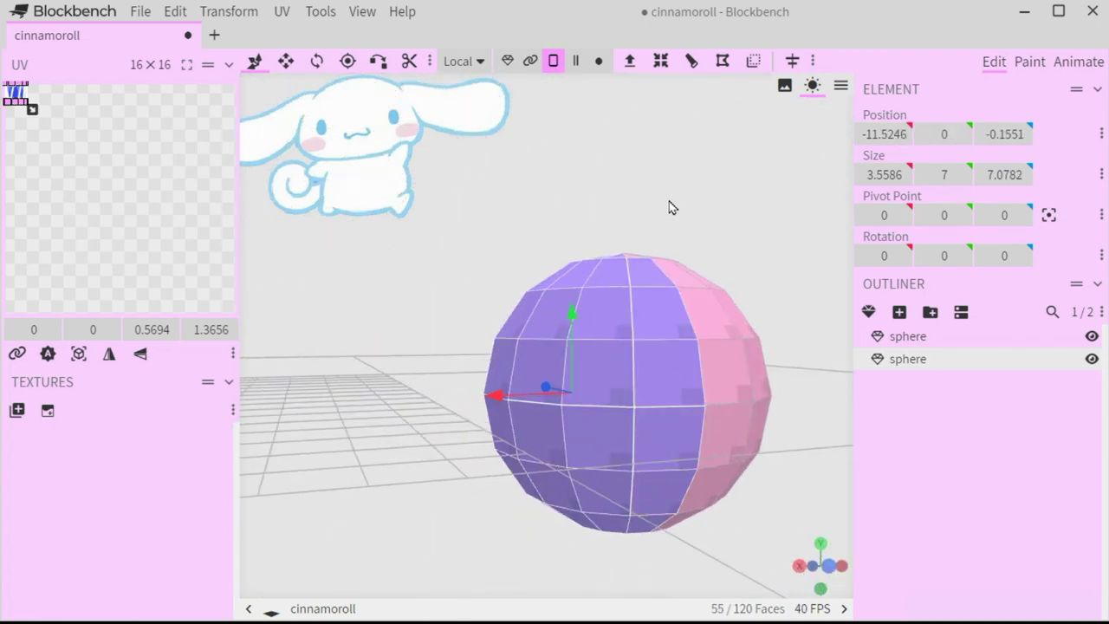
{"action": "left_click_drag", "start_coordinate": [669, 206], "coordinate": [641, 294]}
{"action": "left_click_drag", "start_coordinate": [488, 377], "coordinate": [258, 390]}
{"action": "scroll", "coordinate": [570, 304], "scroll_direction": "down", "scroll_amount": 5}
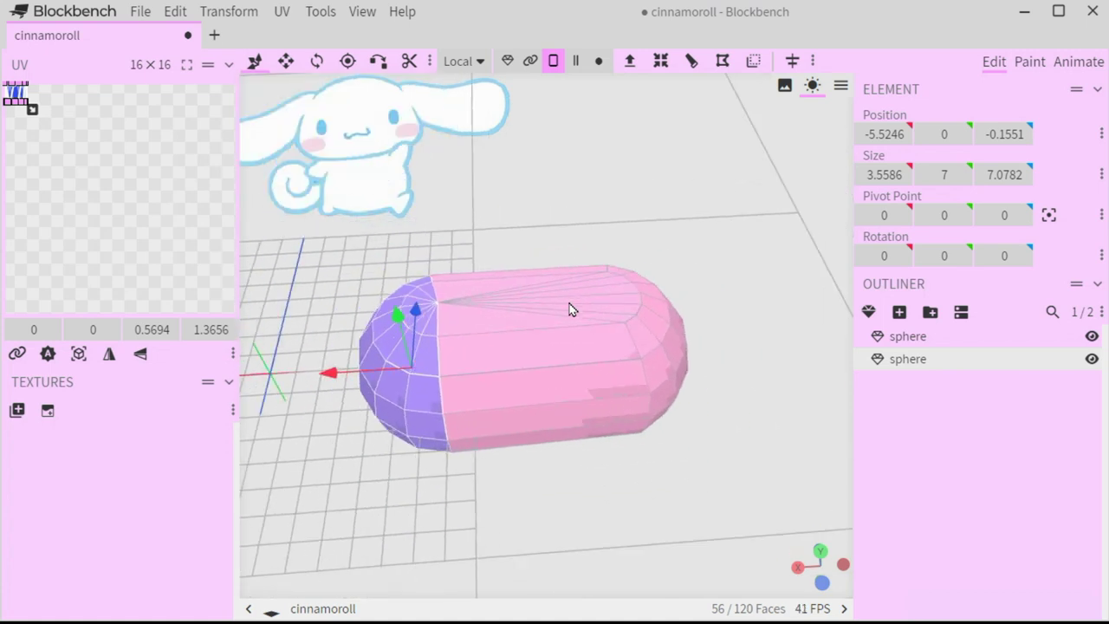
Taper the ear's inner end by resizing its selected faces to 1.9586 wide, 5 high and 3.0782 deep.
{"action": "left_click_drag", "start_coordinate": [600, 231], "coordinate": [602, 186]}
{"action": "right_click_drag", "start_coordinate": [602, 186], "coordinate": [705, 242]}
{"action": "scroll", "coordinate": [712, 245], "scroll_direction": "down", "scroll_amount": 8}
{"action": "scroll", "coordinate": [714, 243], "scroll_direction": "up", "scroll_amount": 4}
{"action": "left_click", "coordinate": [286, 61]}
{"action": "left_click_drag", "start_coordinate": [536, 307], "coordinate": [535, 327]}
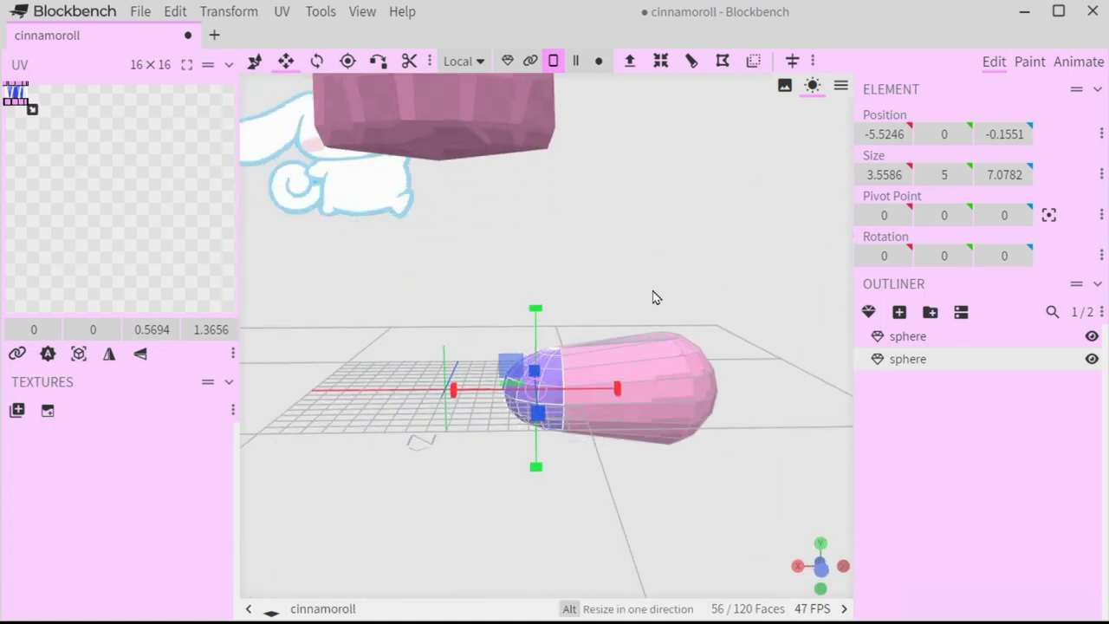
{"action": "left_click_drag", "start_coordinate": [455, 393], "coordinate": [469, 392]}
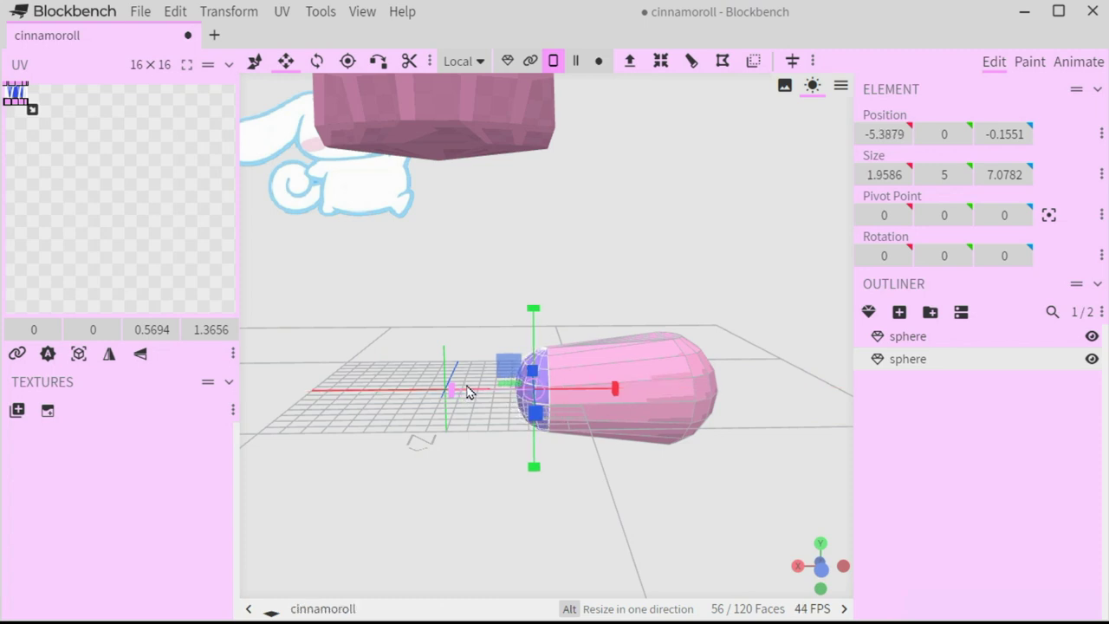
{"action": "left_click_drag", "start_coordinate": [492, 339], "coordinate": [601, 346]}
{"action": "left_click_drag", "start_coordinate": [632, 395], "coordinate": [683, 379]}
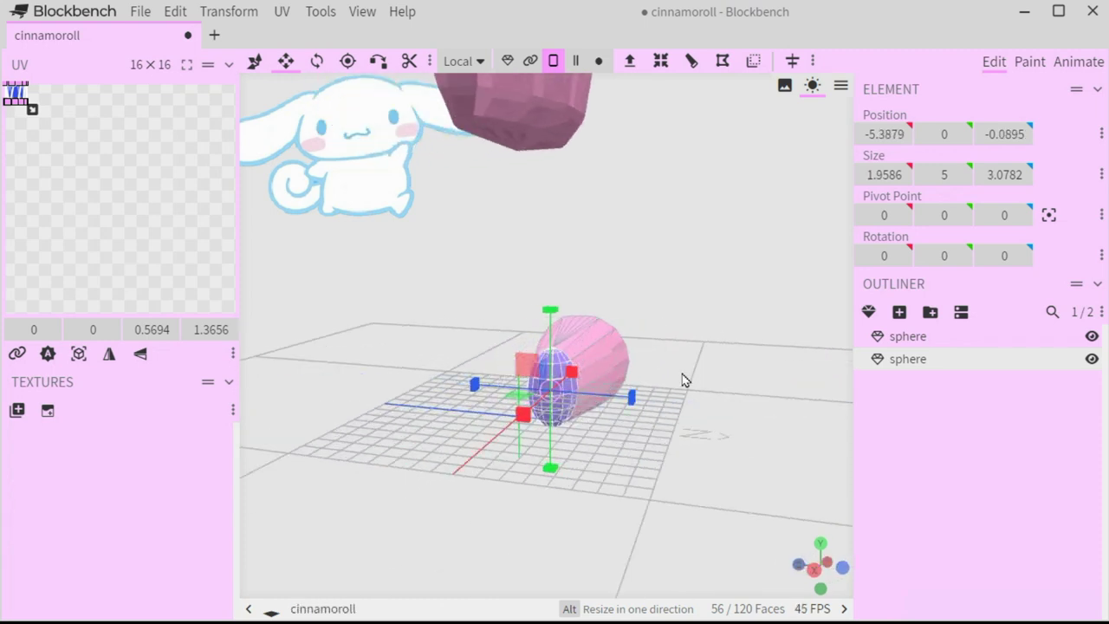
Select the faces around one side of the ear's rounded outer end.
{"action": "left_click", "coordinate": [885, 455]}
{"action": "scroll", "coordinate": [750, 361], "scroll_direction": "up", "scroll_amount": 5}
{"action": "left_click_drag", "start_coordinate": [750, 362], "coordinate": [666, 352]}
{"action": "scroll", "coordinate": [666, 352], "scroll_direction": "down", "scroll_amount": 4}
{"action": "scroll", "coordinate": [666, 352], "scroll_direction": "up", "scroll_amount": 3}
{"action": "left_click", "coordinate": [735, 343]}
{"action": "left_click", "coordinate": [742, 355], "text": "shift"}
{"action": "left_click", "coordinate": [761, 383], "text": "shift"}
{"action": "left_click", "coordinate": [759, 348], "text": "shift"}
{"action": "left_click", "coordinate": [763, 354], "text": "shift"}
{"action": "left_click", "coordinate": [779, 419], "text": "shift"}
{"action": "left_click", "coordinate": [782, 448], "text": "shift"}
{"action": "left_click", "coordinate": [753, 483], "text": "shift"}
Add the long narrow faces running along the ear's top to the selection.
{"action": "left_click", "coordinate": [728, 337], "text": "shift"}
{"action": "left_click", "coordinate": [724, 338], "text": "shift"}
{"action": "left_click", "coordinate": [720, 338], "text": "shift"}
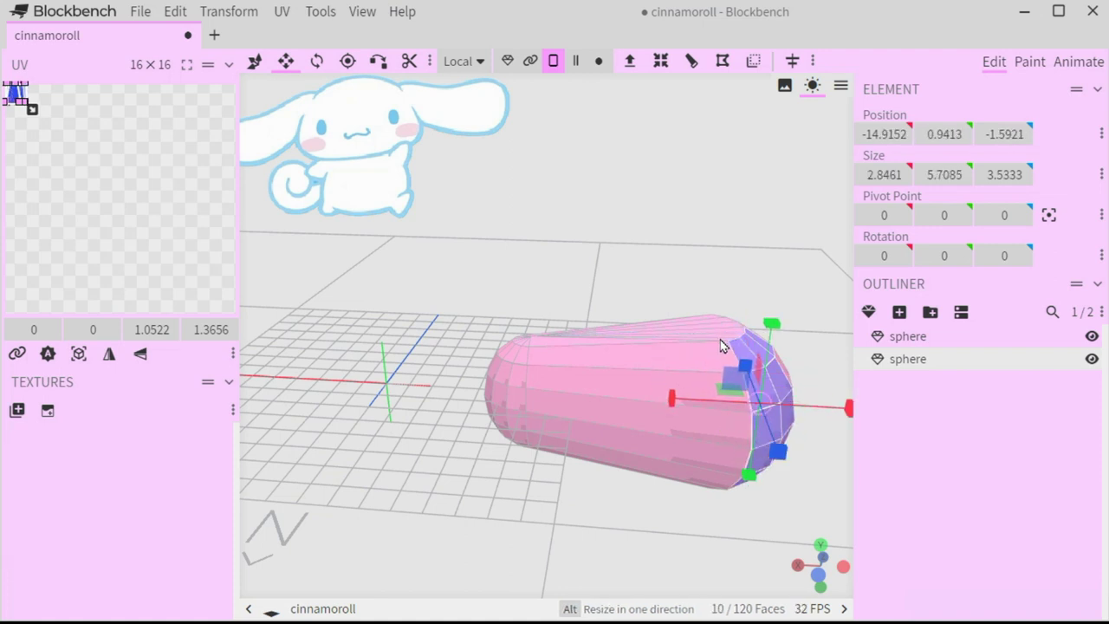
{"action": "left_click", "coordinate": [717, 337], "text": "shift"}
{"action": "left_click", "coordinate": [714, 332], "text": "shift"}
{"action": "left_click", "coordinate": [716, 325], "text": "shift"}
{"action": "left_click", "coordinate": [723, 330], "text": "shift"}
{"action": "left_click", "coordinate": [730, 334], "text": "shift"}
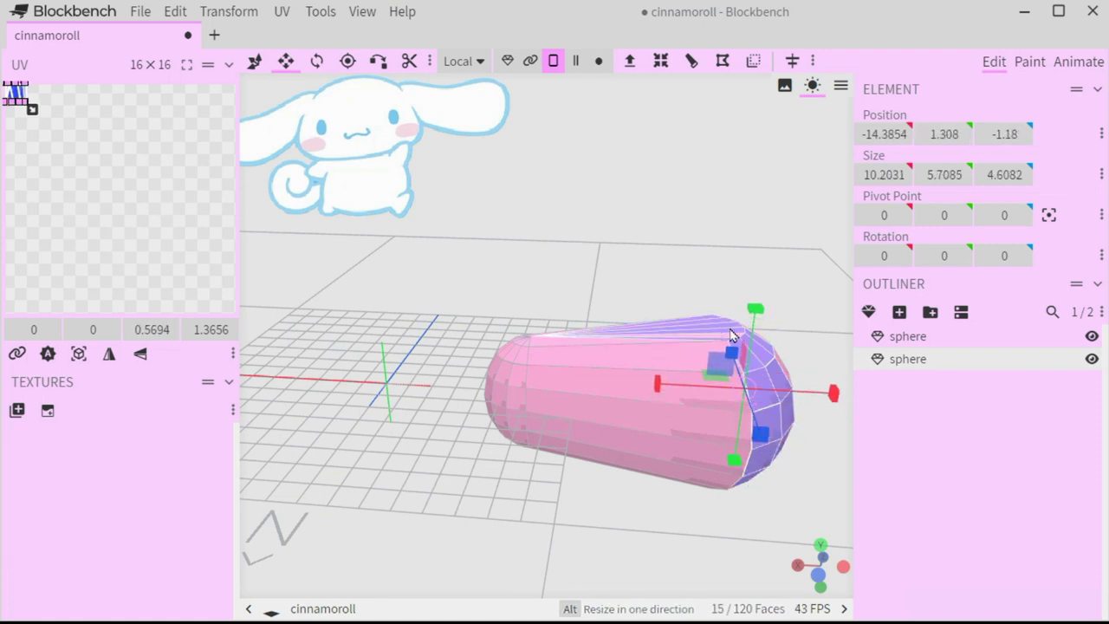
Extend the selection across the rest of the ear's top fan and the adjoining outer ring.
{"action": "scroll", "coordinate": [794, 328], "scroll_direction": "up", "scroll_amount": 5}
{"action": "left_click", "coordinate": [752, 345], "text": "shift"}
{"action": "left_click_drag", "start_coordinate": [752, 218], "coordinate": [485, 475]}
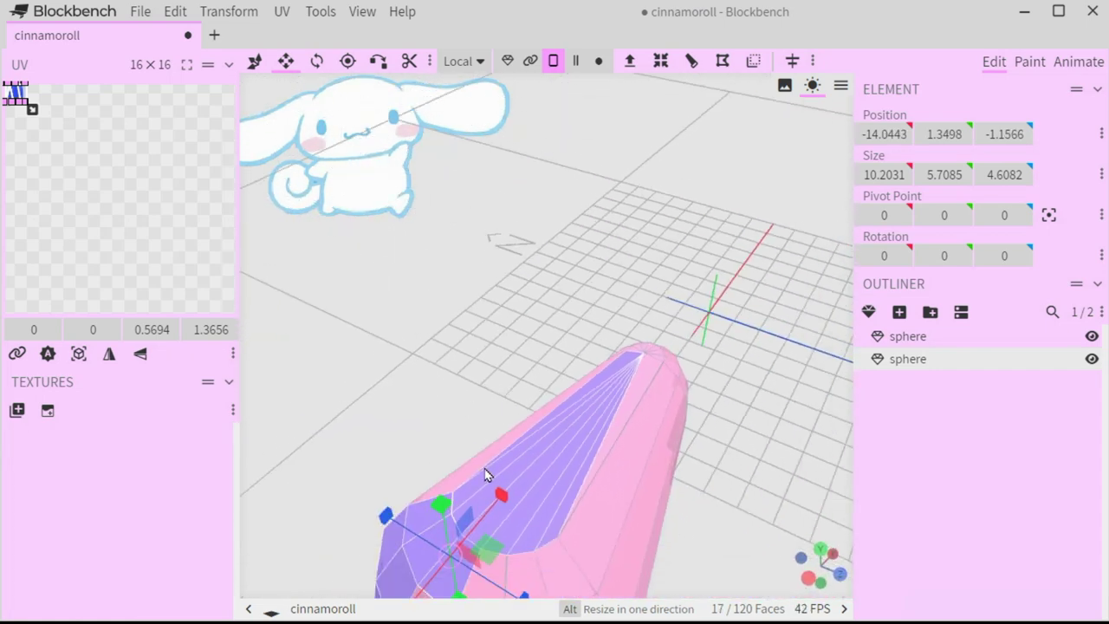
{"action": "left_click", "coordinate": [630, 424], "text": "shift"}
{"action": "left_click", "coordinate": [553, 590], "text": "shift"}
{"action": "left_click", "coordinate": [522, 587], "text": "shift"}
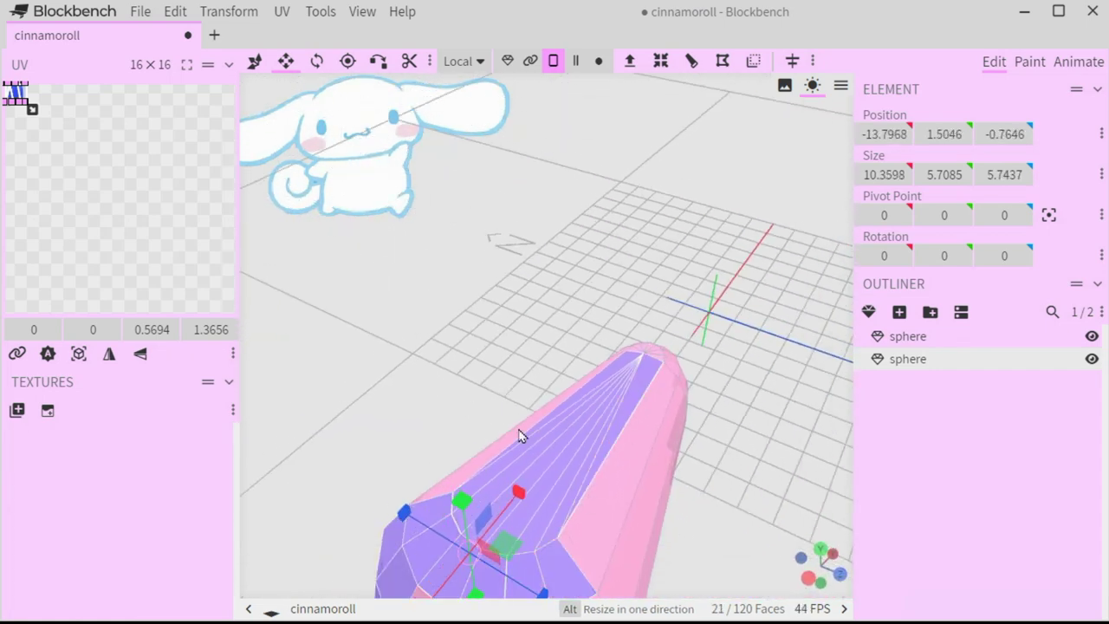
Add the outward-facing columns of faces on the ear's rounded outer end to the selection.
{"action": "right_click_drag", "start_coordinate": [520, 436], "coordinate": [496, 292]}
{"action": "left_click", "coordinate": [406, 495], "text": "shift"}
{"action": "left_click", "coordinate": [448, 513], "text": "shift"}
{"action": "left_click", "coordinate": [449, 478], "text": "shift"}
{"action": "left_click", "coordinate": [447, 425], "text": "shift"}
{"action": "left_click", "coordinate": [402, 412], "text": "shift"}
{"action": "left_click", "coordinate": [399, 455], "text": "shift"}
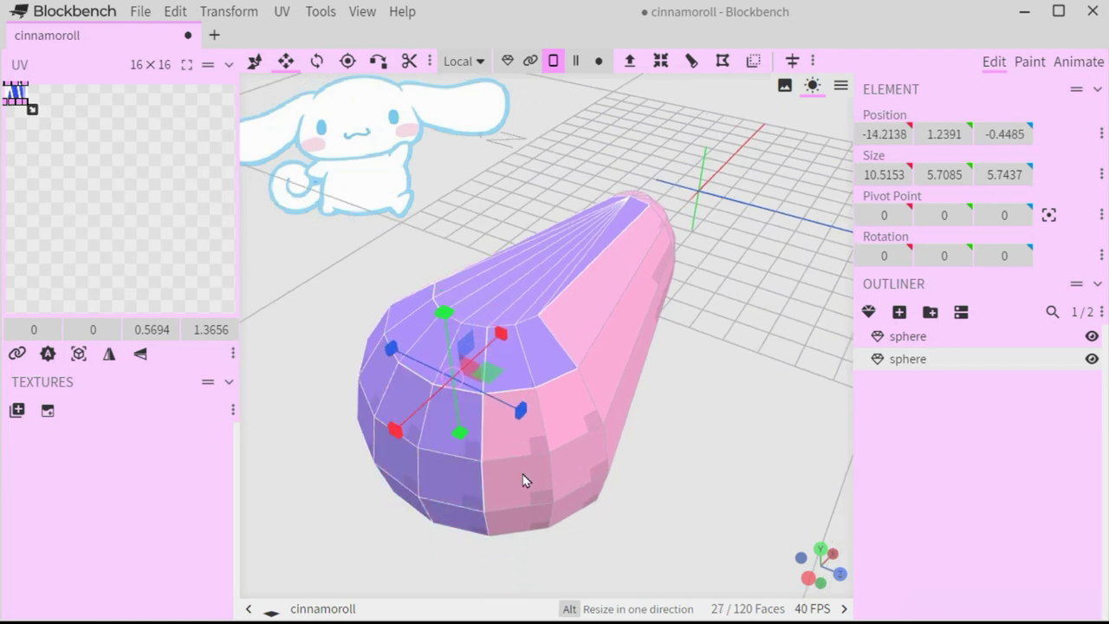
{"action": "left_click", "coordinate": [523, 478], "text": "shift"}
{"action": "left_click", "coordinate": [575, 465], "text": "shift"}
{"action": "left_click", "coordinate": [565, 411], "text": "shift"}
{"action": "left_click", "coordinate": [525, 427], "text": "shift"}
{"action": "left_click", "coordinate": [527, 519], "text": "shift"}
{"action": "left_click", "coordinate": [575, 505], "text": "shift"}
Add the lower ring of faces under the ear's outer end to the selection.
{"action": "left_click_drag", "start_coordinate": [600, 487], "coordinate": [565, 398]}
{"action": "left_click", "coordinate": [562, 394], "text": "shift"}
{"action": "left_click", "coordinate": [518, 393], "text": "shift"}
{"action": "left_click", "coordinate": [470, 395], "text": "shift"}
{"action": "left_click", "coordinate": [428, 397], "text": "shift"}
{"action": "left_click", "coordinate": [405, 405], "text": "shift"}
{"action": "left_click", "coordinate": [396, 427], "text": "shift"}
{"action": "left_click", "coordinate": [374, 360], "text": "shift"}
{"action": "left_click", "coordinate": [401, 336], "text": "shift"}
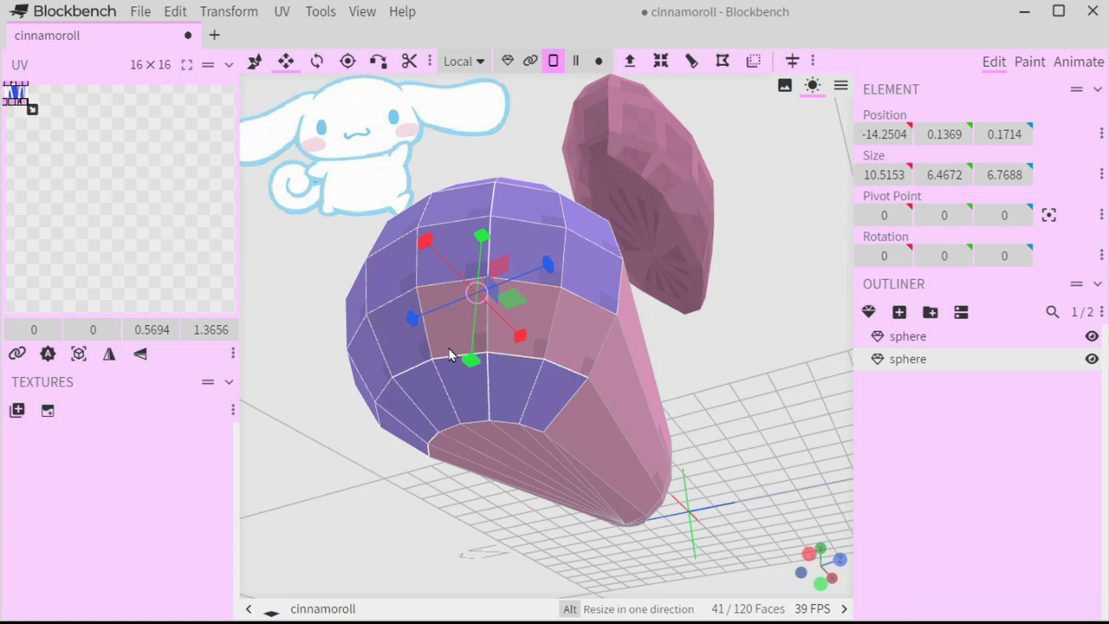
Add the remaining gap faces on the outer end and the long narrow faces of the ear's underside.
{"action": "left_click", "coordinate": [450, 342], "text": "shift"}
{"action": "left_click", "coordinate": [576, 334], "text": "shift"}
{"action": "left_click", "coordinate": [532, 439], "text": "shift"}
{"action": "left_click", "coordinate": [498, 446], "text": "shift"}
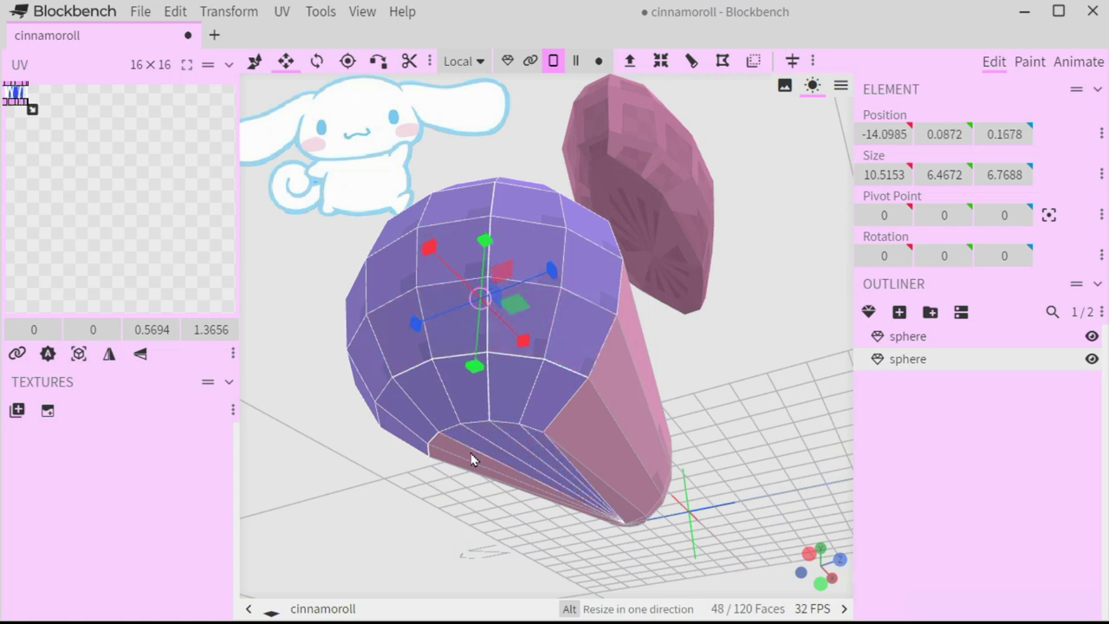
Remove the two long faces at the edges of the ear's top fan from the selection.
{"action": "left_click_drag", "start_coordinate": [451, 503], "coordinate": [526, 616]}
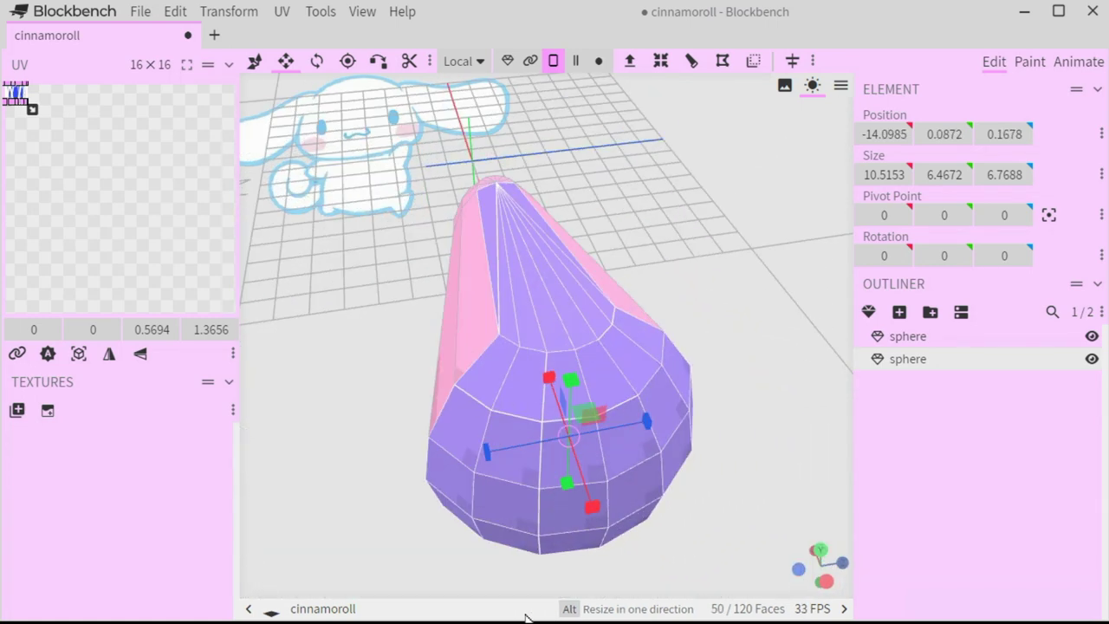
{"action": "left_click", "coordinate": [493, 250], "text": "shift"}
{"action": "left_click", "coordinate": [527, 208], "text": "shift"}
Shrink the ear's selected outer end to 9.3586 wide, 5.4672 high and 4.7688 deep.
{"action": "left_click_drag", "start_coordinate": [641, 438], "coordinate": [612, 425]}
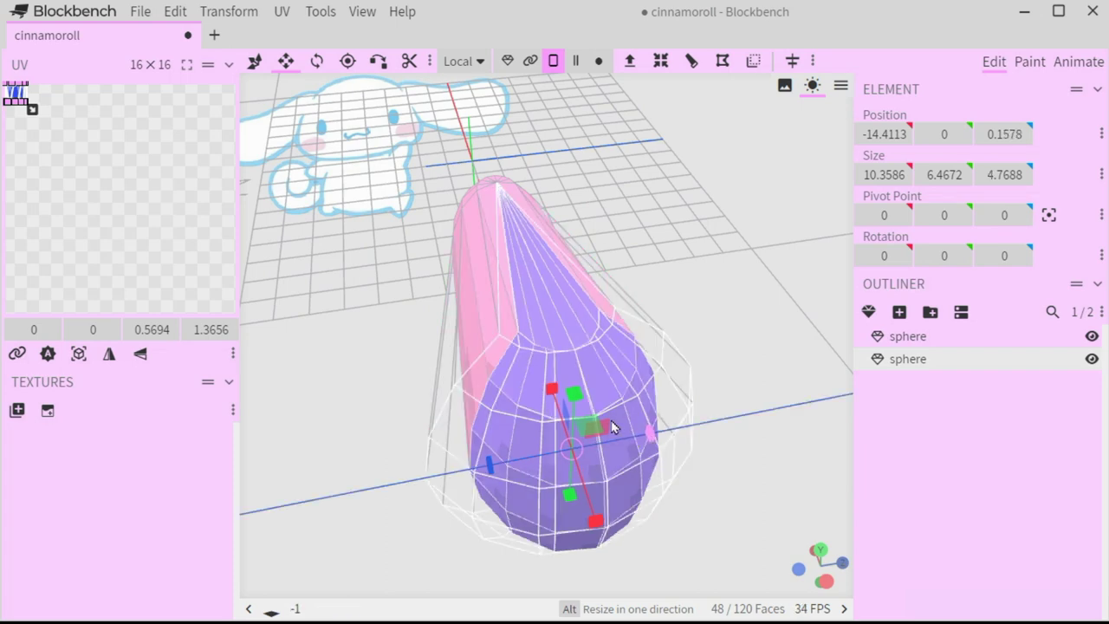
{"action": "scroll", "coordinate": [740, 389], "scroll_direction": "down", "scroll_amount": 10}
{"action": "scroll", "coordinate": [740, 389], "scroll_direction": "up", "scroll_amount": 4}
{"action": "left_click_drag", "start_coordinate": [740, 389], "coordinate": [866, 351]}
{"action": "left_click_drag", "start_coordinate": [611, 275], "coordinate": [610, 281]}
{"action": "left_click_drag", "start_coordinate": [736, 275], "coordinate": [756, 299]}
{"action": "left_click_drag", "start_coordinate": [695, 363], "coordinate": [685, 360]}
{"action": "scroll", "coordinate": [721, 331], "scroll_direction": "down", "scroll_amount": 8}
{"action": "scroll", "coordinate": [721, 331], "scroll_direction": "up", "scroll_amount": 10}
{"action": "scroll", "coordinate": [615, 242], "scroll_direction": "down", "scroll_amount": 5}
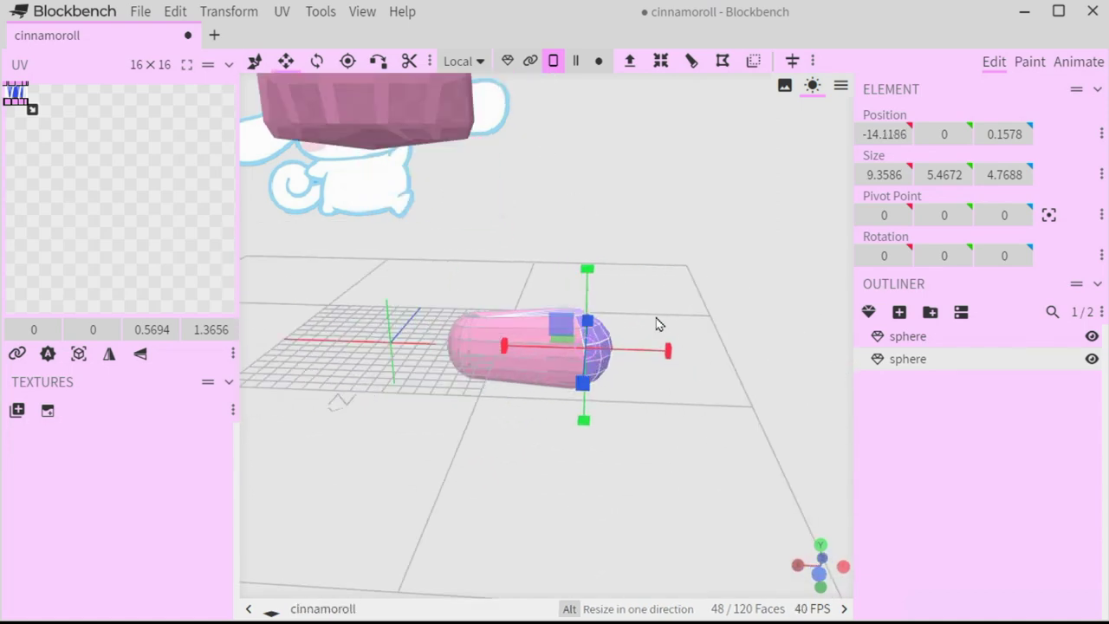
Select the whole ear as an object and raise it to sit beside the head.
{"action": "scroll", "coordinate": [683, 407], "scroll_direction": "down", "scroll_amount": 3}
{"action": "left_click", "coordinate": [891, 339]}
{"action": "left_click", "coordinate": [894, 359]}
{"action": "left_click", "coordinate": [253, 65]}
{"action": "left_click", "coordinate": [509, 62]}
{"action": "left_click_drag", "start_coordinate": [529, 264], "coordinate": [574, 47]}
{"action": "right_click_drag", "start_coordinate": [537, 229], "coordinate": [666, 292]}
Duplicate the ear and rotate the copy to -180 degrees around Y on the head's other side.
{"action": "key", "text": "ctrl+d"}
{"action": "key", "text": "r"}
{"action": "left_click_drag", "start_coordinate": [567, 434], "coordinate": [578, 377]}
{"action": "left_click_drag", "start_coordinate": [562, 440], "coordinate": [557, 439]}
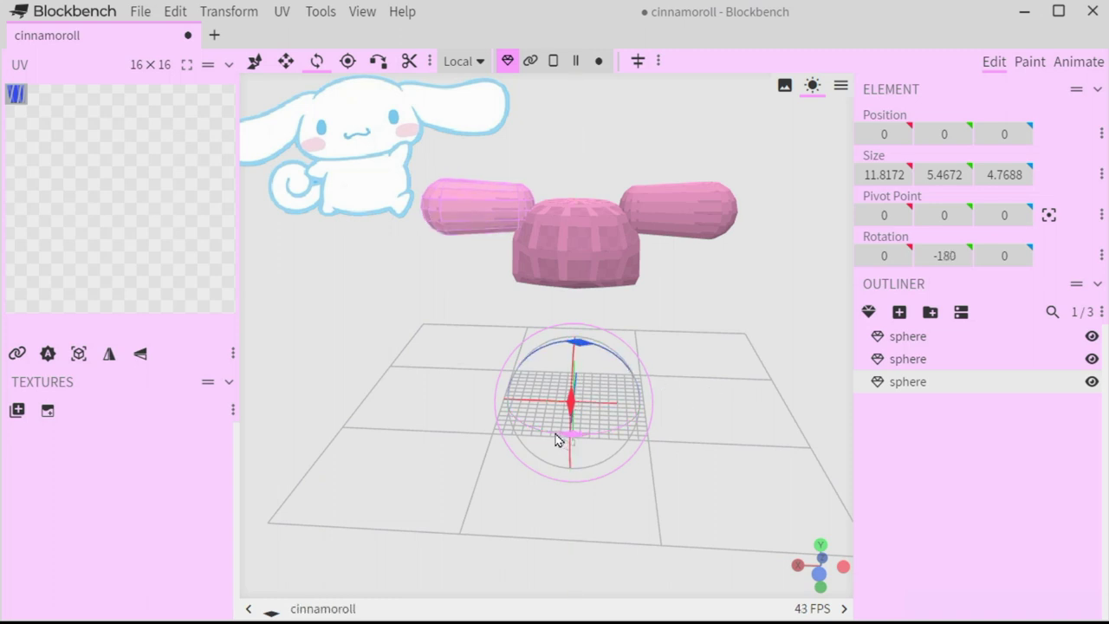
Select both ears and lower them together to Y -1, then clear the selection.
{"action": "left_click", "coordinate": [666, 212]}
{"action": "left_click", "coordinate": [498, 196]}
{"action": "left_click", "coordinate": [699, 235], "text": "shift"}
{"action": "left_click", "coordinate": [255, 62]}
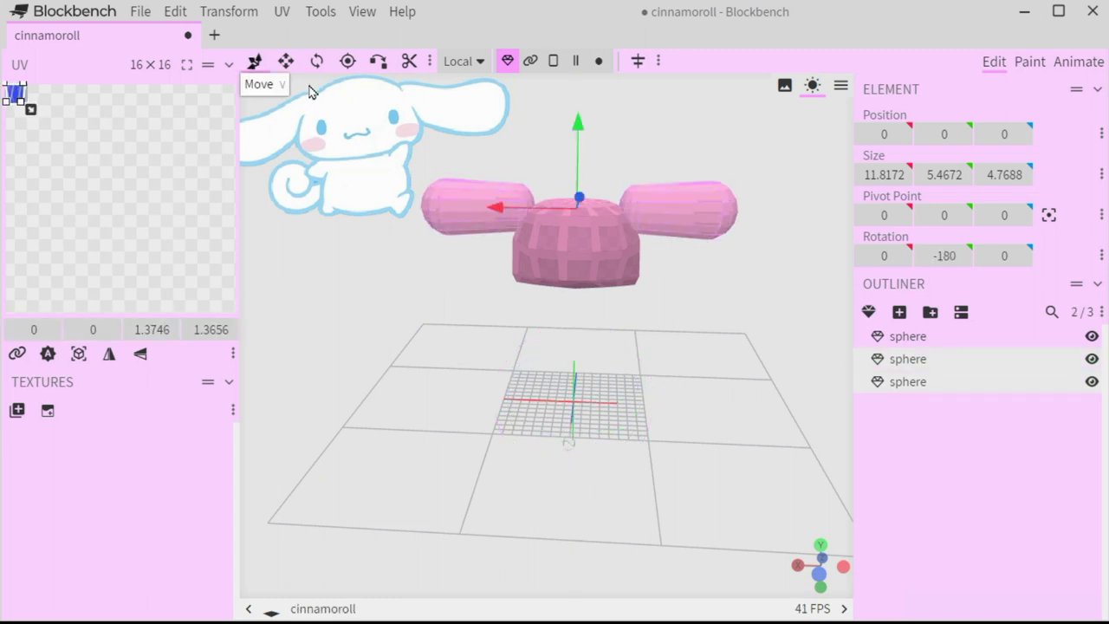
{"action": "left_click_drag", "start_coordinate": [576, 165], "coordinate": [575, 176]}
{"action": "left_click", "coordinate": [626, 229]}
{"action": "left_click", "coordinate": [317, 61]}
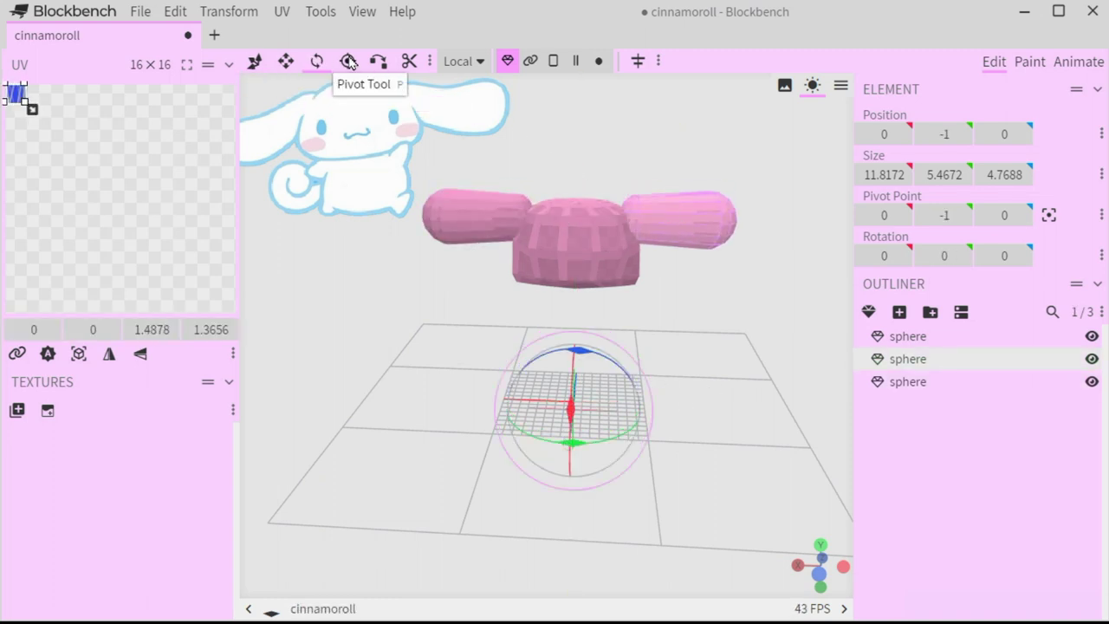
{"action": "left_click", "coordinate": [780, 353]}
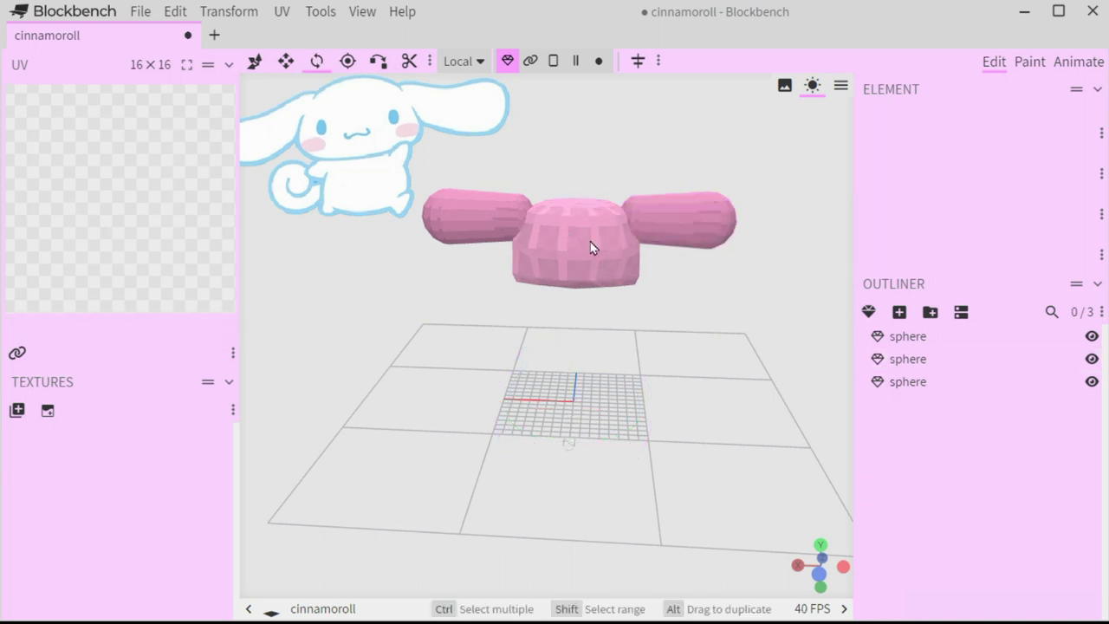
Add a sphere for the body with diameter 11 and increase its number of sides by two.
{"action": "left_click", "coordinate": [869, 312]}
{"action": "left_click", "coordinate": [632, 254]}
{"action": "left_click", "coordinate": [485, 565]}
{"action": "left_click", "coordinate": [486, 565]}
{"action": "left_click", "coordinate": [485, 564]}
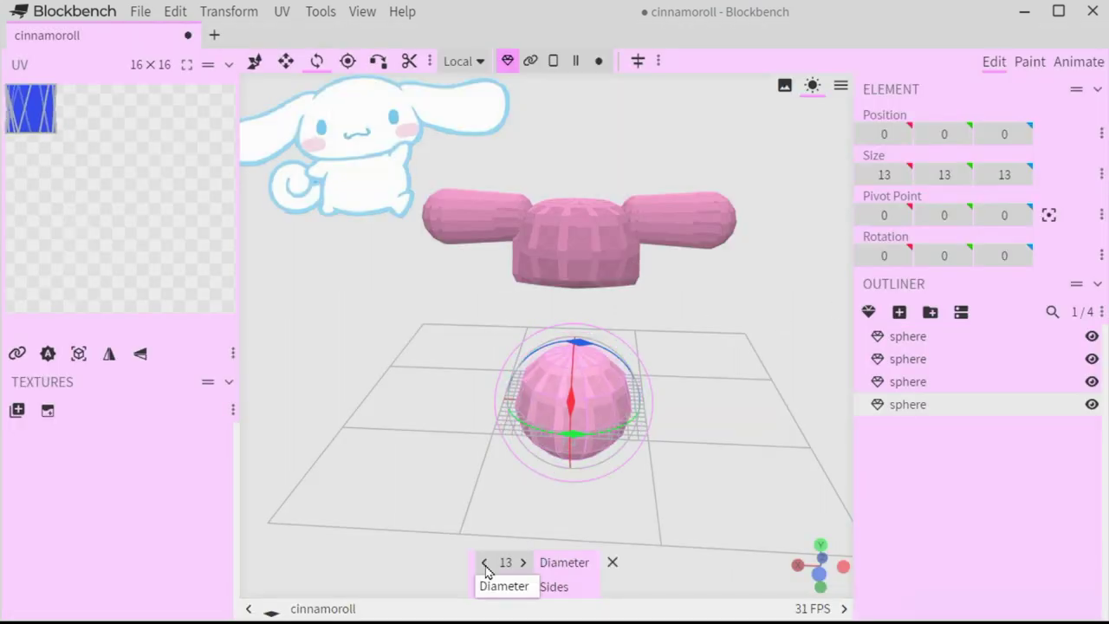
{"action": "left_click", "coordinate": [485, 565]}
{"action": "left_click", "coordinate": [485, 565]}
{"action": "left_click", "coordinate": [522, 589]}
{"action": "left_click", "coordinate": [522, 589]}
Raise the body sphere along Y to just below the head.
{"action": "left_click", "coordinate": [254, 61]}
{"action": "left_click_drag", "start_coordinate": [575, 331], "coordinate": [597, 268]}
{"action": "scroll", "coordinate": [656, 291], "scroll_direction": "up", "scroll_amount": 6}
Flatten the body sphere front to back to a depth of 6.7242.
{"action": "left_click", "coordinate": [286, 61]}
{"action": "left_click_drag", "start_coordinate": [457, 313], "coordinate": [312, 306]}
{"action": "left_click_drag", "start_coordinate": [445, 330], "coordinate": [500, 335]}
{"action": "left_click_drag", "start_coordinate": [422, 375], "coordinate": [549, 373]}
{"action": "scroll", "coordinate": [550, 374], "scroll_direction": "down", "scroll_amount": 5}
{"action": "scroll", "coordinate": [550, 373], "scroll_direction": "up", "scroll_amount": 6}
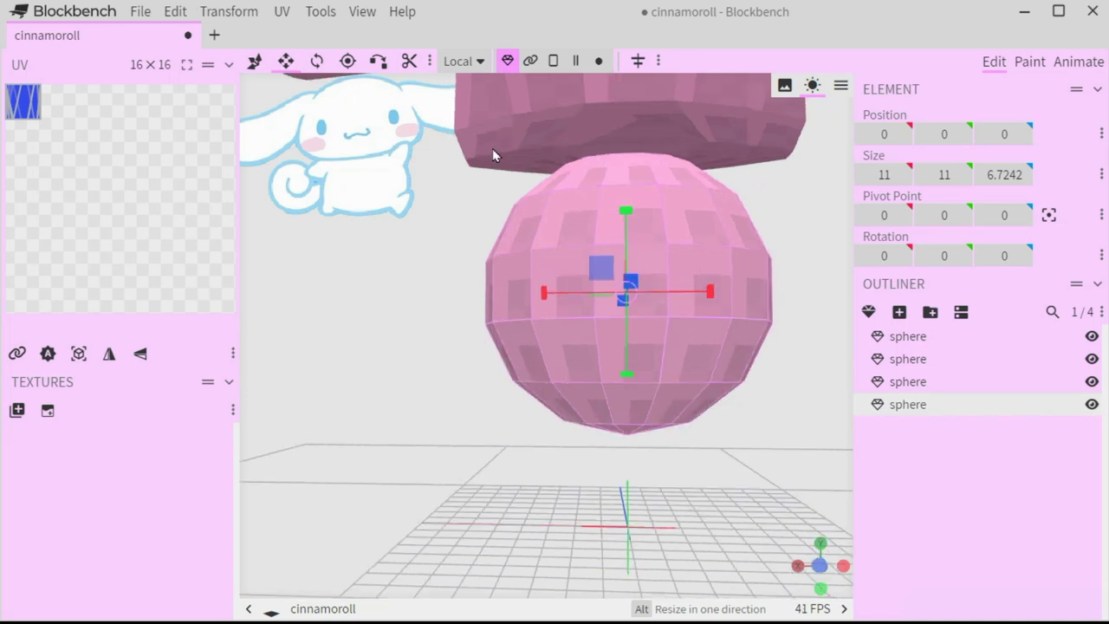
Start a face selection on the body sphere and pick the faces of its bottom cap.
{"action": "left_click", "coordinate": [530, 61]}
{"action": "left_click_drag", "start_coordinate": [545, 347], "coordinate": [604, 378]}
{"action": "left_click", "coordinate": [603, 378]}
{"action": "scroll", "coordinate": [735, 503], "scroll_direction": "down", "scroll_amount": 5}
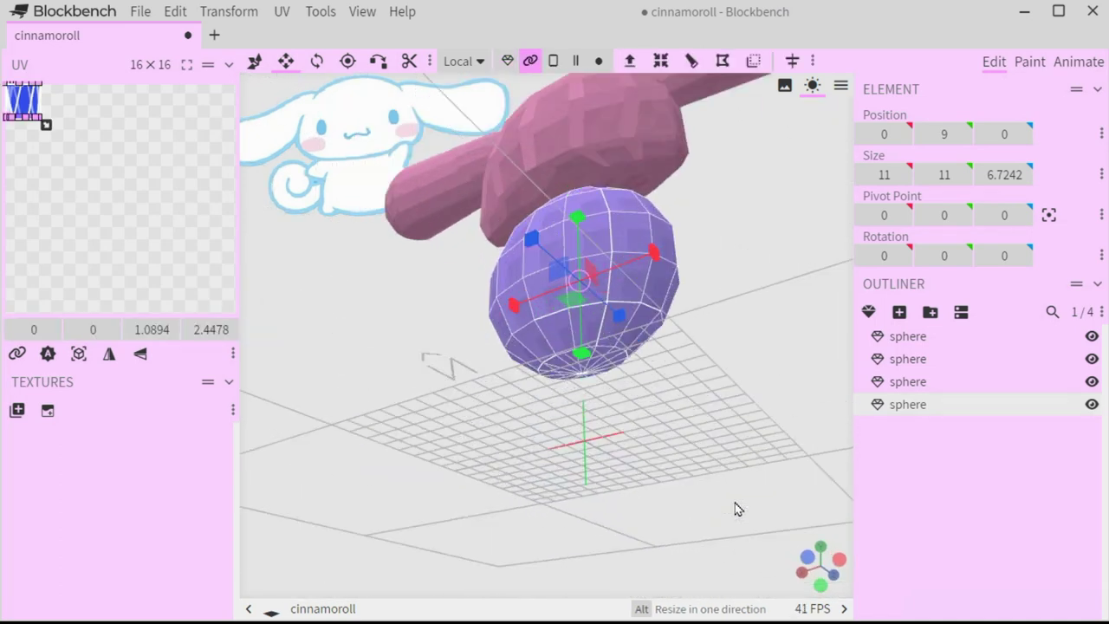
{"action": "scroll", "coordinate": [734, 503], "scroll_direction": "up", "scroll_amount": 5}
{"action": "left_click_drag", "start_coordinate": [735, 503], "coordinate": [747, 533]}
{"action": "key", "text": "v"}
{"action": "left_click", "coordinate": [555, 62]}
{"action": "left_click", "coordinate": [601, 384]}
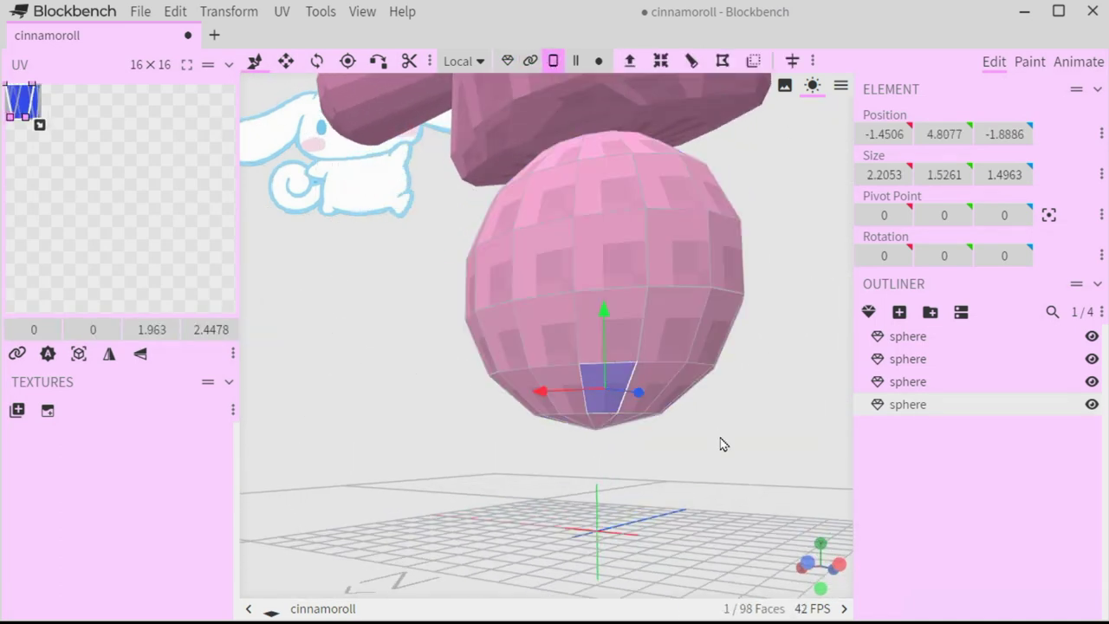
{"action": "left_click_drag", "start_coordinate": [716, 438], "coordinate": [645, 358]}
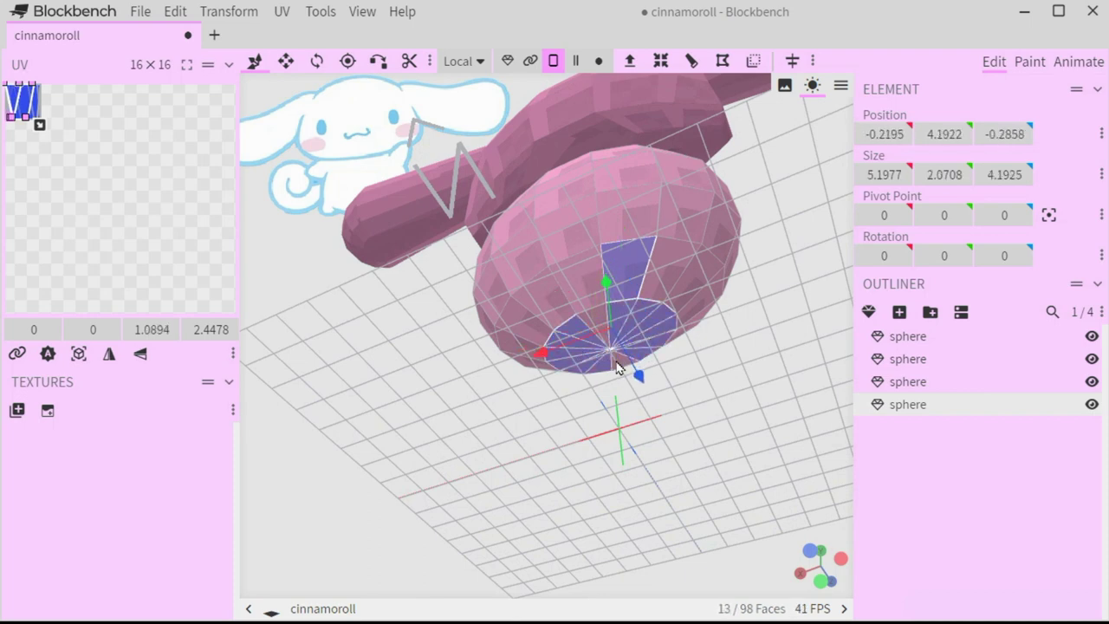
Add the full ring of faces around the body's bottom cap to the selection.
{"action": "left_click", "coordinate": [558, 312], "text": "shift"}
{"action": "left_click", "coordinate": [670, 293], "text": "shift"}
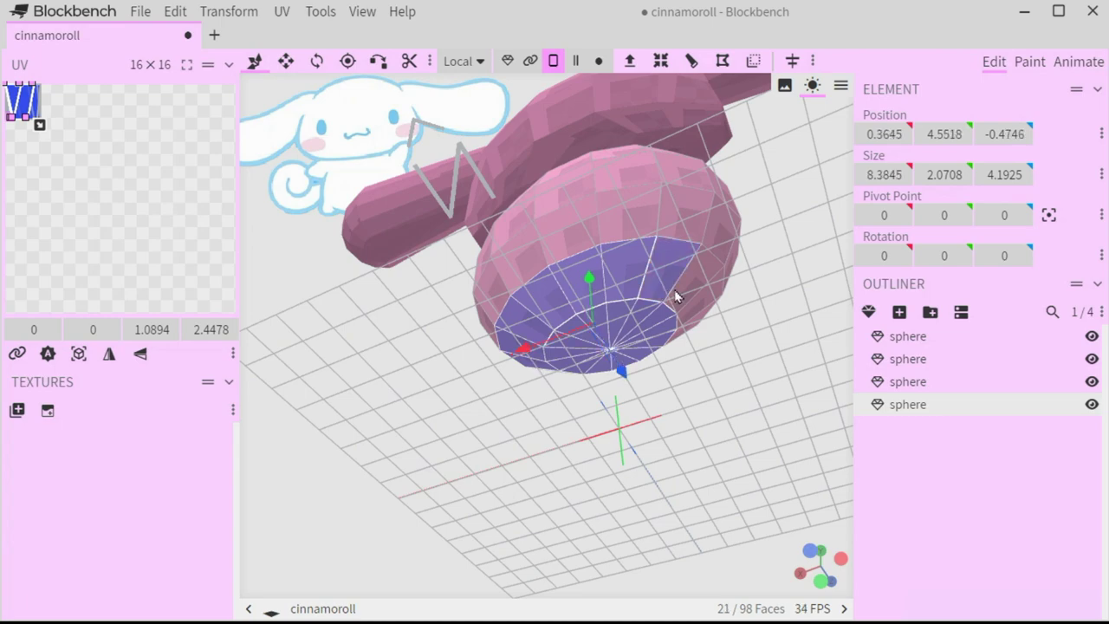
{"action": "left_click_drag", "start_coordinate": [744, 377], "coordinate": [514, 350]}
{"action": "left_click", "coordinate": [449, 327], "text": "shift"}
{"action": "left_click_drag", "start_coordinate": [668, 456], "coordinate": [908, 519]}
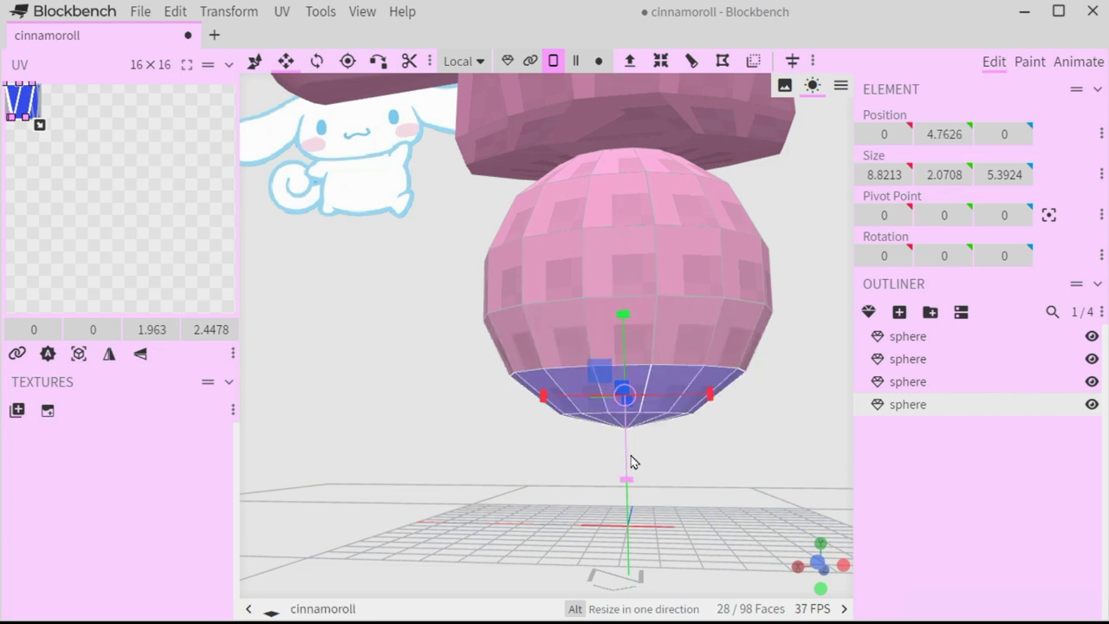
Flatten the body's selected bottom faces to 1.0708 high and raise them to Y 5.6529.
{"action": "left_click_drag", "start_coordinate": [626, 445], "coordinate": [624, 334]}
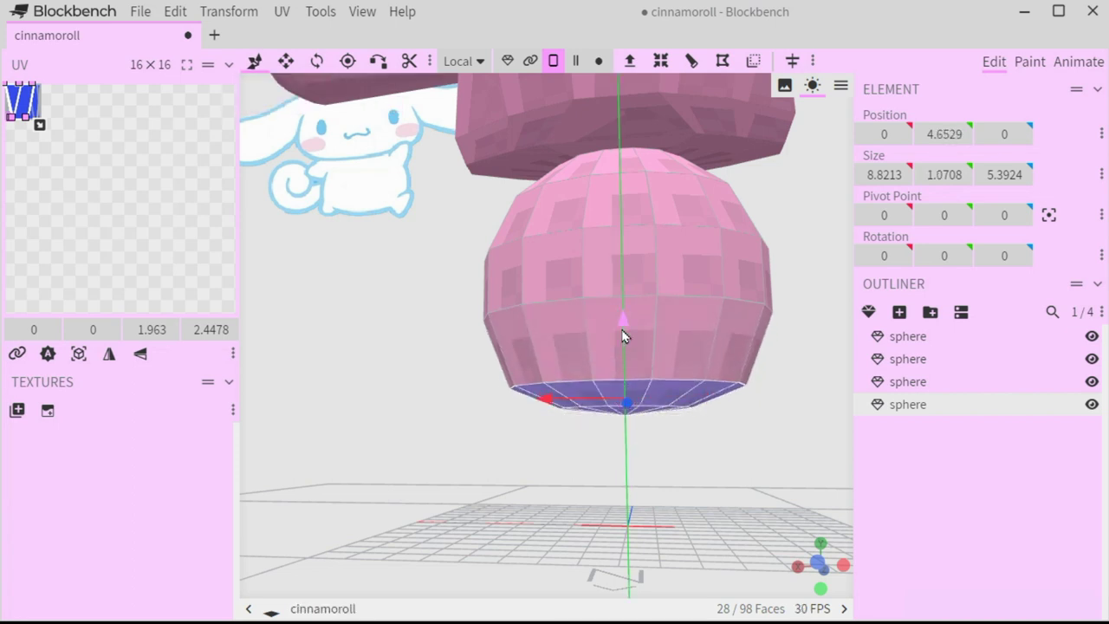
{"action": "left_click_drag", "start_coordinate": [768, 373], "coordinate": [785, 394]}
{"action": "scroll", "coordinate": [785, 395], "scroll_direction": "down", "scroll_amount": 5}
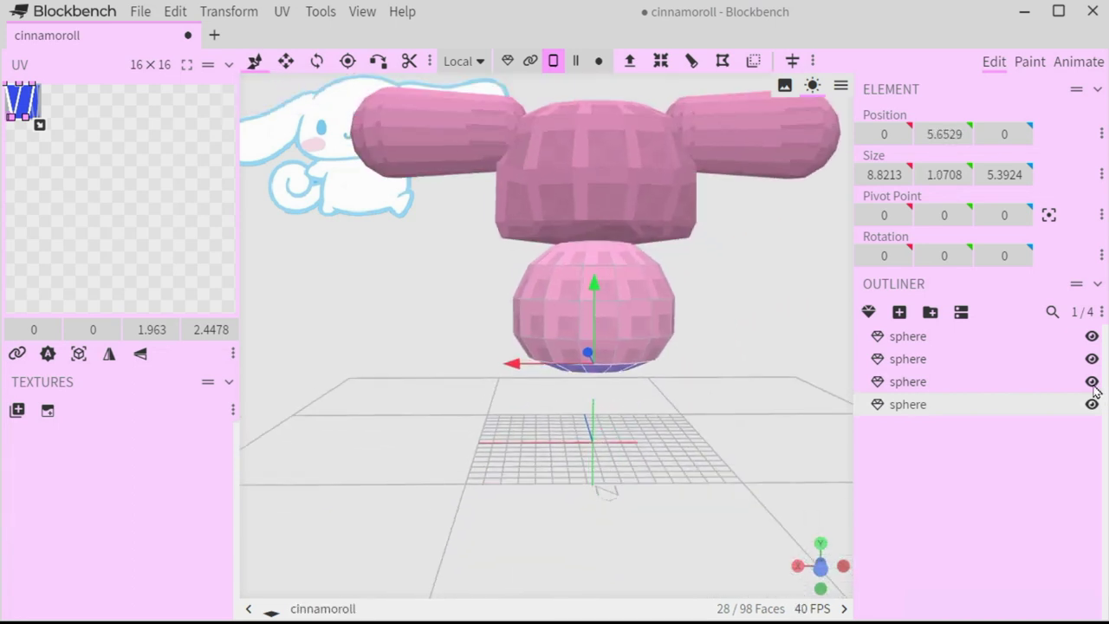
Hide the head and both ears so only the body sphere is shown.
{"action": "left_click_drag", "start_coordinate": [1093, 382], "coordinate": [1094, 336]}
{"action": "left_click", "coordinate": [595, 254]}
{"action": "scroll", "coordinate": [594, 251], "scroll_direction": "up", "scroll_amount": 3}
{"action": "scroll", "coordinate": [482, 193], "scroll_direction": "down", "scroll_amount": 3}
{"action": "scroll", "coordinate": [475, 238], "scroll_direction": "up", "scroll_amount": 3}
Select the front faces of the body's top cap and of the ring below it.
{"action": "left_click_drag", "start_coordinate": [476, 237], "coordinate": [554, 365]}
{"action": "left_click", "coordinate": [579, 356], "text": "shift"}
{"action": "left_click", "coordinate": [546, 349], "text": "shift"}
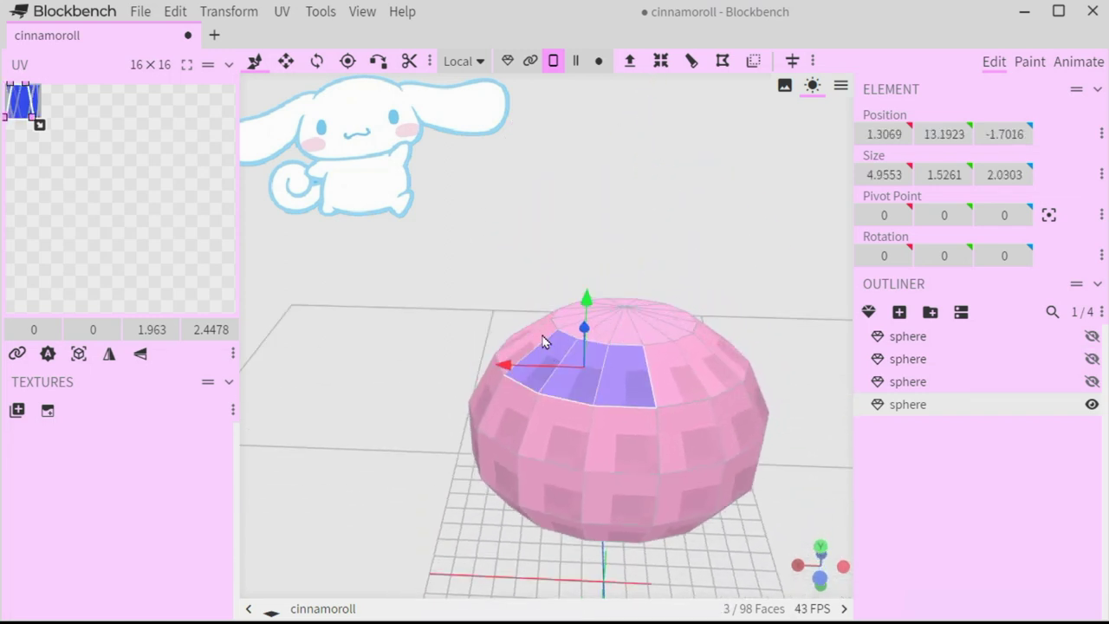
{"action": "left_click", "coordinate": [660, 328], "text": "shift"}
{"action": "left_click", "coordinate": [679, 328], "text": "shift"}
{"action": "left_click", "coordinate": [684, 372], "text": "shift"}
{"action": "left_click", "coordinate": [712, 367], "text": "shift"}
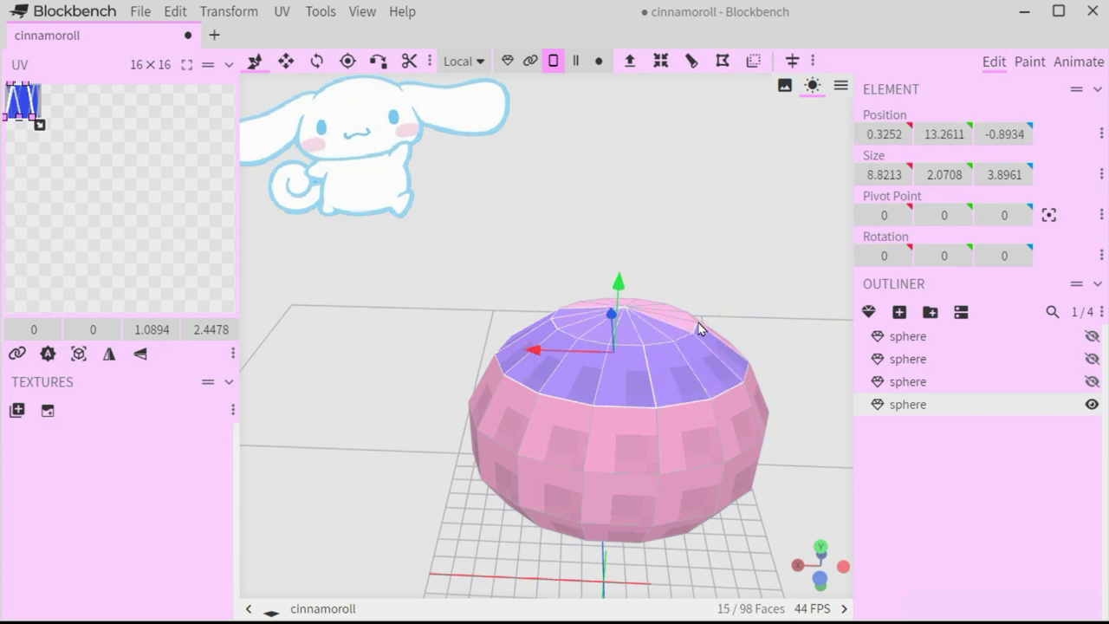
Add the back faces of the body's top cap and surrounding ring to the selection.
{"action": "left_click_drag", "start_coordinate": [725, 289], "coordinate": [379, 264]}
{"action": "key", "text": "s"}
{"action": "left_click", "coordinate": [404, 304], "text": "shift"}
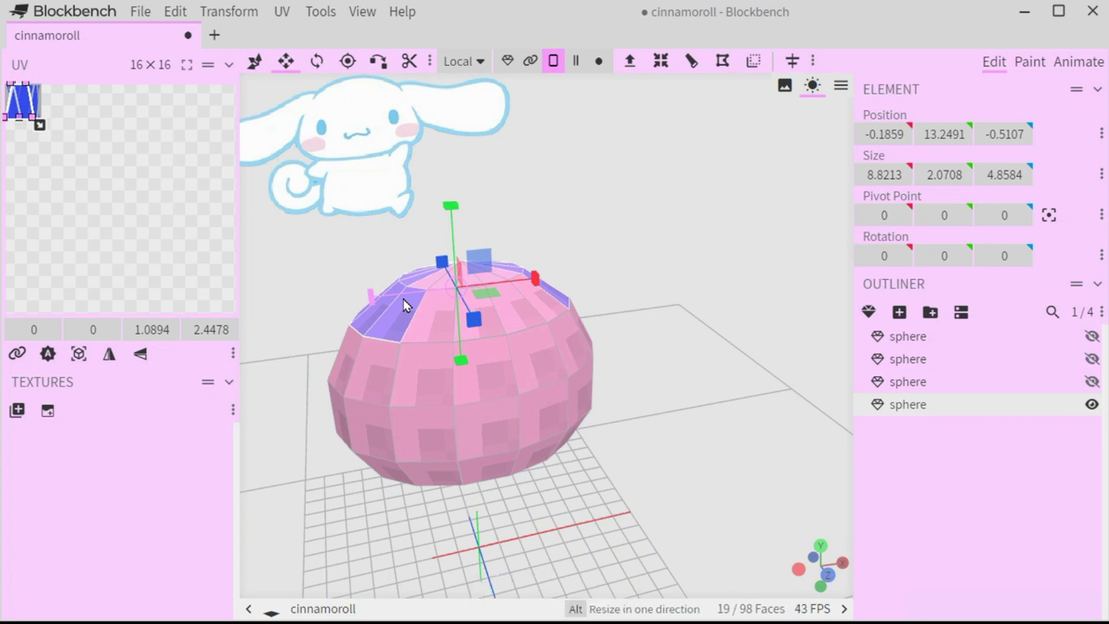
{"action": "left_click", "coordinate": [435, 308], "text": "shift"}
{"action": "left_click", "coordinate": [512, 317], "text": "shift"}
{"action": "left_click", "coordinate": [511, 318], "text": "shift"}
{"action": "left_click", "coordinate": [493, 321], "text": "shift"}
{"action": "left_click", "coordinate": [527, 315], "text": "shift"}
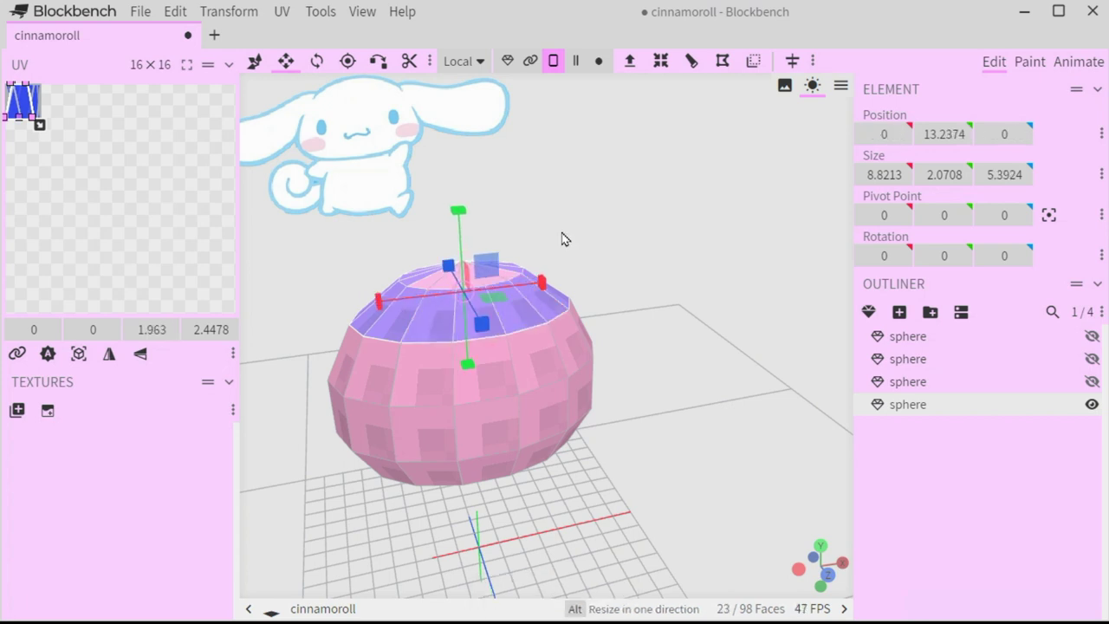
{"action": "scroll", "coordinate": [561, 239], "scroll_direction": "up", "scroll_amount": 3}
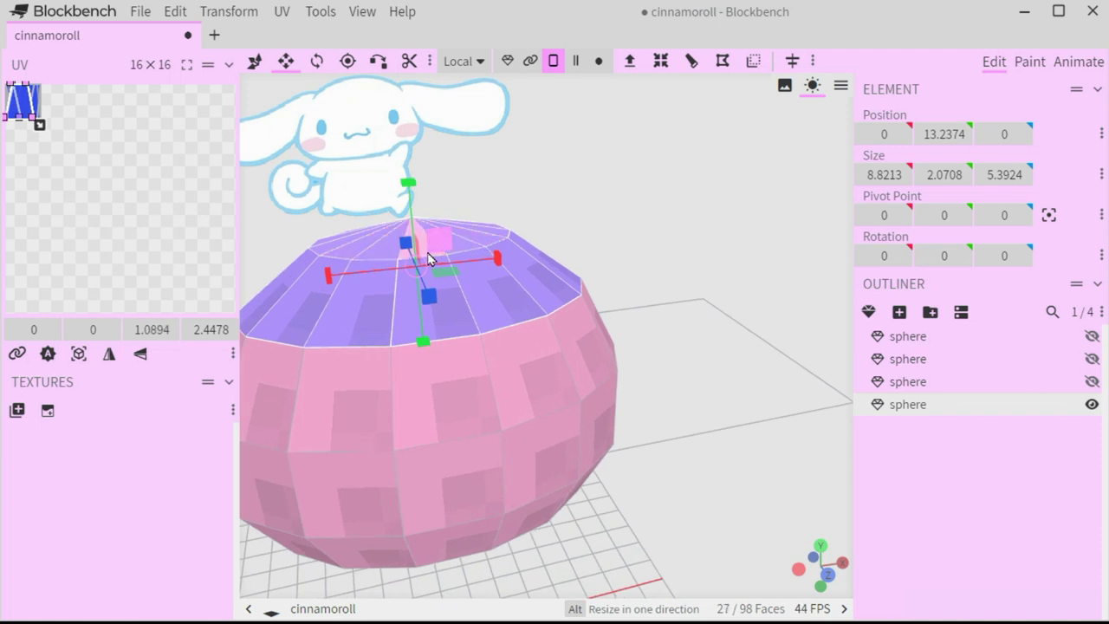
Flatten the body's selected top faces to 0.8708 high and lower them to Y 12.469.
{"action": "key", "text": "v"}
{"action": "left_click", "coordinate": [286, 62]}
{"action": "left_click_drag", "start_coordinate": [409, 181], "coordinate": [414, 248]}
{"action": "left_click", "coordinate": [254, 60]}
{"action": "scroll", "coordinate": [834, 185], "scroll_direction": "down", "scroll_amount": 5}
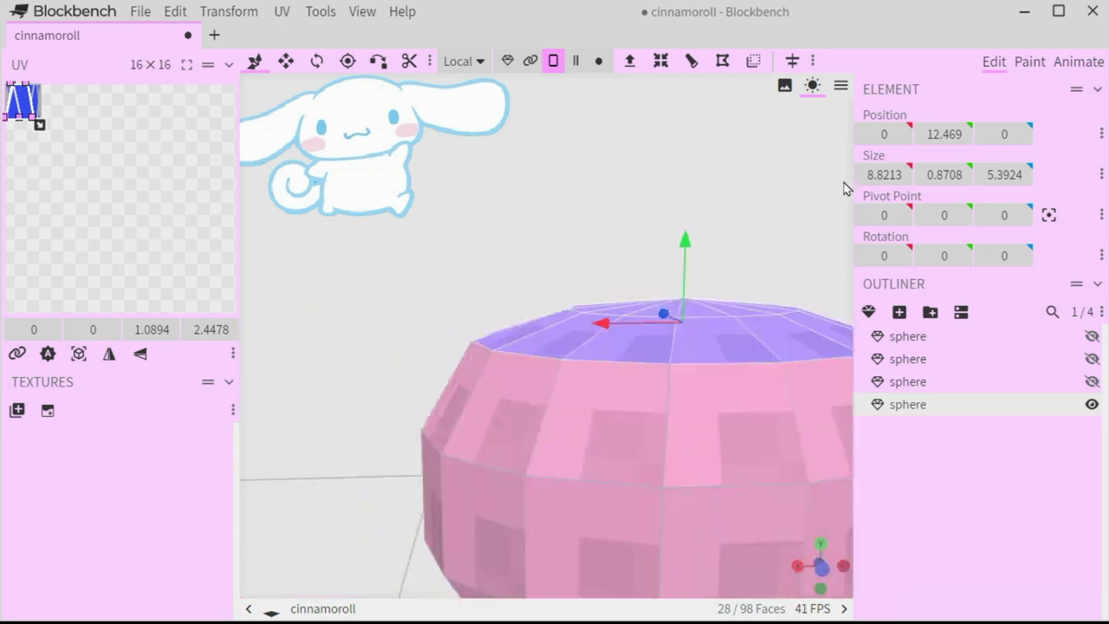
{"action": "scroll", "coordinate": [766, 200], "scroll_direction": "down", "scroll_amount": 2}
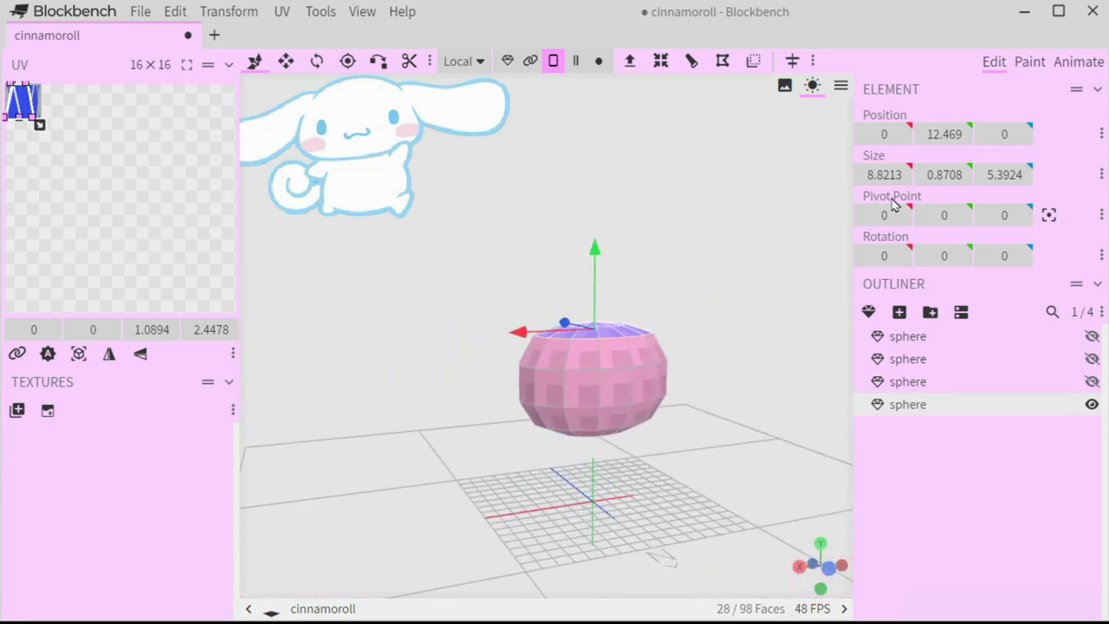
Show the head and both ears again and return to selecting whole objects.
{"action": "left_click", "coordinate": [1091, 337]}
{"action": "left_click", "coordinate": [1091, 358]}
{"action": "left_click", "coordinate": [1092, 380]}
{"action": "left_click", "coordinate": [509, 62]}
Narrow the body to a width of 10.2.
{"action": "left_click_drag", "start_coordinate": [600, 303], "coordinate": [674, 347]}
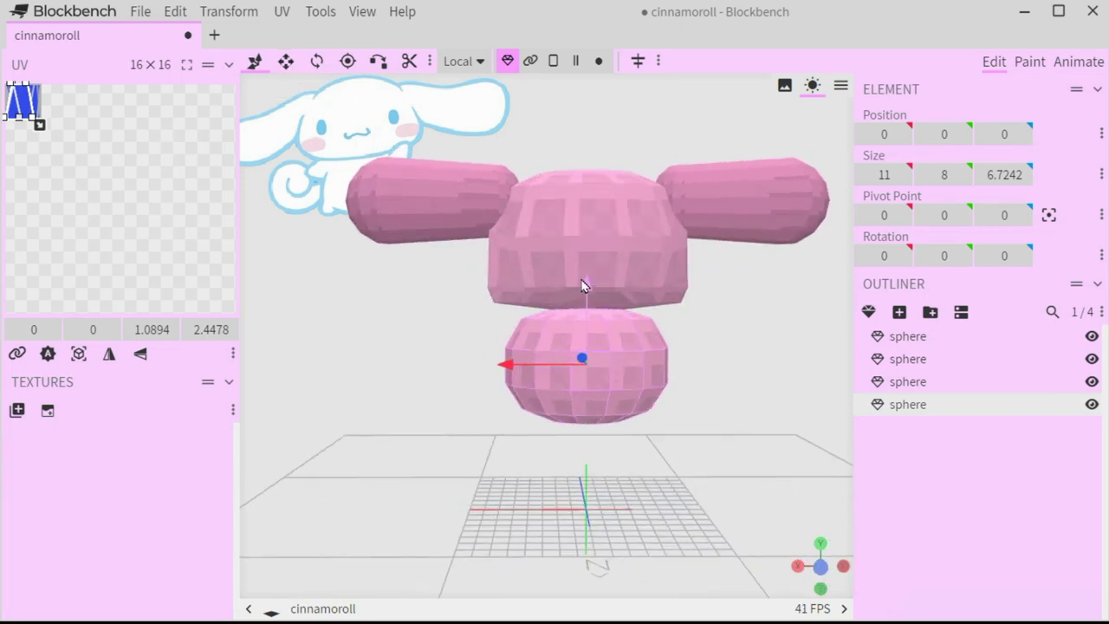
{"action": "left_click", "coordinate": [286, 61]}
{"action": "left_click_drag", "start_coordinate": [511, 372], "coordinate": [513, 372]}
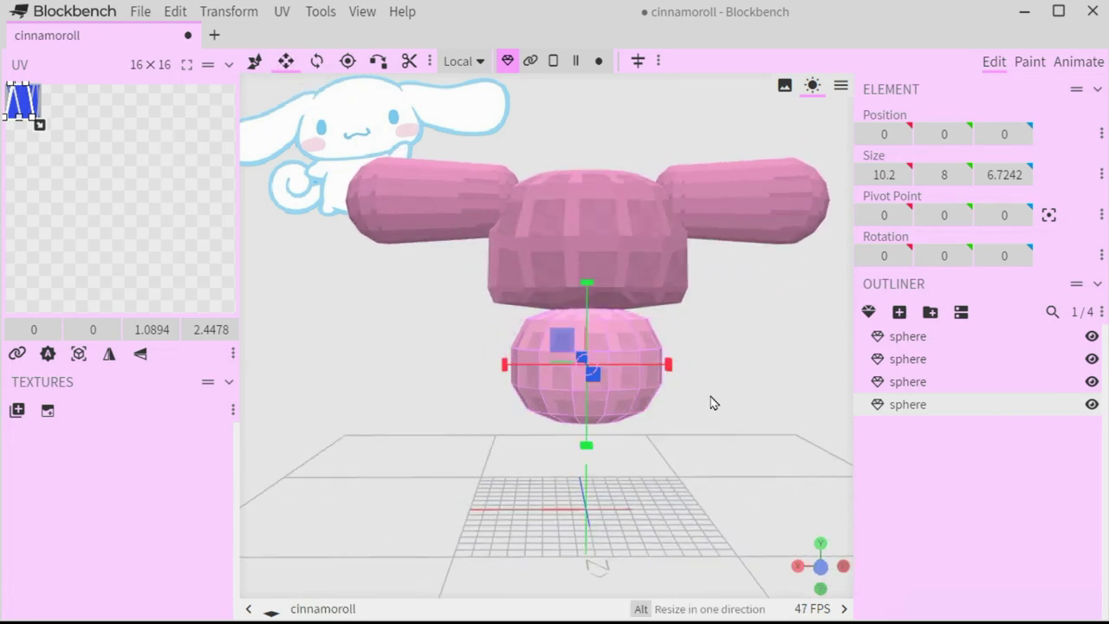
Add a new sphere mesh and set it to 9 sides.
{"action": "left_click", "coordinate": [911, 444]}
{"action": "left_click", "coordinate": [868, 311]}
{"action": "left_click", "coordinate": [614, 253]}
{"action": "left_click", "coordinate": [485, 587]}
{"action": "left_click", "coordinate": [484, 586]}
{"action": "left_click", "coordinate": [485, 586]}
{"action": "left_click", "coordinate": [484, 587]}
{"action": "left_click", "coordinate": [484, 587]}
{"action": "left_click", "coordinate": [484, 586]}
{"action": "left_click", "coordinate": [524, 587]}
{"action": "left_click", "coordinate": [524, 587]}
{"action": "left_click", "coordinate": [524, 587]}
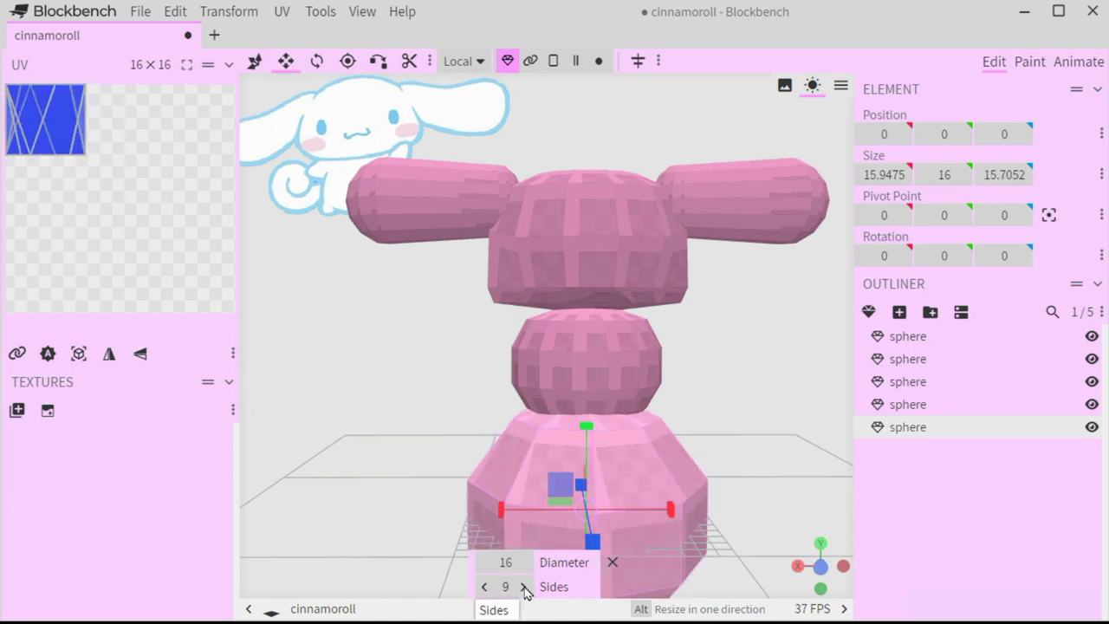
Reduce the new sphere's diameter to 3.
{"action": "left_click", "coordinate": [481, 563]}
{"action": "left_click", "coordinate": [481, 564]}
{"action": "left_click", "coordinate": [481, 563]}
{"action": "left_click", "coordinate": [481, 563]}
{"action": "left_click", "coordinate": [482, 563]}
{"action": "left_click", "coordinate": [482, 563]}
{"action": "left_click", "coordinate": [481, 563]}
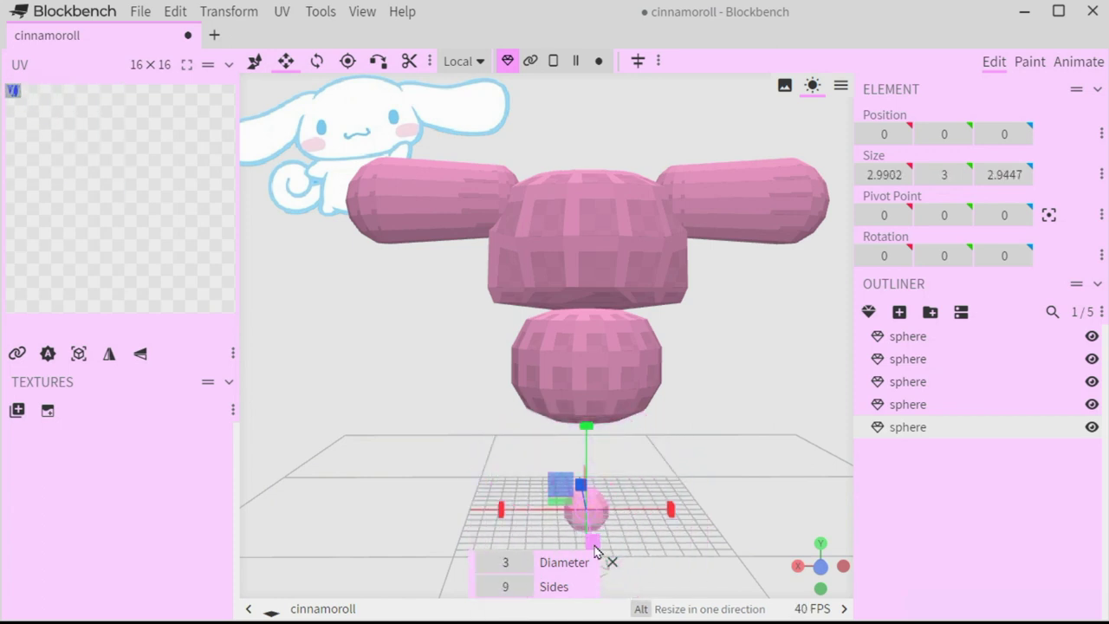
Move the small sphere up to Y 12 and out to X 7 beside the upper body as an arm.
{"action": "left_click", "coordinate": [255, 62]}
{"action": "left_click_drag", "start_coordinate": [586, 428], "coordinate": [599, 284]}
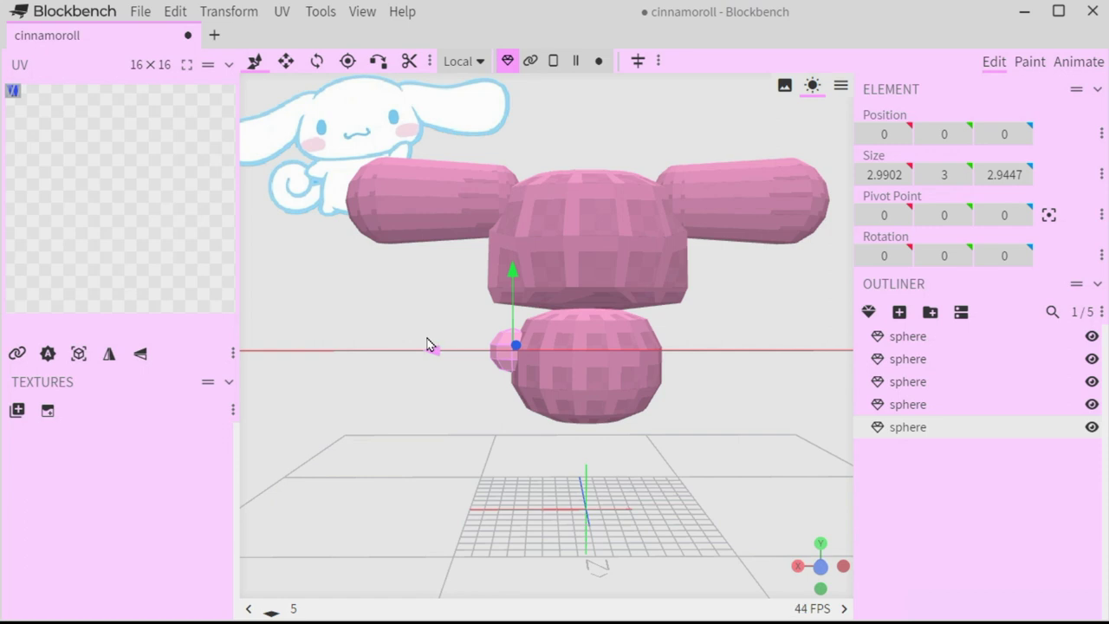
{"action": "scroll", "coordinate": [454, 350], "scroll_direction": "up", "scroll_amount": 5}
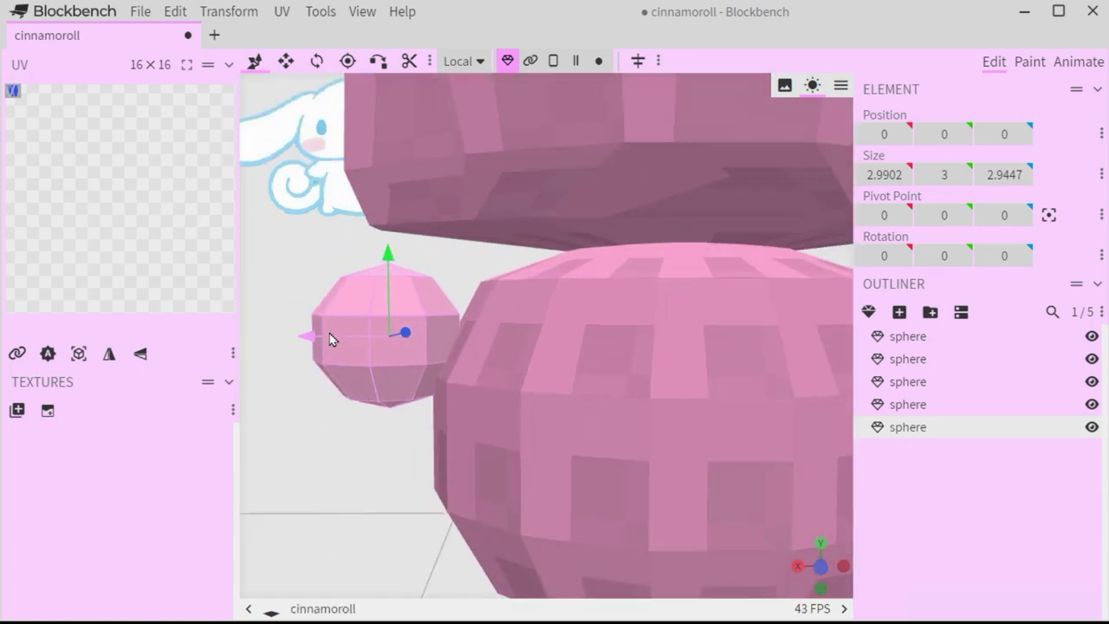
{"action": "left_click_drag", "start_coordinate": [329, 339], "coordinate": [280, 339]}
Select the five faces on the outward-facing end of the arm sphere.
{"action": "right_click_drag", "start_coordinate": [342, 418], "coordinate": [484, 424]}
{"action": "left_click_drag", "start_coordinate": [485, 424], "coordinate": [538, 438]}
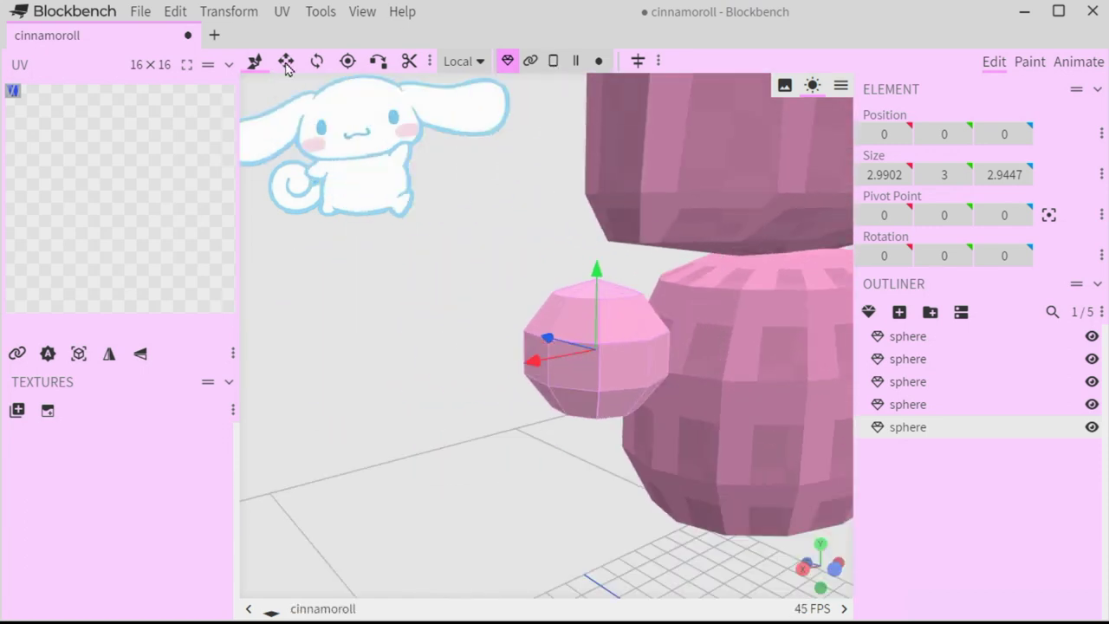
{"action": "left_click", "coordinate": [552, 61]}
{"action": "left_click", "coordinate": [532, 351]}
{"action": "left_click", "coordinate": [552, 323], "text": "shift"}
{"action": "left_click", "coordinate": [563, 357], "text": "shift"}
{"action": "left_click", "coordinate": [540, 394], "text": "shift"}
{"action": "left_click_drag", "start_coordinate": [535, 432], "coordinate": [664, 436]}
{"action": "left_click", "coordinate": [609, 339], "text": "shift"}
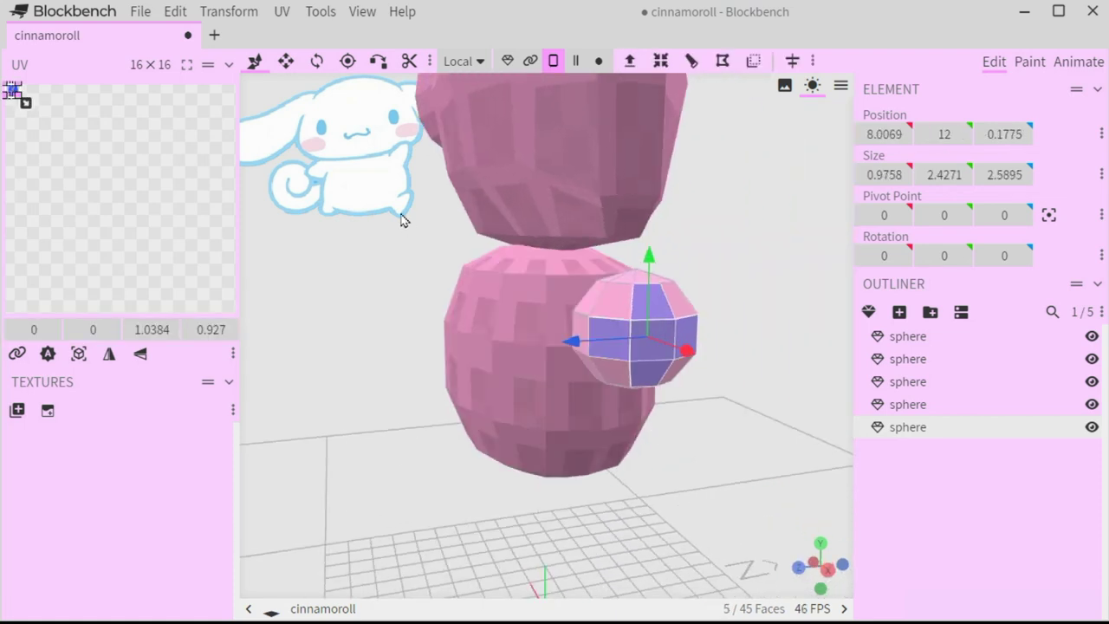
Shrink the arm's selected outer faces to 1.4271 high and 1.3895 deep.
{"action": "left_click", "coordinate": [291, 66]}
{"action": "left_click_drag", "start_coordinate": [653, 251], "coordinate": [651, 263]}
{"action": "left_click_drag", "start_coordinate": [571, 342], "coordinate": [596, 342]}
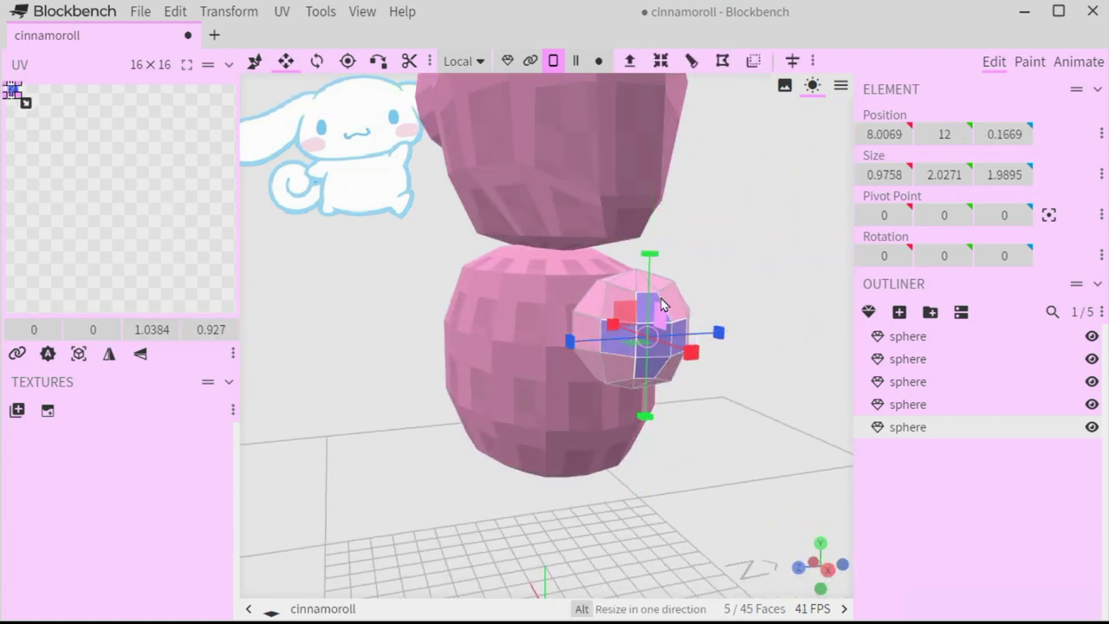
{"action": "left_click_drag", "start_coordinate": [651, 268], "coordinate": [650, 280]}
{"action": "left_click_drag", "start_coordinate": [570, 344], "coordinate": [585, 344]}
{"action": "left_click_drag", "start_coordinate": [760, 356], "coordinate": [628, 357]}
Pull the arm's selected outer faces out to about X 9 and resize them along X to shape the tip.
{"action": "left_click", "coordinate": [254, 67]}
{"action": "left_click_drag", "start_coordinate": [460, 370], "coordinate": [413, 365]}
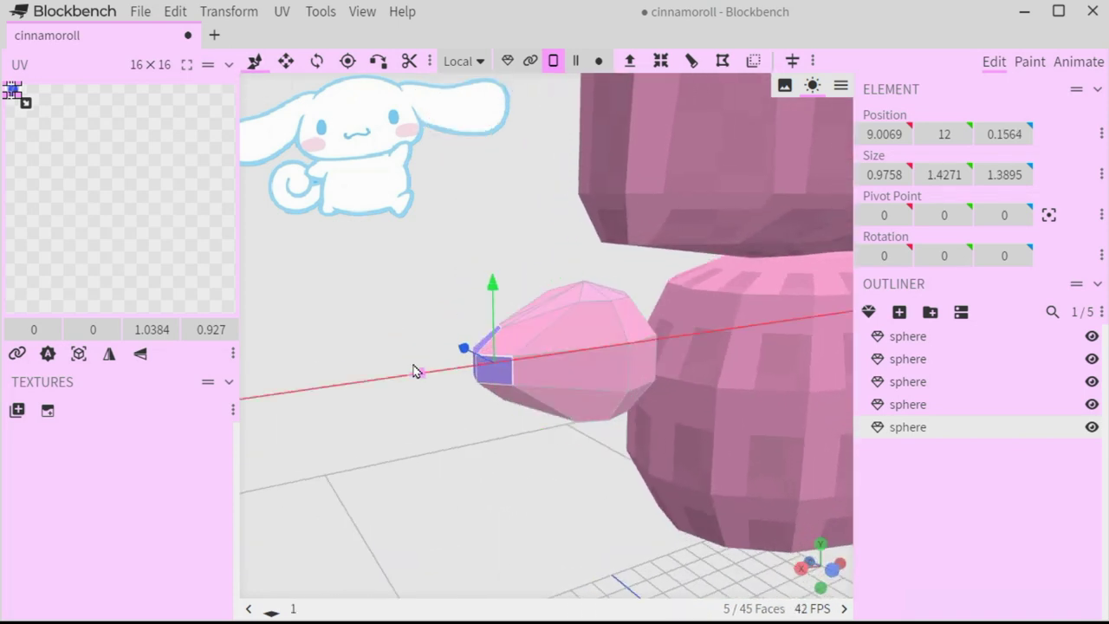
{"action": "left_click_drag", "start_coordinate": [622, 245], "coordinate": [752, 424]}
{"action": "left_click", "coordinate": [286, 61]}
{"action": "left_click_drag", "start_coordinate": [520, 344], "coordinate": [579, 344]}
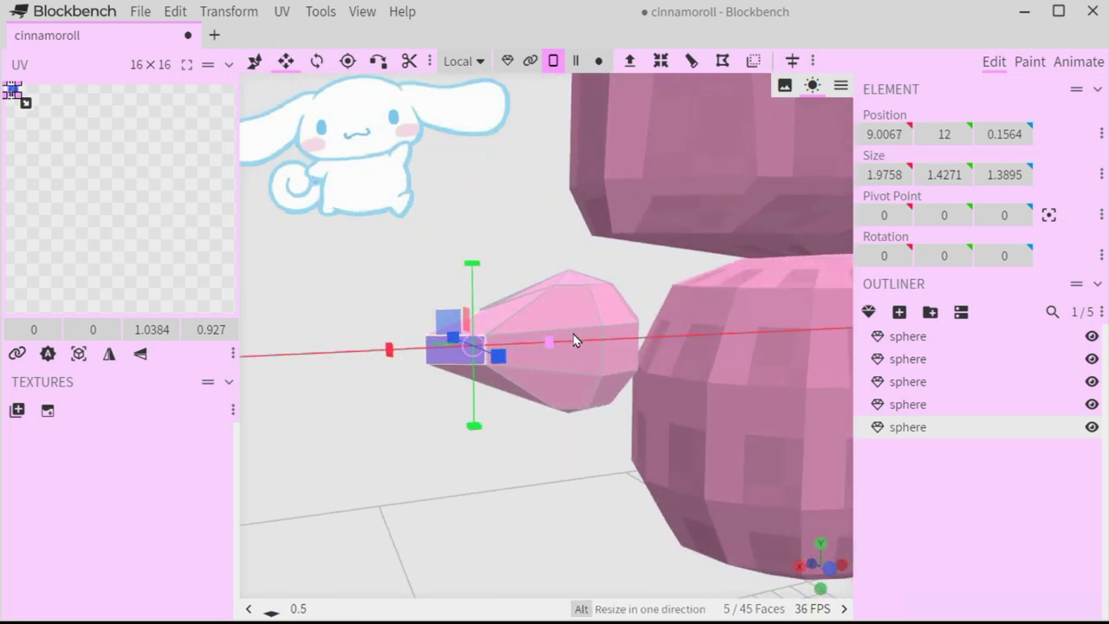
{"action": "left_click", "coordinate": [256, 68]}
{"action": "left_click_drag", "start_coordinate": [412, 352], "coordinate": [388, 416]}
Raise the vertex at the bottom of the arm to Y 10.6.
{"action": "left_click", "coordinate": [543, 329]}
{"action": "left_click_drag", "start_coordinate": [552, 242], "coordinate": [558, 307]}
{"action": "key", "text": "4"}
{"action": "left_click", "coordinate": [560, 332]}
{"action": "left_click_drag", "start_coordinate": [497, 257], "coordinate": [483, 166]}
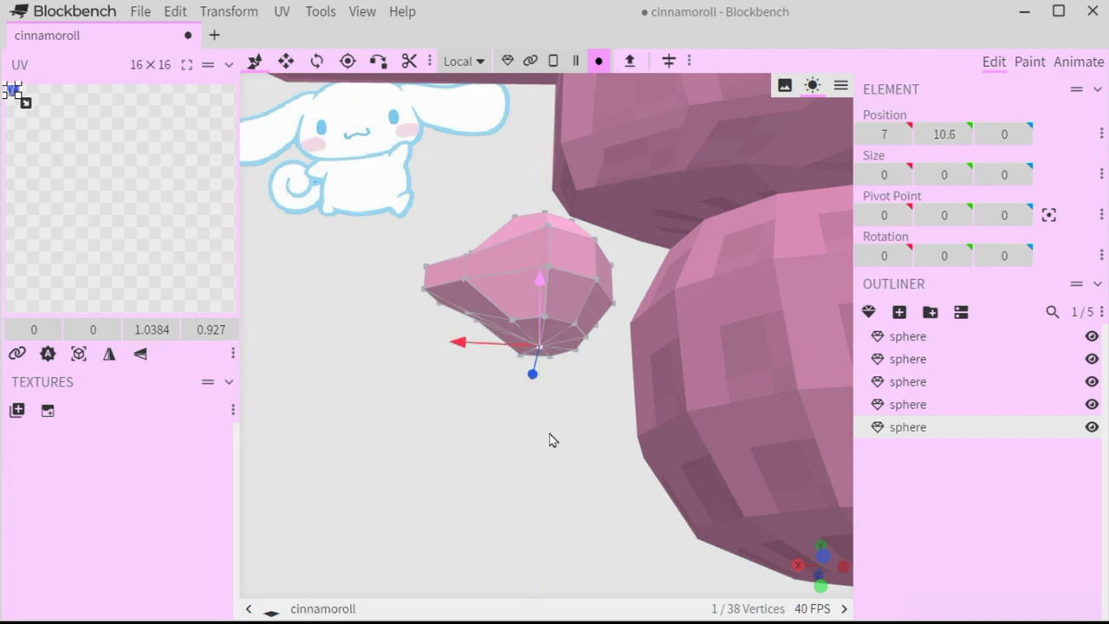
{"action": "left_click_drag", "start_coordinate": [550, 440], "coordinate": [579, 439]}
{"action": "left_click", "coordinate": [636, 474]}
Reposition the short vertical edge on the arm's side to X 7.8192 and Z 1.1266.
{"action": "left_click", "coordinate": [524, 296]}
{"action": "left_click", "coordinate": [552, 63]}
{"action": "left_click_drag", "start_coordinate": [461, 348], "coordinate": [621, 290]}
{"action": "key", "text": "4"}
{"action": "left_click", "coordinate": [619, 351]}
{"action": "left_click", "coordinate": [620, 339]}
{"action": "left_click_drag", "start_coordinate": [592, 342], "coordinate": [581, 344]}
{"action": "left_click_drag", "start_coordinate": [752, 395], "coordinate": [614, 395]}
{"action": "left_click_drag", "start_coordinate": [578, 341], "coordinate": [616, 361]}
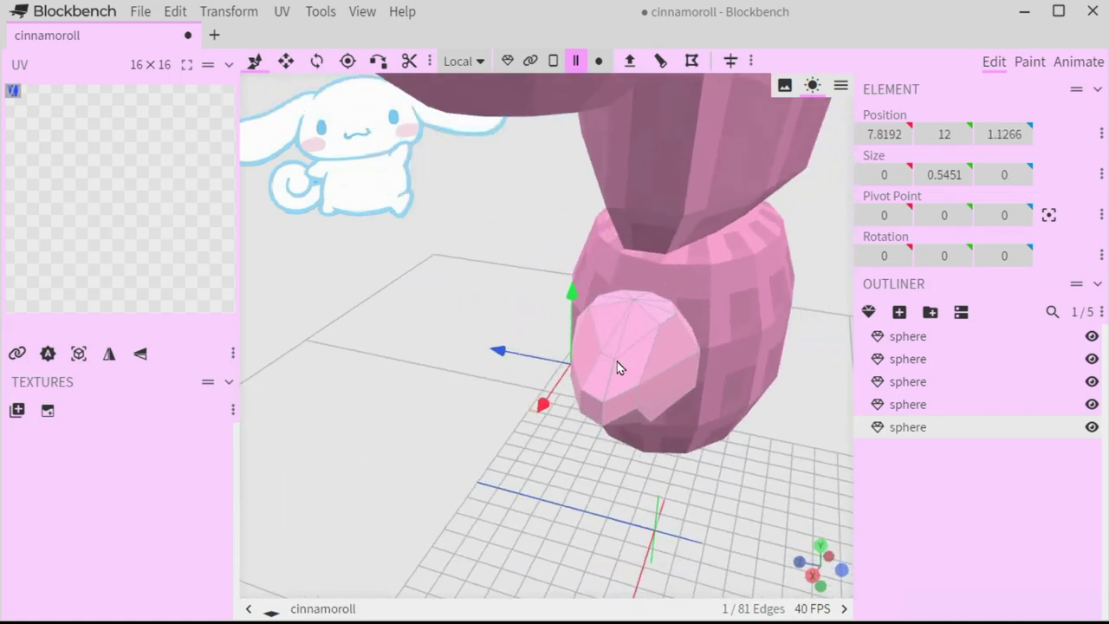
Select the vertical edge at the arm's tip and pull it slightly inward along X.
{"action": "left_click_drag", "start_coordinate": [517, 333], "coordinate": [588, 320]}
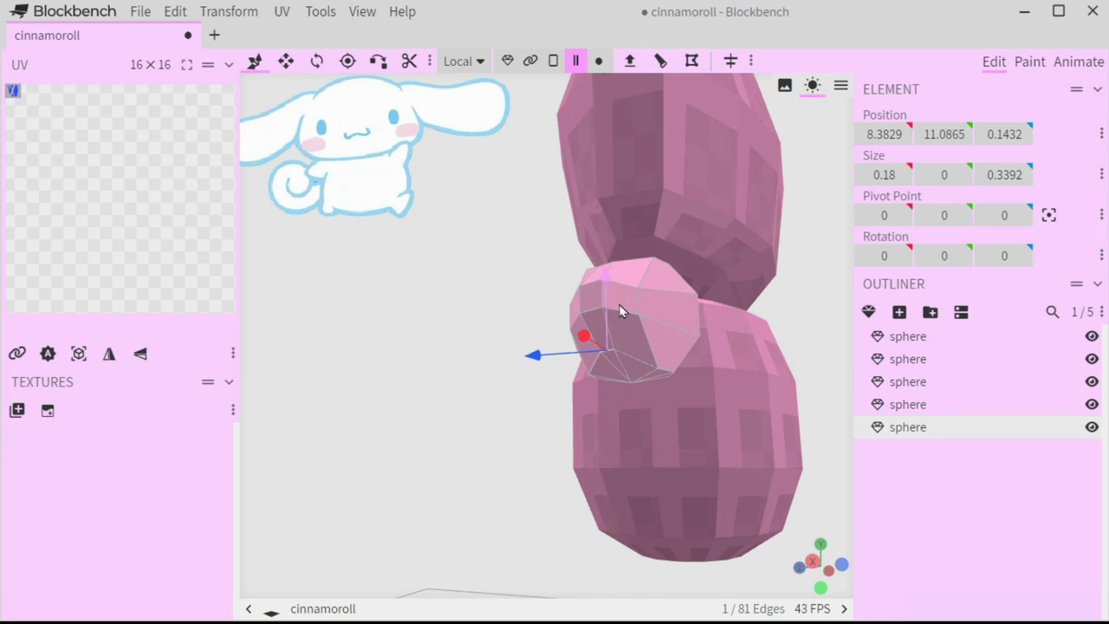
{"action": "left_click_drag", "start_coordinate": [486, 339], "coordinate": [592, 387]}
{"action": "left_click", "coordinate": [591, 388]}
{"action": "left_click", "coordinate": [568, 402], "text": "shift"}
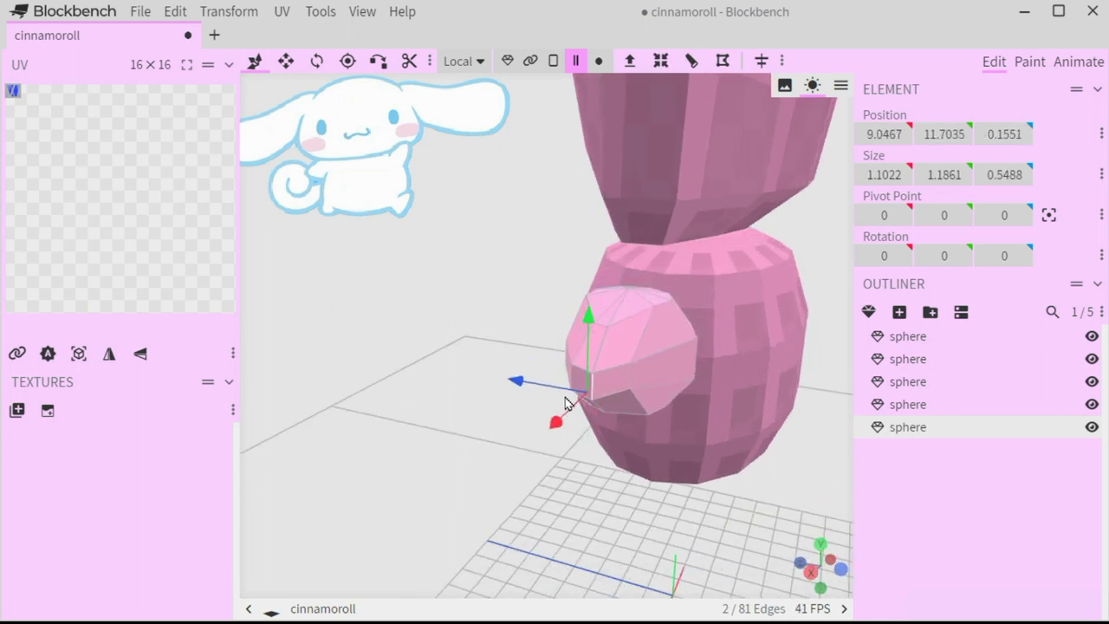
{"action": "left_click", "coordinate": [589, 388]}
{"action": "key", "text": "s"}
{"action": "left_click", "coordinate": [258, 66]}
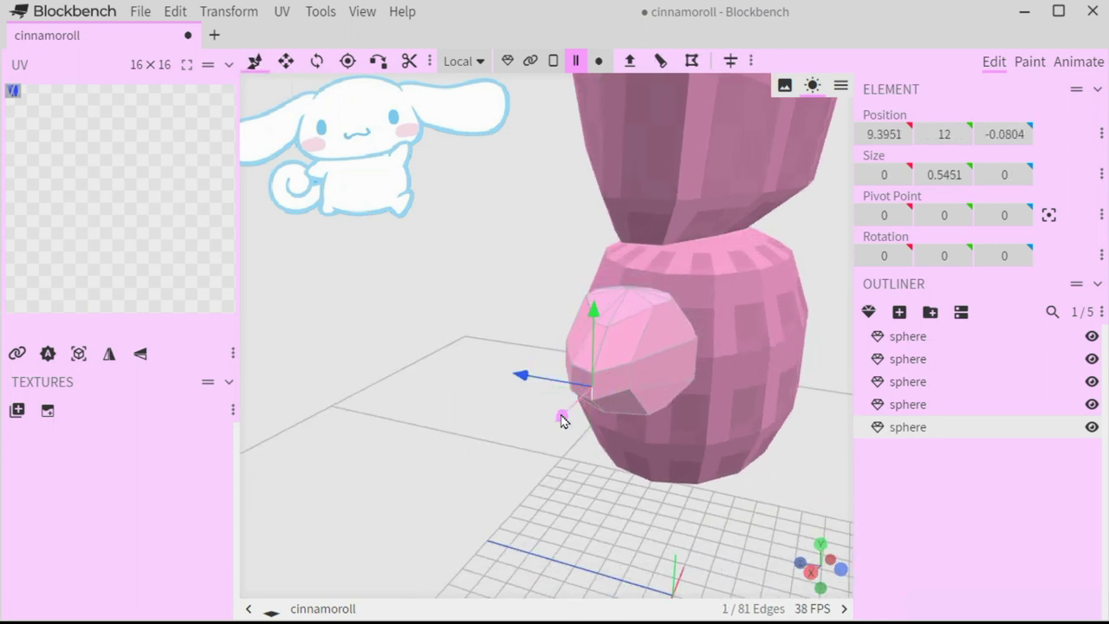
{"action": "left_click_drag", "start_coordinate": [561, 418], "coordinate": [569, 411]}
Resize the whole arm to 3.0902 wide, 2.2 high and 2.2 deep.
{"action": "left_click", "coordinate": [508, 63]}
{"action": "left_click_drag", "start_coordinate": [472, 235], "coordinate": [384, 236]}
{"action": "left_click_drag", "start_coordinate": [497, 349], "coordinate": [550, 348]}
{"action": "left_click", "coordinate": [286, 62]}
{"action": "mouse_move", "coordinate": [578, 289]}
{"action": "left_mouse_down"}
{"action": "mouse_move", "coordinate": [561, 303]}
{"action": "mouse_move", "coordinate": [577, 267]}
{"action": "mouse_move", "coordinate": [581, 284]}
{"action": "left_mouse_up"}
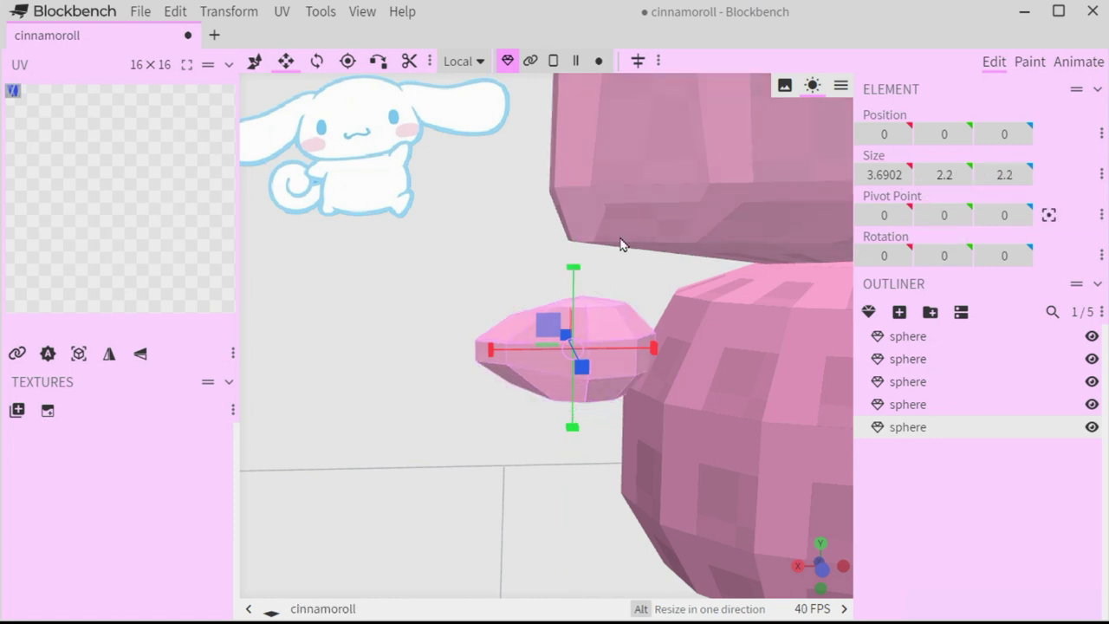
{"action": "left_click_drag", "start_coordinate": [489, 349], "coordinate": [566, 357]}
{"action": "left_click", "coordinate": [255, 62]}
{"action": "scroll", "coordinate": [577, 423], "scroll_direction": "down", "scroll_amount": 10}
{"action": "scroll", "coordinate": [577, 423], "scroll_direction": "up", "scroll_amount": 5}
{"action": "left_click_drag", "start_coordinate": [549, 423], "coordinate": [504, 429]}
Duplicate the arm and rotate the copy -180 degrees about Y for the opposite side of the body.
{"action": "key", "text": "ctrl+d"}
{"action": "left_click", "coordinate": [318, 60]}
{"action": "scroll", "coordinate": [660, 562], "scroll_direction": "down", "scroll_amount": 10}
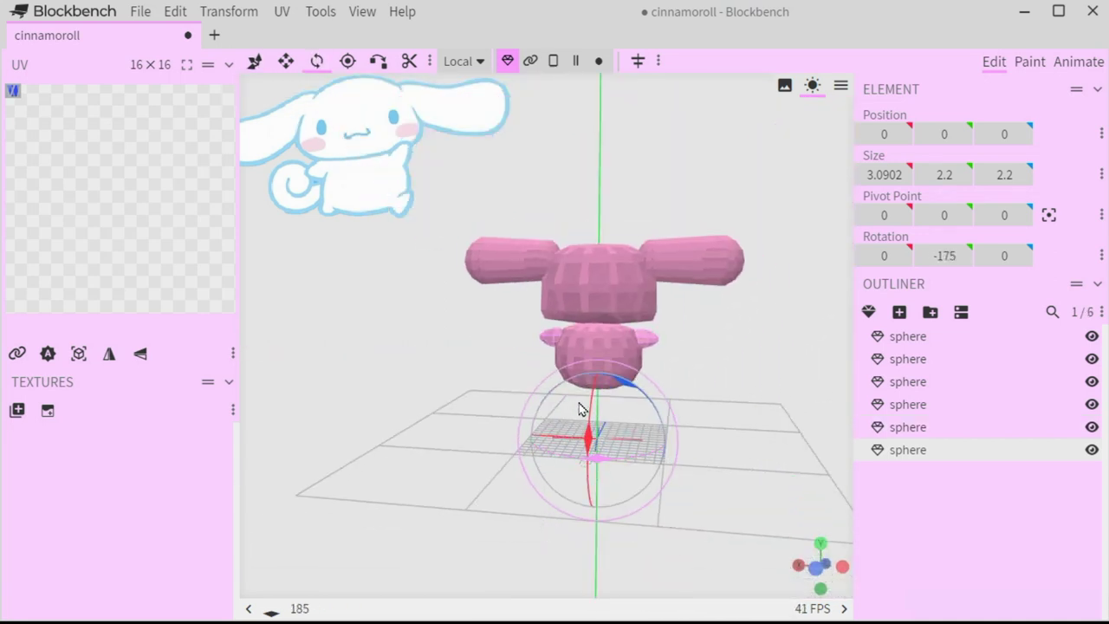
{"action": "scroll", "coordinate": [793, 407], "scroll_direction": "up", "scroll_amount": 5}
Duplicate the second arm, lower the copy to the base of the body as a foot, and flatten it to 1.6 high.
{"action": "key", "text": "ctrl+d"}
{"action": "key", "text": "v"}
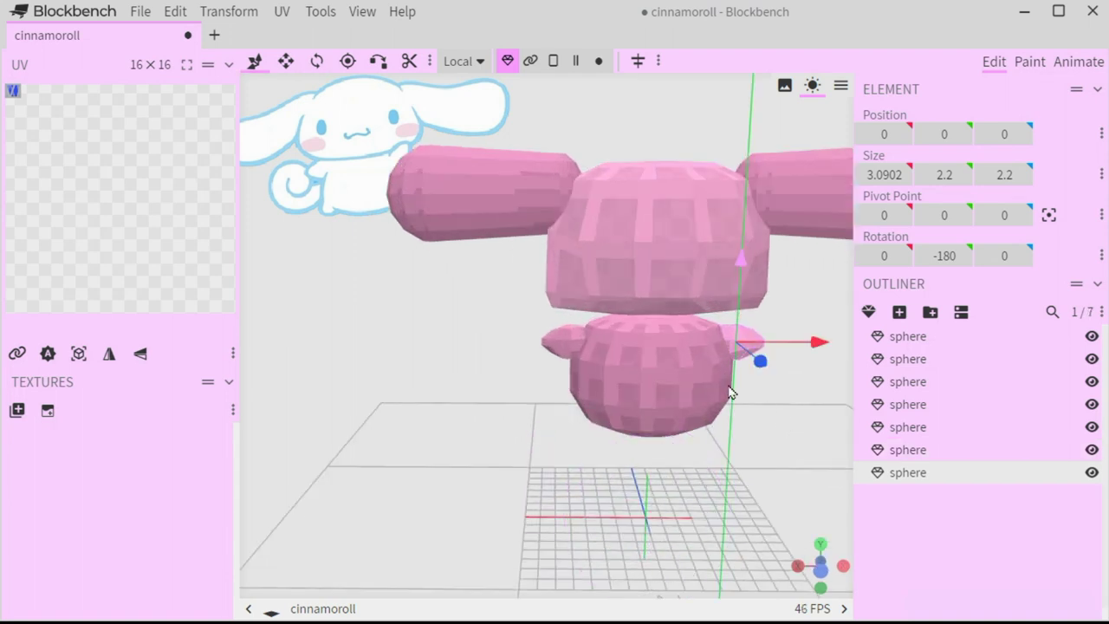
{"action": "left_click_drag", "start_coordinate": [739, 413], "coordinate": [750, 444]}
{"action": "left_click", "coordinate": [286, 59]}
{"action": "left_click_drag", "start_coordinate": [703, 351], "coordinate": [698, 360]}
Duplicate the foot, rotate the copy to 0 degrees about Y for the other side, and clear the selection.
{"action": "key", "text": "ctrl+d"}
{"action": "left_click", "coordinate": [318, 64]}
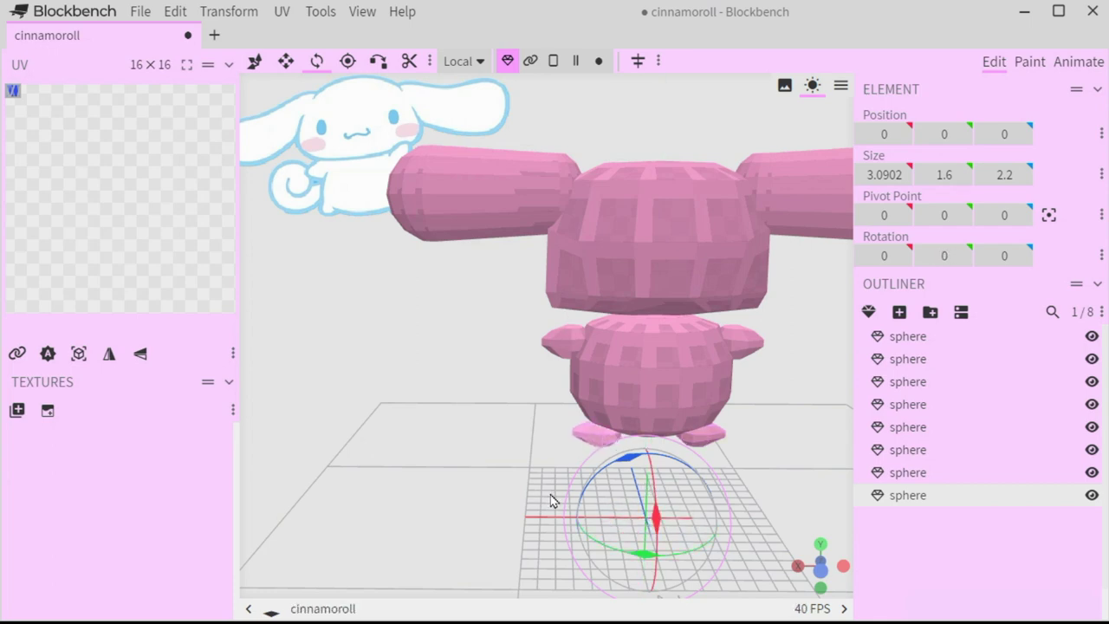
{"action": "scroll", "coordinate": [804, 391], "scroll_direction": "down", "scroll_amount": 2}
{"action": "left_click", "coordinate": [750, 473]}
{"action": "left_click_drag", "start_coordinate": [750, 473], "coordinate": [562, 473]}
{"action": "scroll", "coordinate": [557, 466], "scroll_direction": "up", "scroll_amount": 6}
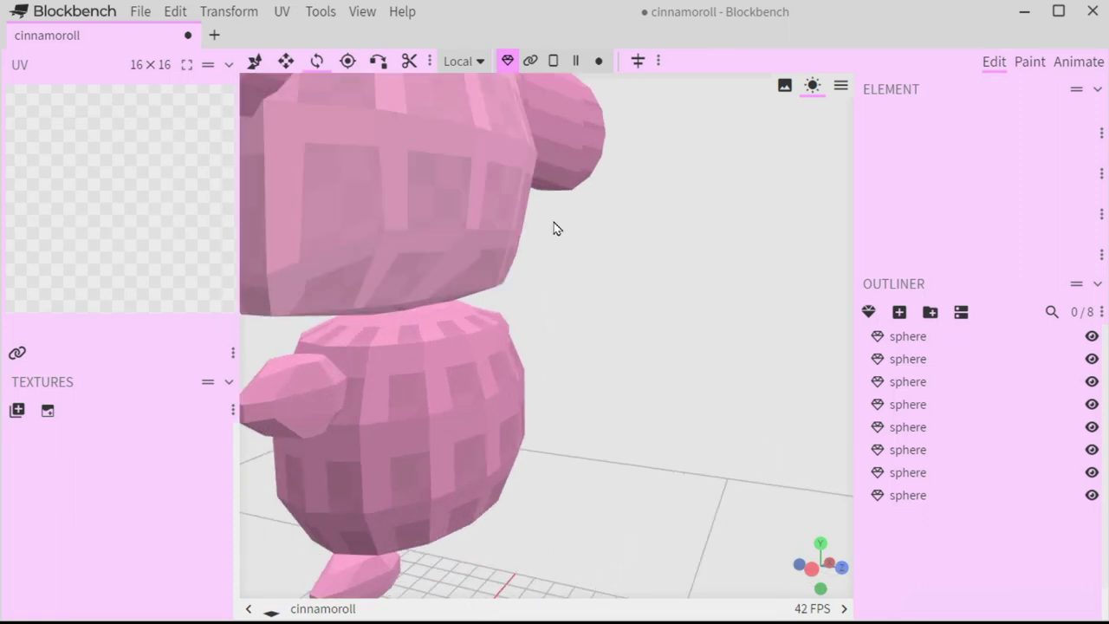
Move the bottom middle edge at the back of the head outward along Z.
{"action": "left_click", "coordinate": [554, 62]}
{"action": "left_click", "coordinate": [411, 301]}
{"action": "left_click", "coordinate": [576, 61]}
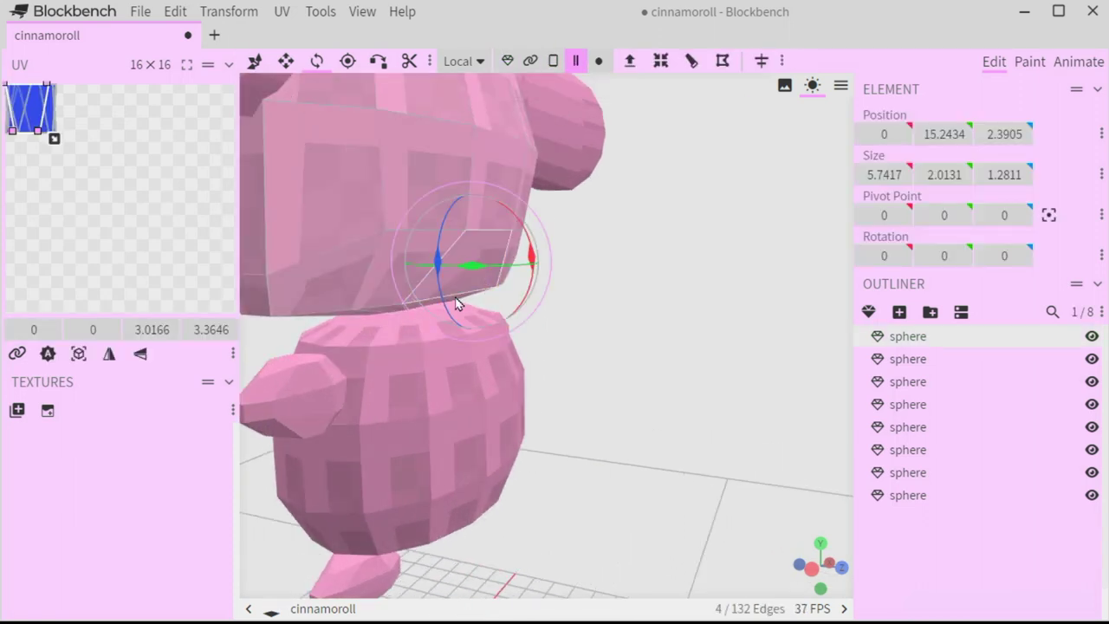
{"action": "left_click", "coordinate": [457, 303]}
{"action": "key", "text": "v"}
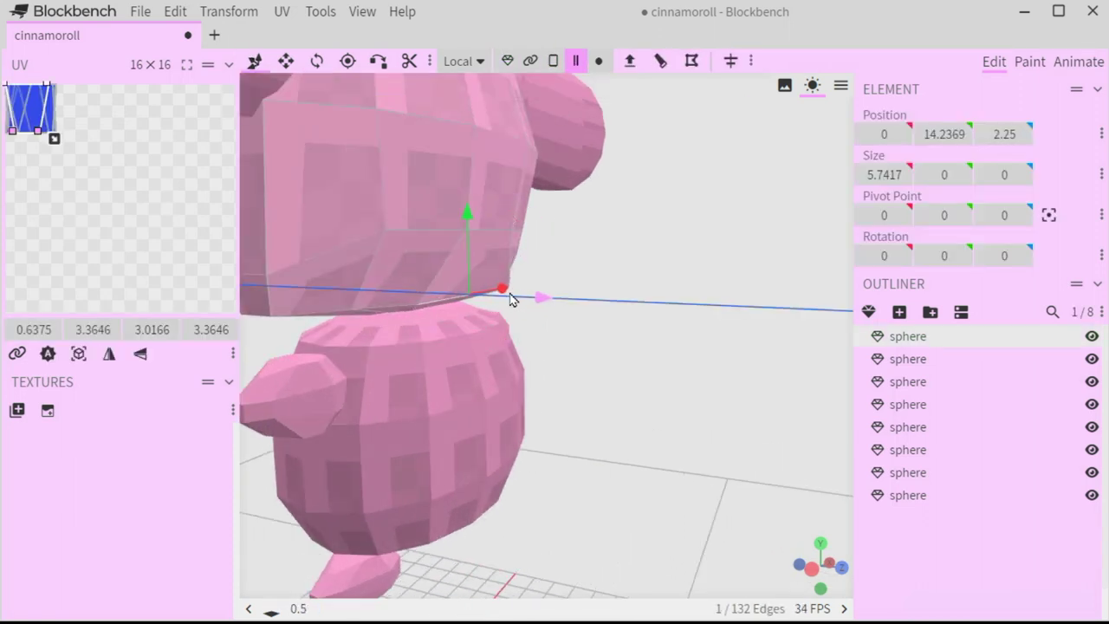
{"action": "left_click_drag", "start_coordinate": [547, 295], "coordinate": [486, 284]}
{"action": "left_click", "coordinate": [288, 60]}
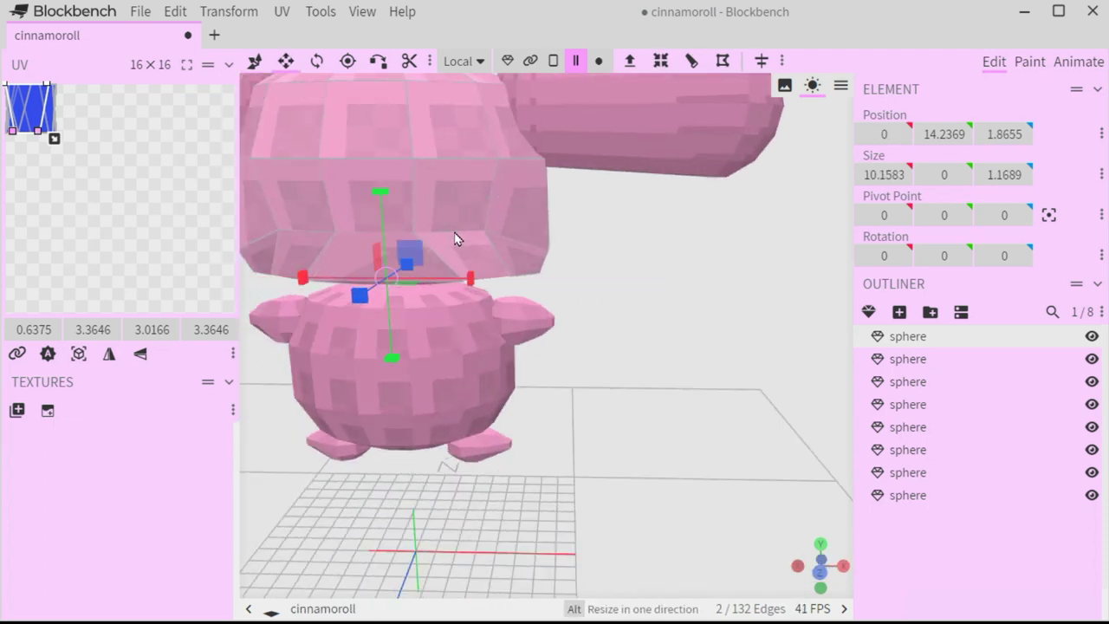
Select the three edges along the head's lower back and move them to Y 15.35 and Z 2.925.
{"action": "left_click", "coordinate": [293, 234]}
{"action": "left_click", "coordinate": [256, 62]}
{"action": "left_click_drag", "start_coordinate": [371, 144], "coordinate": [378, 162]}
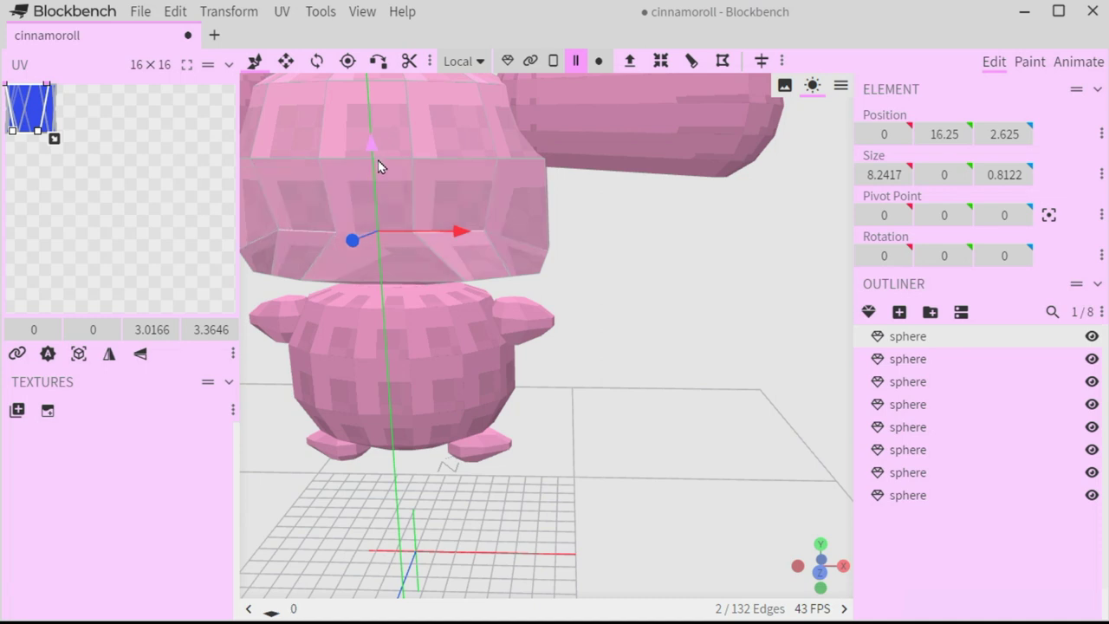
{"action": "left_click_drag", "start_coordinate": [575, 287], "coordinate": [605, 293]}
{"action": "left_click", "coordinate": [338, 244], "text": "shift"}
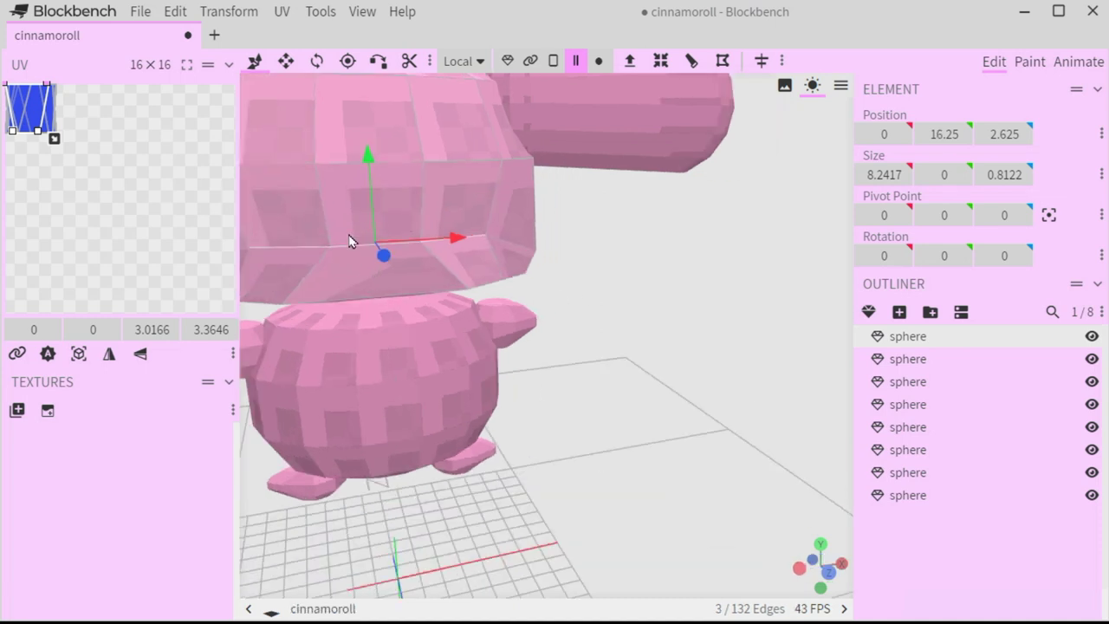
{"action": "left_click_drag", "start_coordinate": [368, 156], "coordinate": [368, 126]}
{"action": "left_click_drag", "start_coordinate": [559, 193], "coordinate": [670, 209]}
{"action": "left_click_drag", "start_coordinate": [607, 245], "coordinate": [598, 243]}
{"action": "left_click_drag", "start_coordinate": [532, 165], "coordinate": [541, 275]}
{"action": "scroll", "coordinate": [661, 241], "scroll_direction": "down", "scroll_amount": 5}
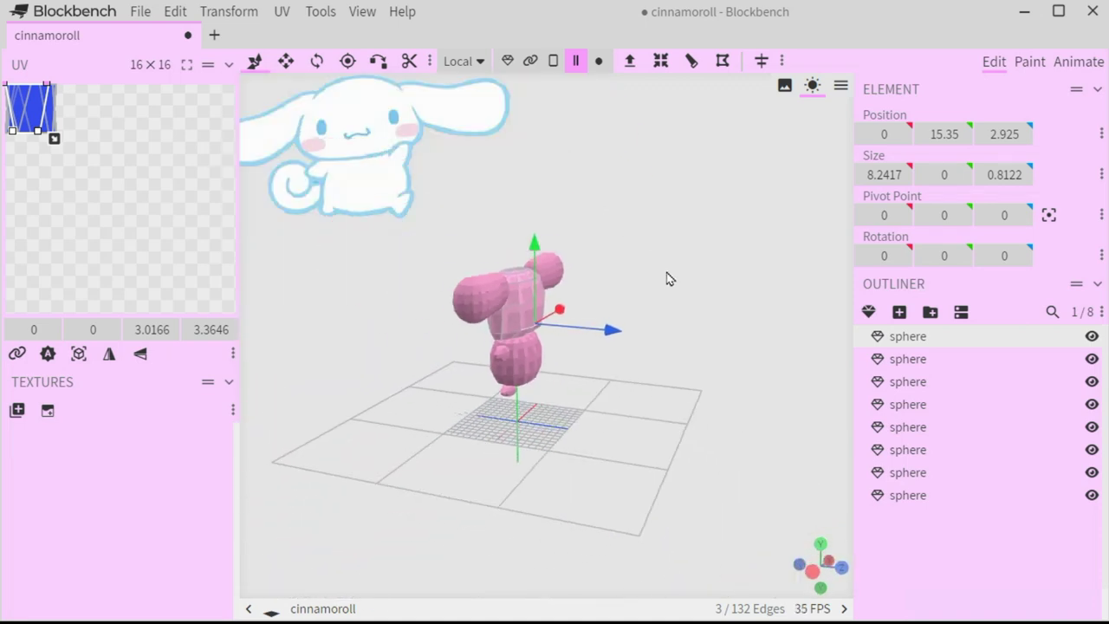
{"action": "scroll", "coordinate": [667, 277], "scroll_direction": "up", "scroll_amount": 2}
Select all eight spheres, lower them together to Y -5, and clear the selection.
{"action": "left_click", "coordinate": [894, 553]}
{"action": "left_click_drag", "start_coordinate": [643, 462], "coordinate": [825, 466]}
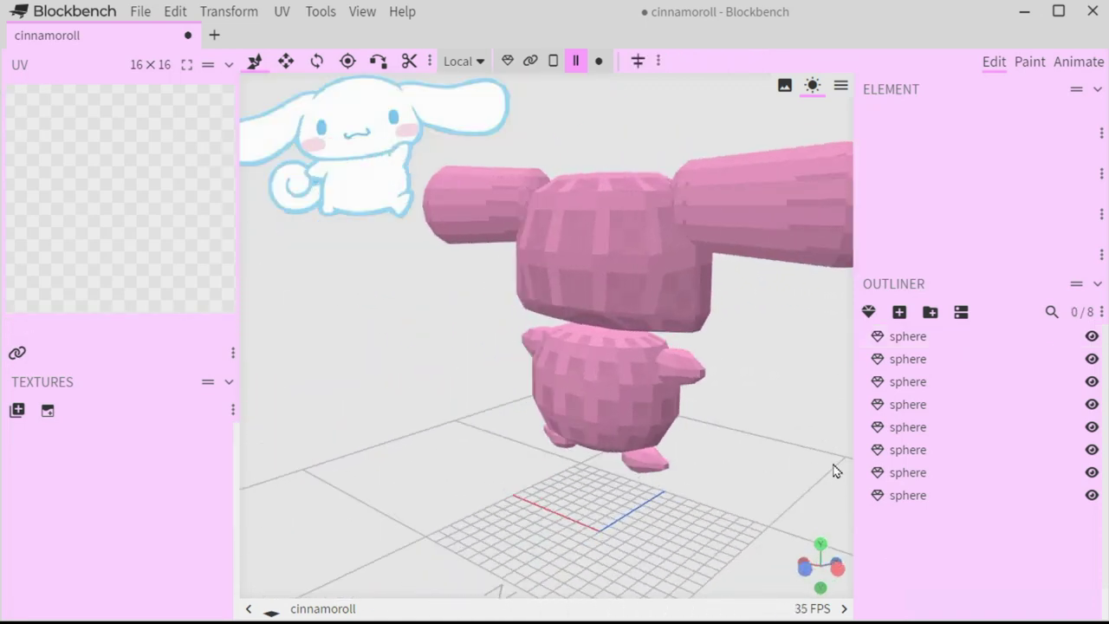
{"action": "left_click", "coordinate": [882, 338]}
{"action": "left_click", "coordinate": [890, 500], "text": "ctrl"}
{"action": "left_click", "coordinate": [877, 481]}
{"action": "left_click", "coordinate": [884, 494]}
{"action": "left_click", "coordinate": [895, 337], "text": "shift"}
{"action": "left_click_drag", "start_coordinate": [598, 251], "coordinate": [601, 366]}
{"action": "left_click_drag", "start_coordinate": [790, 457], "coordinate": [719, 473]}
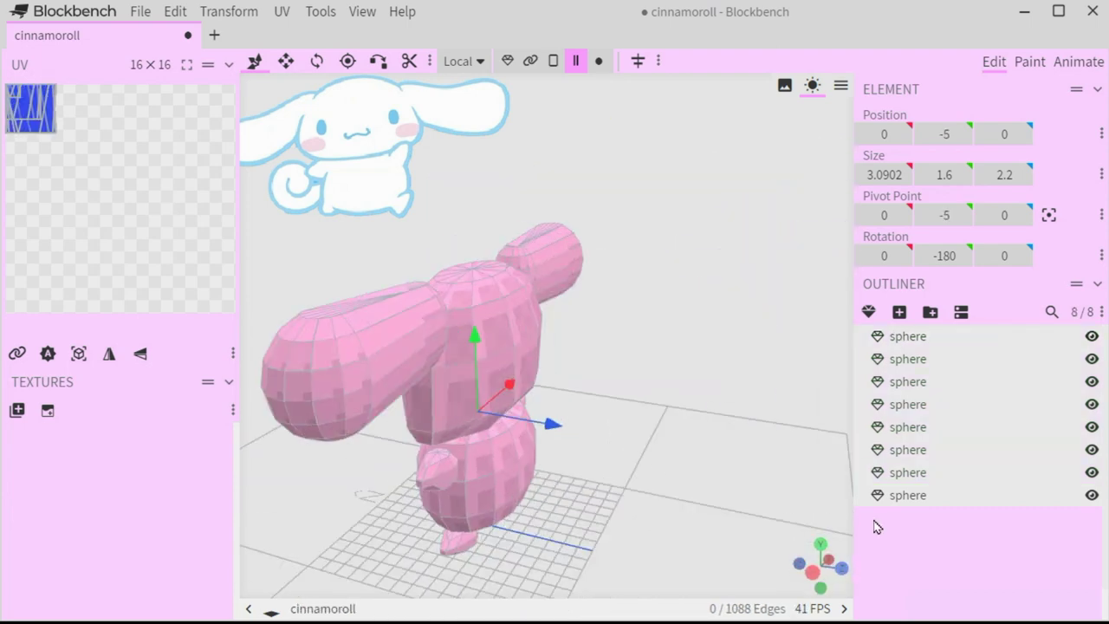
{"action": "left_click", "coordinate": [876, 527]}
Add a torus mesh with diameter 3, thickness 3 and 14 minor sides for the tail.
{"action": "scroll", "coordinate": [657, 430], "scroll_direction": "up", "scroll_amount": 5}
{"action": "scroll", "coordinate": [657, 430], "scroll_direction": "down", "scroll_amount": 5}
{"action": "left_click", "coordinate": [869, 312]}
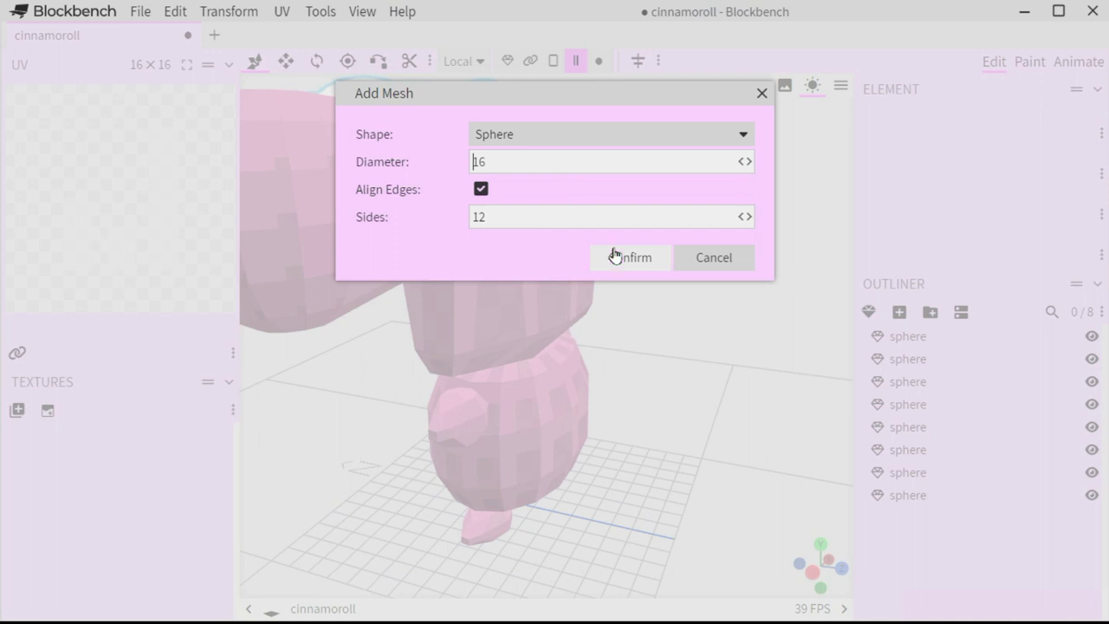
{"action": "left_click", "coordinate": [579, 135]}
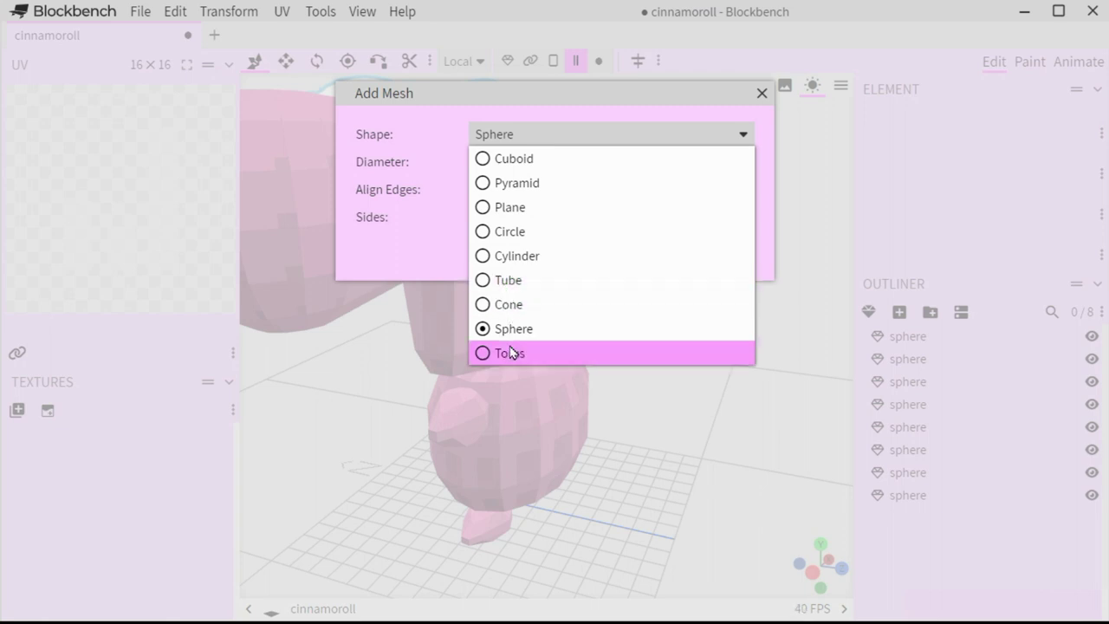
{"action": "left_click", "coordinate": [508, 352]}
{"action": "left_click", "coordinate": [627, 317]}
{"action": "left_click_drag", "start_coordinate": [499, 514], "coordinate": [470, 514]}
{"action": "left_click_drag", "start_coordinate": [630, 465], "coordinate": [547, 502]}
{"action": "left_click_drag", "start_coordinate": [499, 563], "coordinate": [506, 588]}
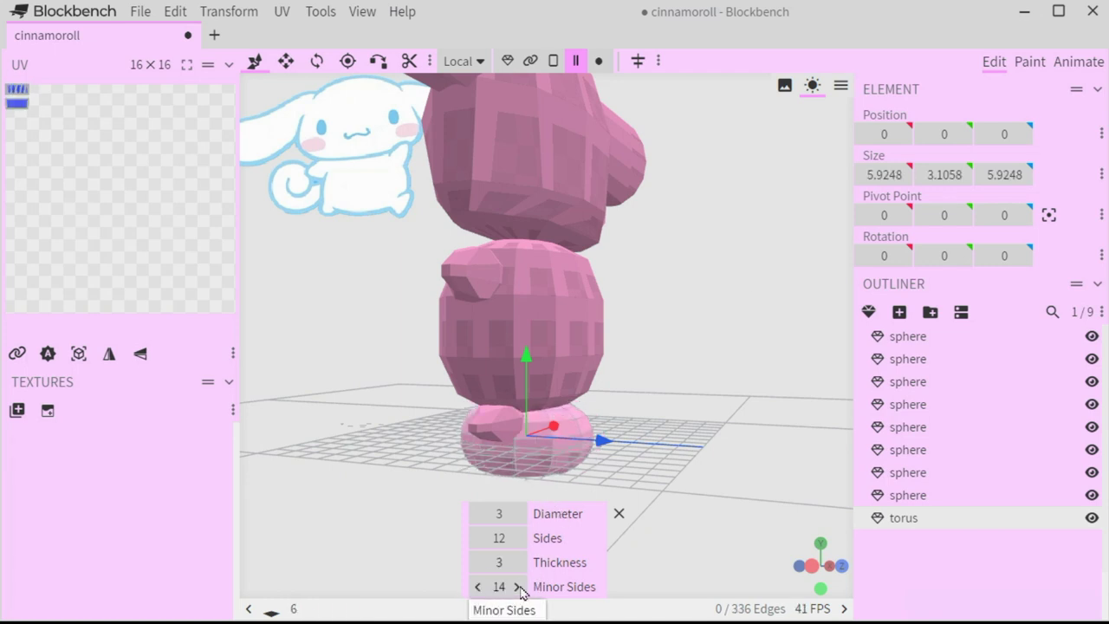
Move the torus along Z to a spot behind the body.
{"action": "left_click_drag", "start_coordinate": [676, 472], "coordinate": [769, 453]}
{"action": "scroll", "coordinate": [774, 401], "scroll_direction": "up", "scroll_amount": 5}
{"action": "right_click_drag", "start_coordinate": [773, 400], "coordinate": [565, 189]}
Select six connected edges running around the outer cross-section of the torus.
{"action": "left_click", "coordinate": [530, 439]}
{"action": "scroll", "coordinate": [636, 338], "scroll_direction": "up", "scroll_amount": 6}
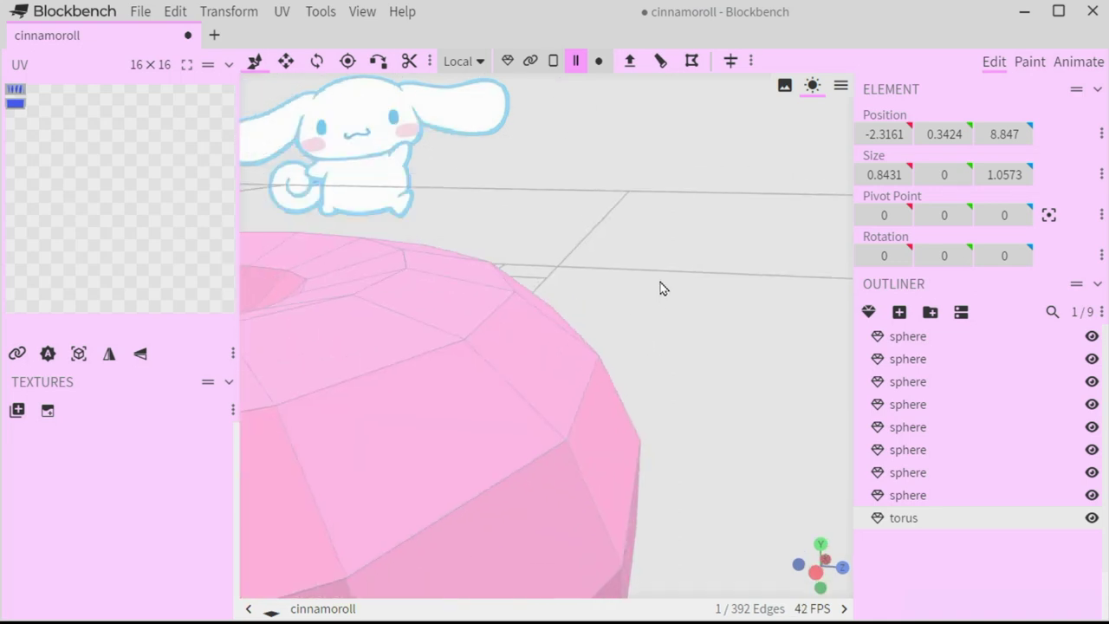
{"action": "scroll", "coordinate": [793, 168], "scroll_direction": "down", "scroll_amount": 6}
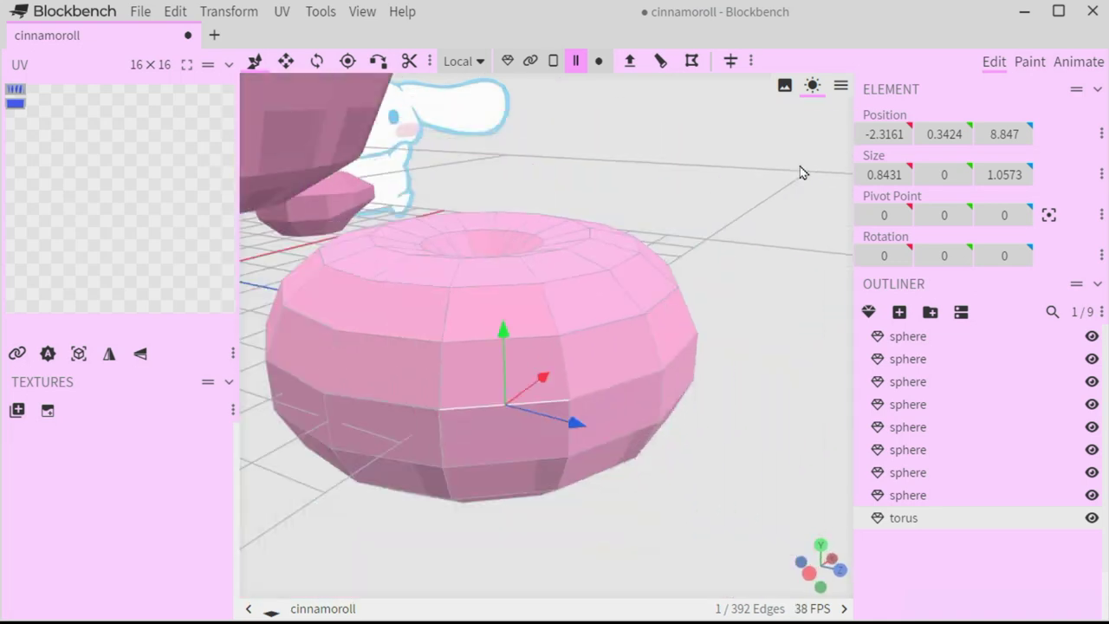
{"action": "left_click", "coordinate": [492, 384], "text": "shift"}
{"action": "left_click_drag", "start_coordinate": [492, 383], "coordinate": [589, 369]}
{"action": "scroll", "coordinate": [589, 371], "scroll_direction": "up", "scroll_amount": 5}
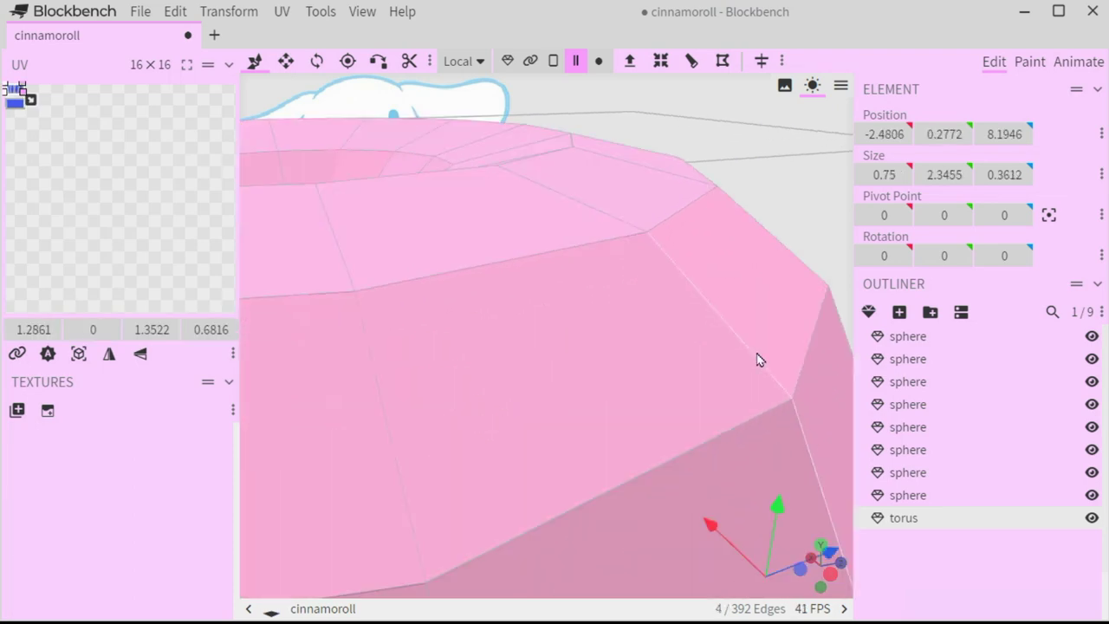
{"action": "left_click", "coordinate": [757, 355], "text": "shift"}
{"action": "scroll", "coordinate": [758, 356], "scroll_direction": "down", "scroll_amount": 5}
{"action": "left_click_drag", "start_coordinate": [800, 230], "coordinate": [706, 158]}
{"action": "left_click", "coordinate": [488, 402], "text": "shift"}
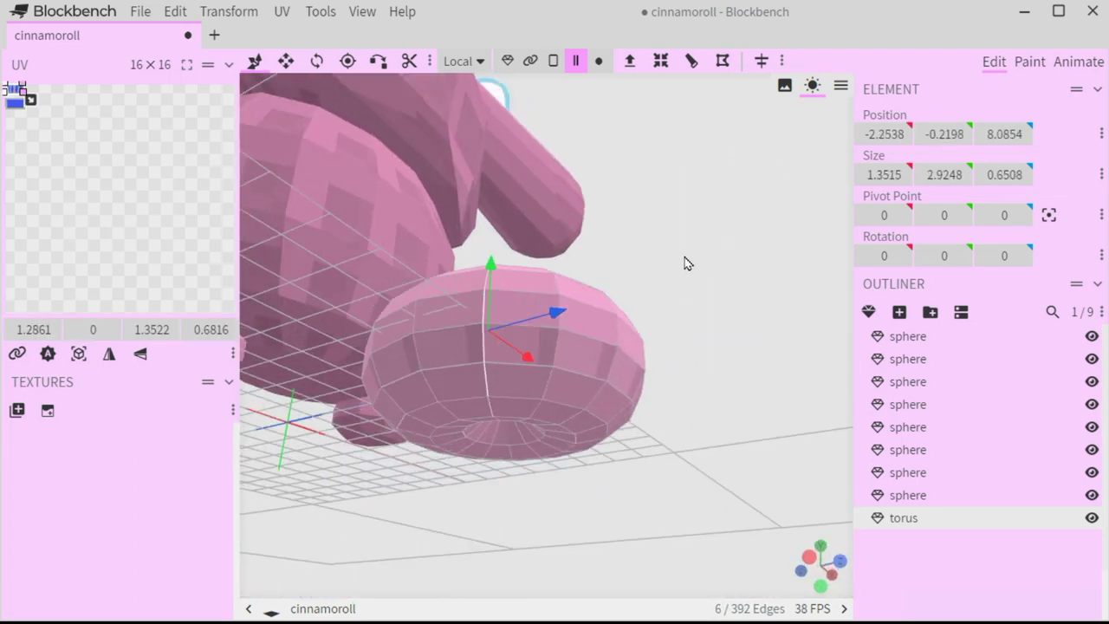
Extend the torus edge selection to seven edges and pull them outward to Z 9.0332.
{"action": "left_click_drag", "start_coordinate": [684, 262], "coordinate": [544, 353]}
{"action": "left_click_drag", "start_coordinate": [591, 428], "coordinate": [626, 438]}
{"action": "left_click_drag", "start_coordinate": [717, 425], "coordinate": [612, 391]}
{"action": "scroll", "coordinate": [554, 355], "scroll_direction": "up", "scroll_amount": 6}
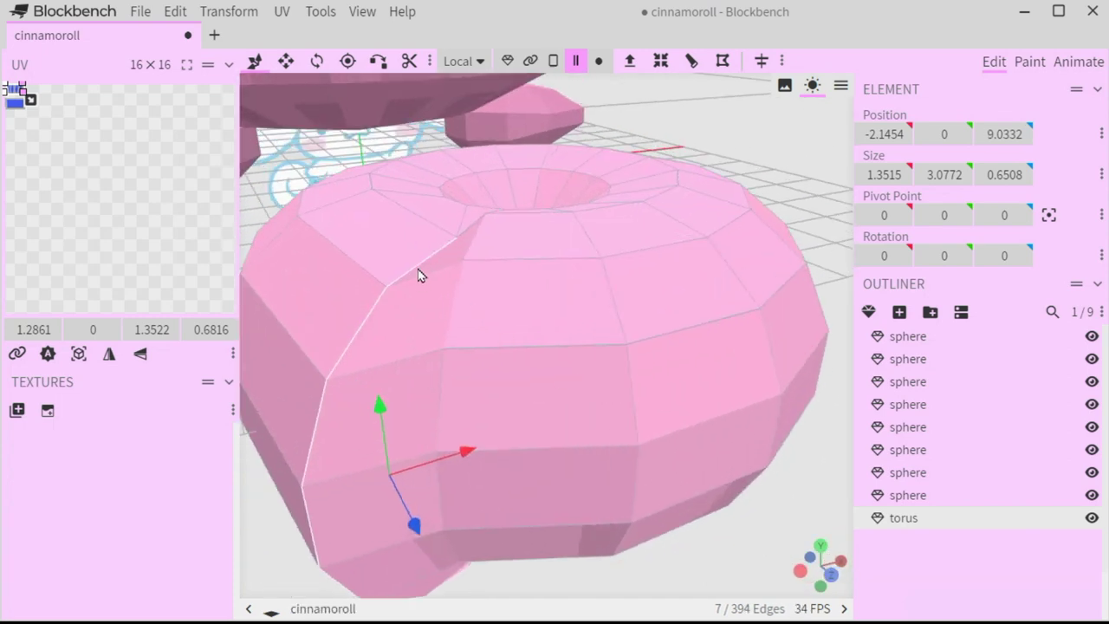
Select the seven-face strip running around the torus's outer cross-section and shift it along Z.
{"action": "left_click", "coordinate": [553, 62]}
{"action": "left_click", "coordinate": [449, 253]}
{"action": "left_click", "coordinate": [409, 321], "text": "shift"}
{"action": "left_click", "coordinate": [388, 406], "text": "shift"}
{"action": "left_click", "coordinate": [390, 503], "text": "shift"}
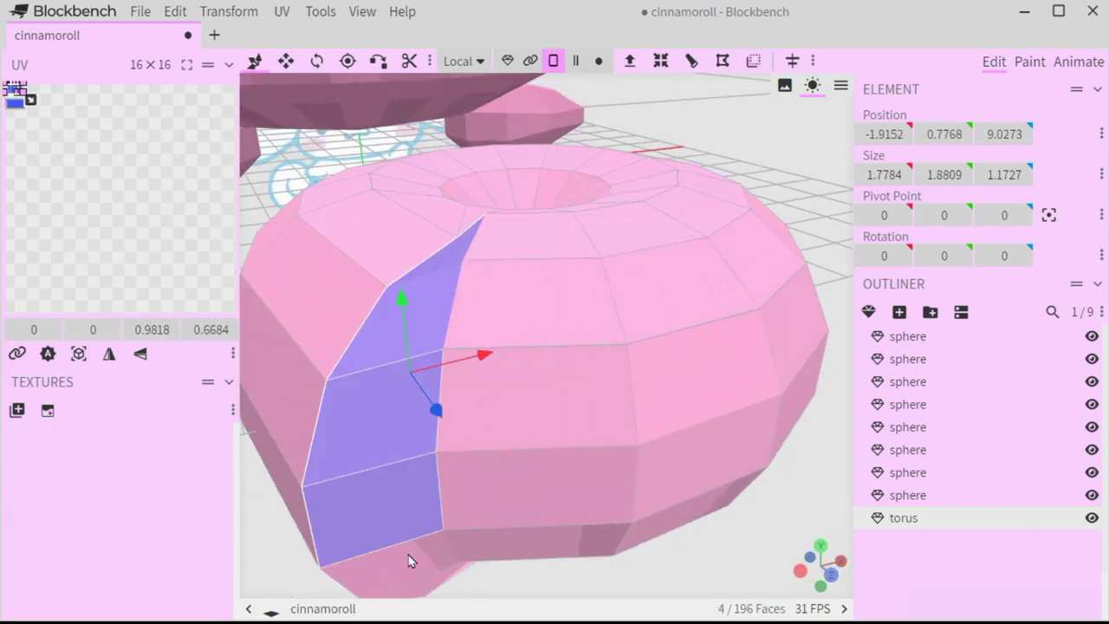
{"action": "left_click", "coordinate": [409, 559], "text": "shift"}
{"action": "scroll", "coordinate": [482, 522], "scroll_direction": "down", "scroll_amount": 5}
{"action": "left_click_drag", "start_coordinate": [514, 484], "coordinate": [502, 460]}
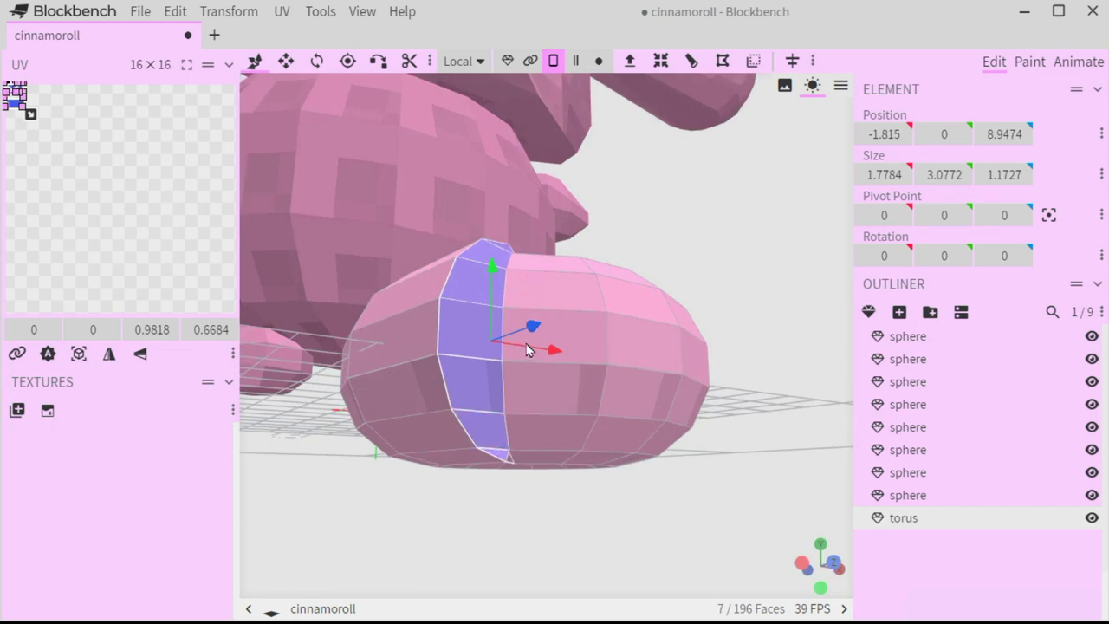
{"action": "left_click_drag", "start_coordinate": [534, 326], "coordinate": [579, 324]}
Select the connected edges running around the torus's outer cross-section beside the shifted face strip.
{"action": "left_click_drag", "start_coordinate": [752, 390], "coordinate": [833, 521]}
{"action": "left_click", "coordinate": [576, 60]}
{"action": "left_click", "coordinate": [616, 336]}
{"action": "scroll", "coordinate": [679, 321], "scroll_direction": "up", "scroll_amount": 3}
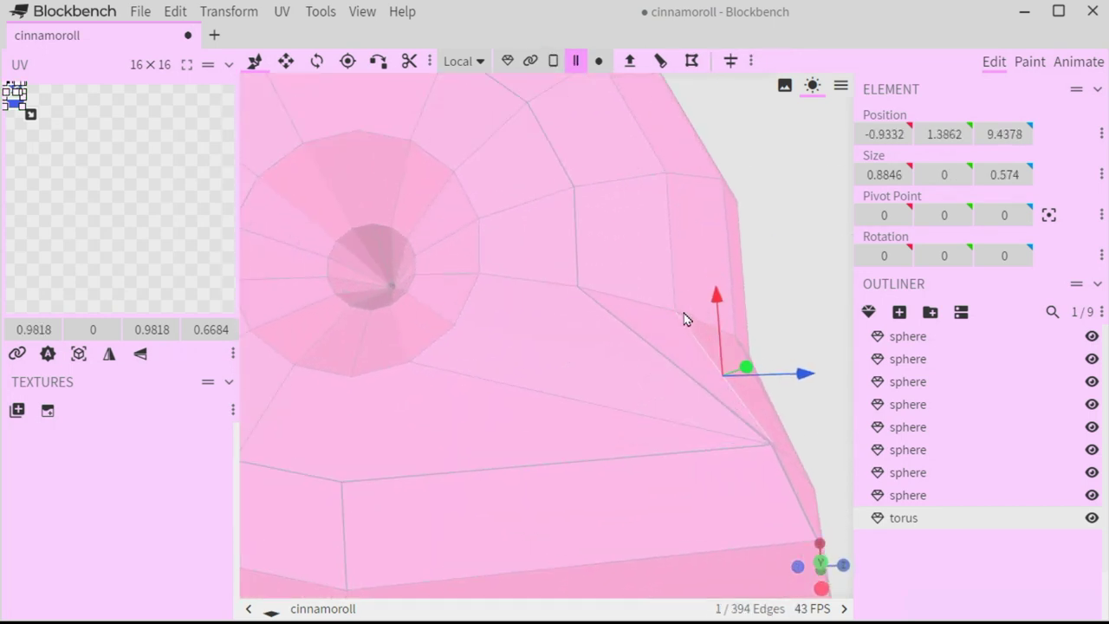
{"action": "left_click", "coordinate": [687, 315]}
{"action": "left_click_drag", "start_coordinate": [818, 276], "coordinate": [666, 151]}
{"action": "left_click", "coordinate": [554, 338], "text": "shift"}
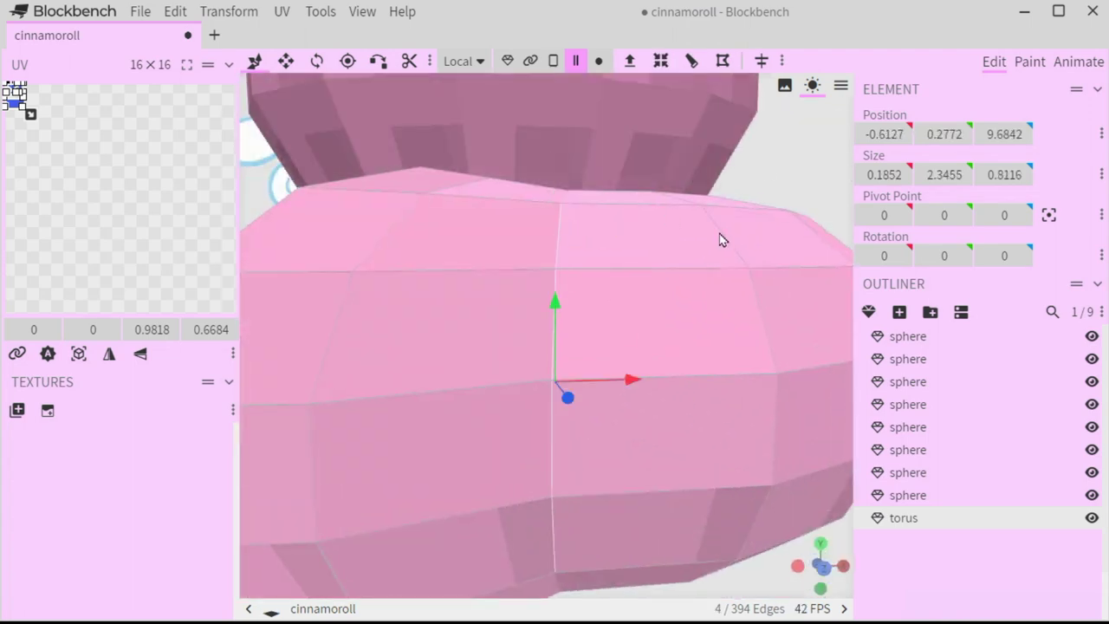
{"action": "left_click_drag", "start_coordinate": [723, 240], "coordinate": [782, 102]}
{"action": "left_click_drag", "start_coordinate": [790, 180], "coordinate": [844, 303]}
{"action": "left_click", "coordinate": [505, 166], "text": "shift"}
{"action": "left_click_drag", "start_coordinate": [762, 151], "coordinate": [654, 3]}
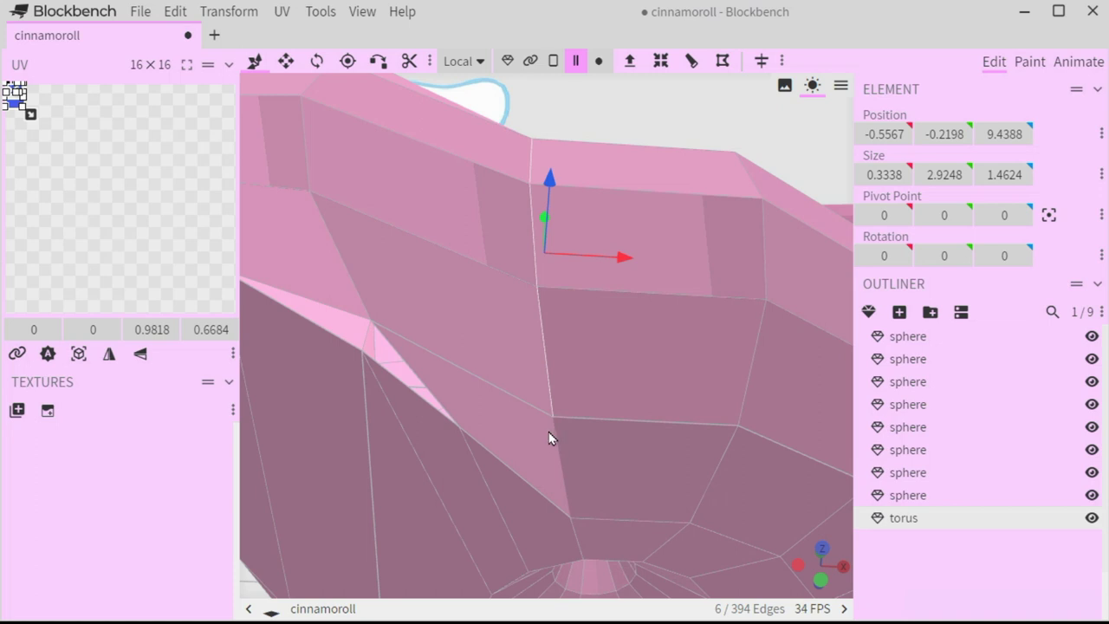
Move the selected torus edges inward to X -0.4127 and Z 9.1842.
{"action": "left_click_drag", "start_coordinate": [728, 131], "coordinate": [729, 356]}
{"action": "left_click_drag", "start_coordinate": [677, 298], "coordinate": [679, 257]}
{"action": "left_click_drag", "start_coordinate": [752, 335], "coordinate": [727, 333]}
{"action": "left_click_drag", "start_coordinate": [659, 276], "coordinate": [656, 287]}
{"action": "scroll", "coordinate": [787, 297], "scroll_direction": "down", "scroll_amount": 10}
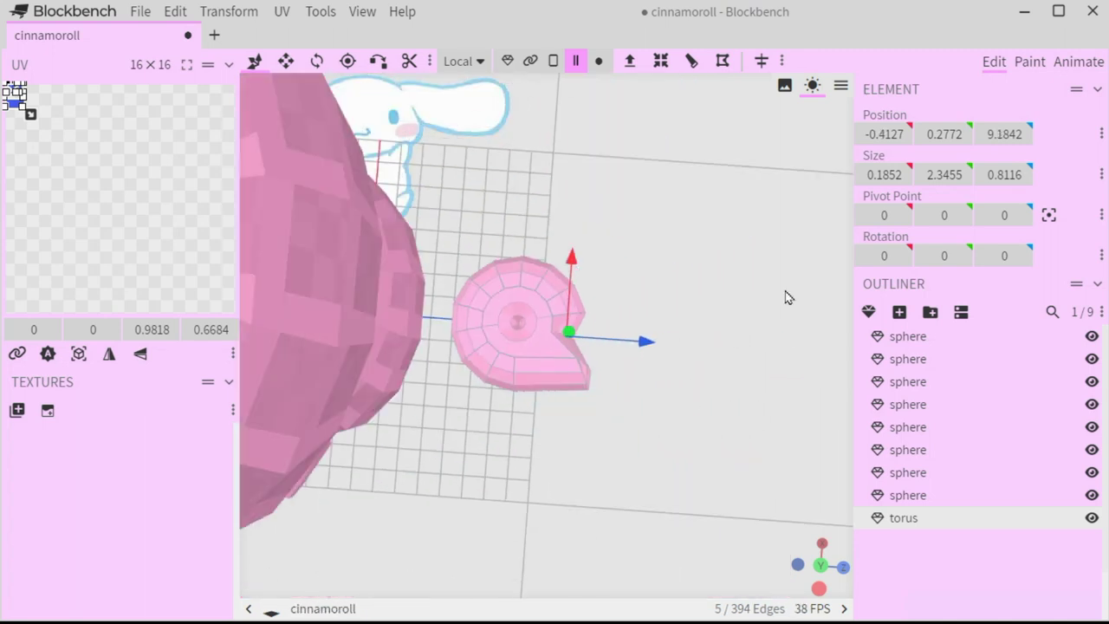
{"action": "scroll", "coordinate": [787, 297], "scroll_direction": "up", "scroll_amount": 4}
Select the whole torus and rotate it upright and flipped, to rotation 180, 0, -90.
{"action": "left_click", "coordinate": [508, 61]}
{"action": "left_click", "coordinate": [950, 584]}
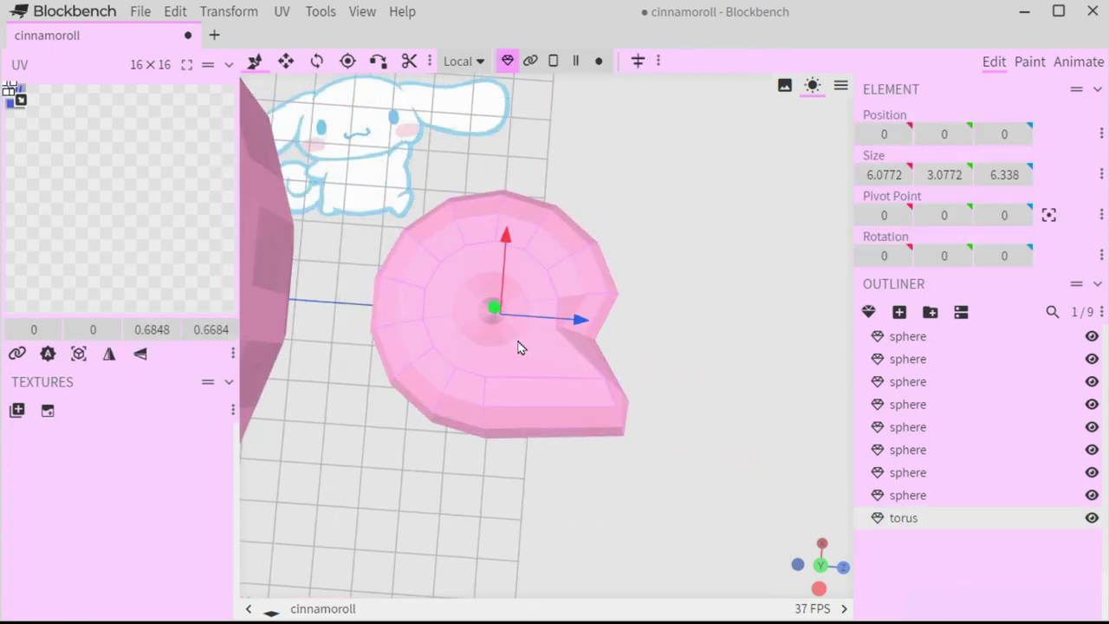
{"action": "left_click", "coordinate": [520, 347]}
{"action": "scroll", "coordinate": [641, 310], "scroll_direction": "down", "scroll_amount": 8}
{"action": "left_click_drag", "start_coordinate": [649, 307], "coordinate": [642, 201]}
{"action": "left_click", "coordinate": [315, 61]}
{"action": "left_click_drag", "start_coordinate": [431, 397], "coordinate": [438, 409]}
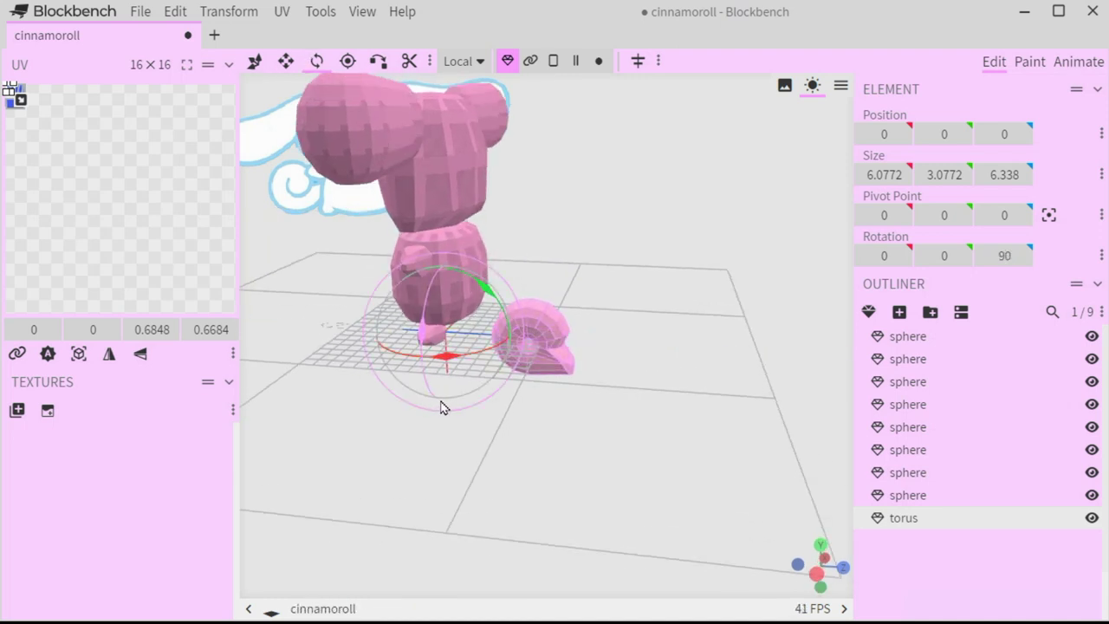
{"action": "left_click_drag", "start_coordinate": [527, 352], "coordinate": [441, 291]}
Move the torus up and against the back of the body as the tail.
{"action": "left_click", "coordinate": [252, 63]}
{"action": "left_click_drag", "start_coordinate": [309, 317], "coordinate": [477, 345]}
{"action": "left_click_drag", "start_coordinate": [522, 253], "coordinate": [528, 187]}
{"action": "scroll", "coordinate": [462, 325], "scroll_direction": "up", "scroll_amount": 6}
{"action": "left_click_drag", "start_coordinate": [463, 324], "coordinate": [815, 335]}
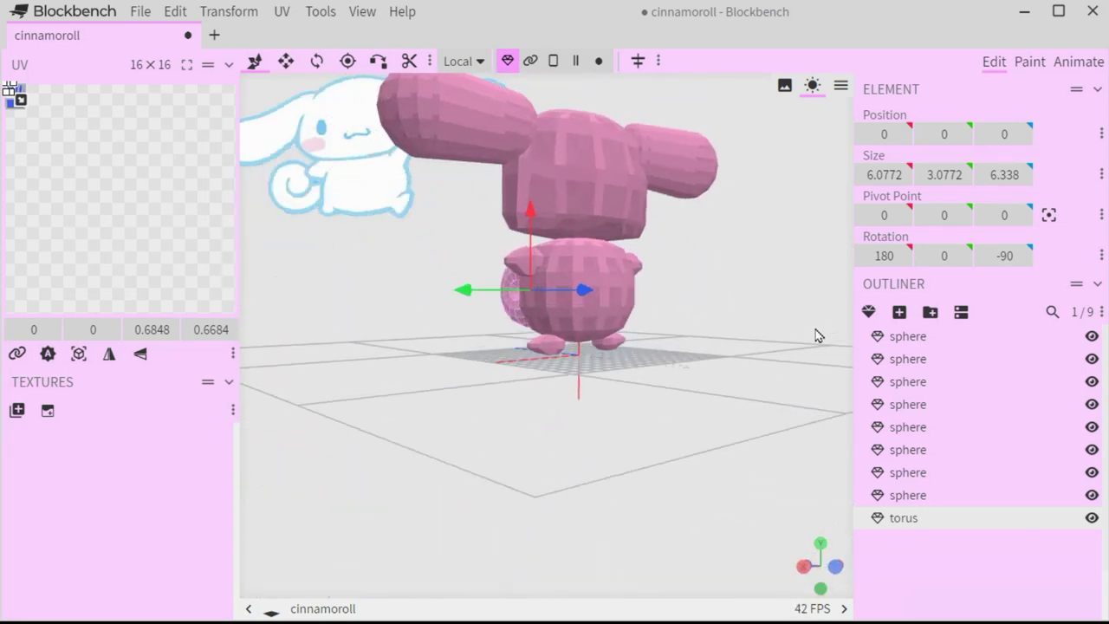
Select the loop of 12 edges around the lower rim of the head sphere.
{"action": "scroll", "coordinate": [818, 336], "scroll_direction": "up", "scroll_amount": 10}
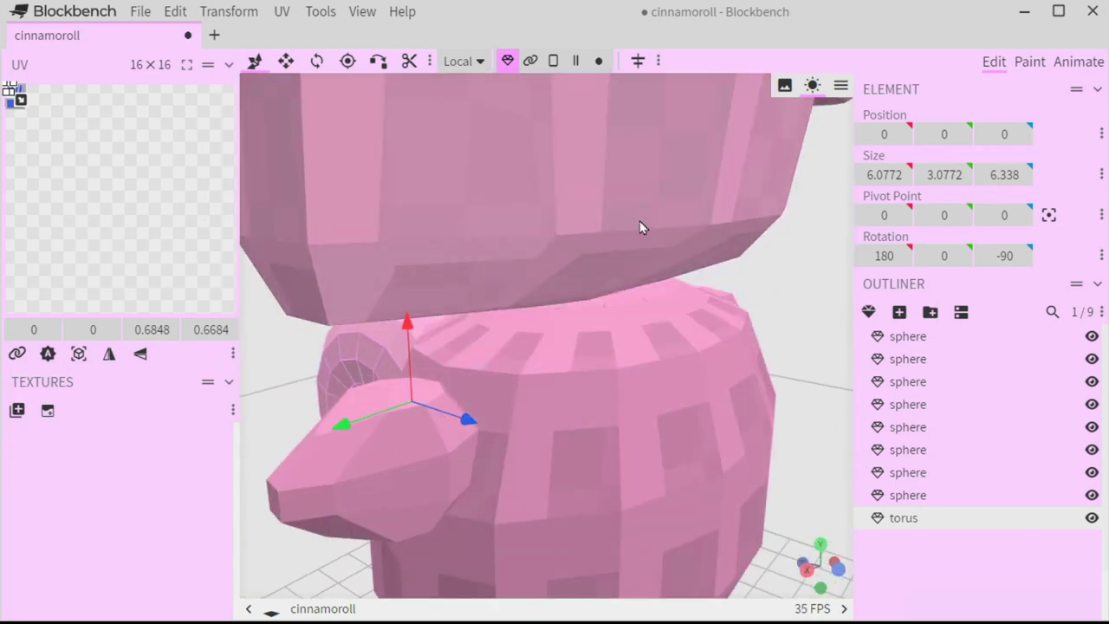
{"action": "left_click", "coordinate": [639, 228]}
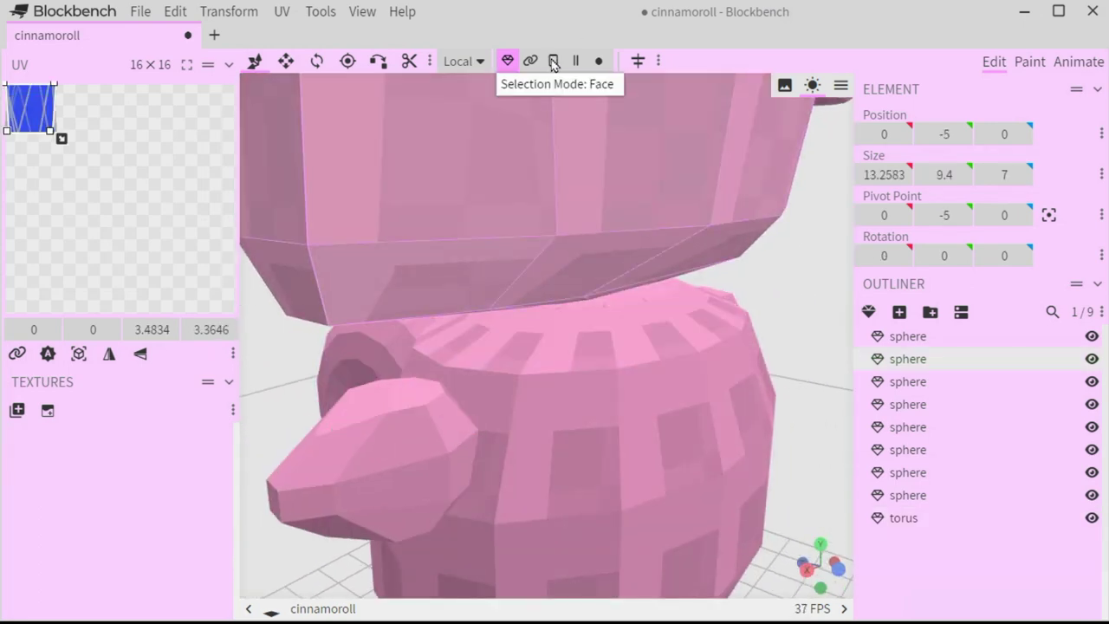
{"action": "left_click", "coordinate": [575, 62]}
{"action": "left_click_drag", "start_coordinate": [802, 236], "coordinate": [804, 223]}
{"action": "left_click", "coordinate": [660, 211]}
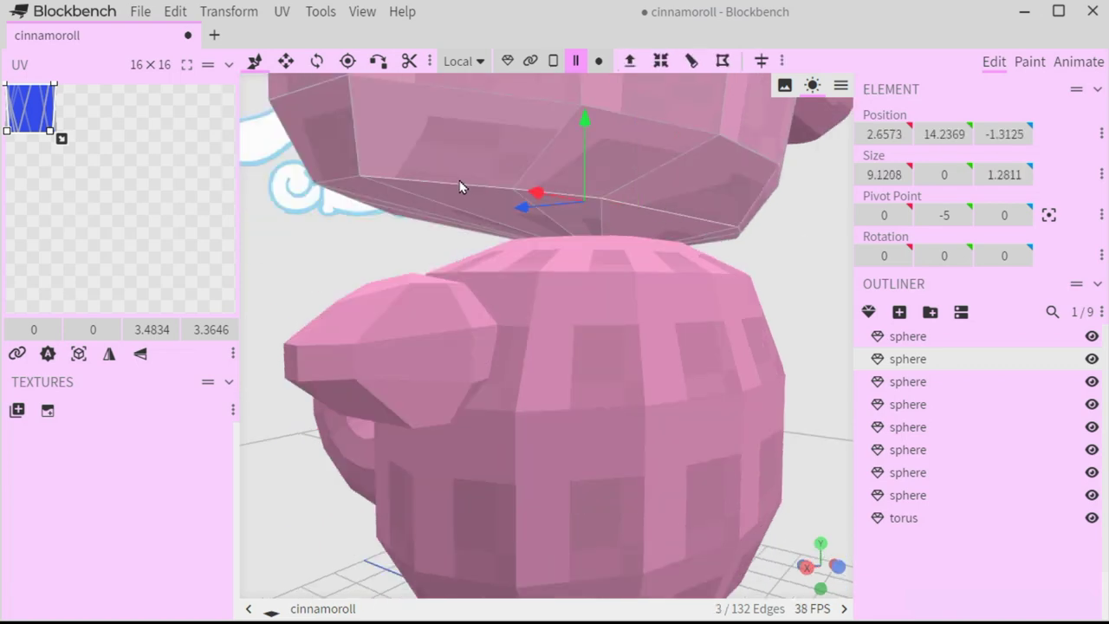
{"action": "left_click_drag", "start_coordinate": [789, 274], "coordinate": [412, 214]}
{"action": "left_click", "coordinate": [522, 202], "text": "shift"}
{"action": "left_click_drag", "start_coordinate": [553, 220], "coordinate": [393, 199]}
{"action": "left_click", "coordinate": [448, 282], "text": "shift"}
{"action": "left_click_drag", "start_coordinate": [776, 316], "coordinate": [684, 329]}
{"action": "left_click", "coordinate": [808, 206], "text": "shift"}
{"action": "right_click_drag", "start_coordinate": [808, 206], "coordinate": [648, 214]}
{"action": "left_click", "coordinate": [647, 214], "text": "shift"}
Resize the head's lower edge loop along Z to a depth of 4.8.
{"action": "left_click", "coordinate": [285, 61]}
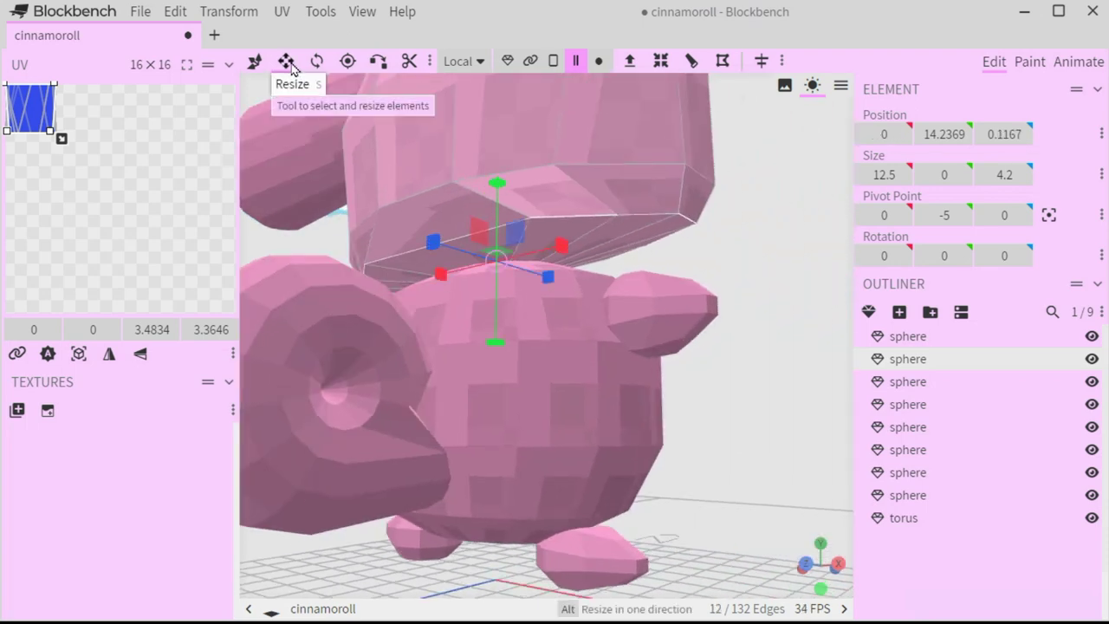
{"action": "left_click_drag", "start_coordinate": [433, 243], "coordinate": [642, 251]}
{"action": "left_click_drag", "start_coordinate": [736, 251], "coordinate": [539, 225]}
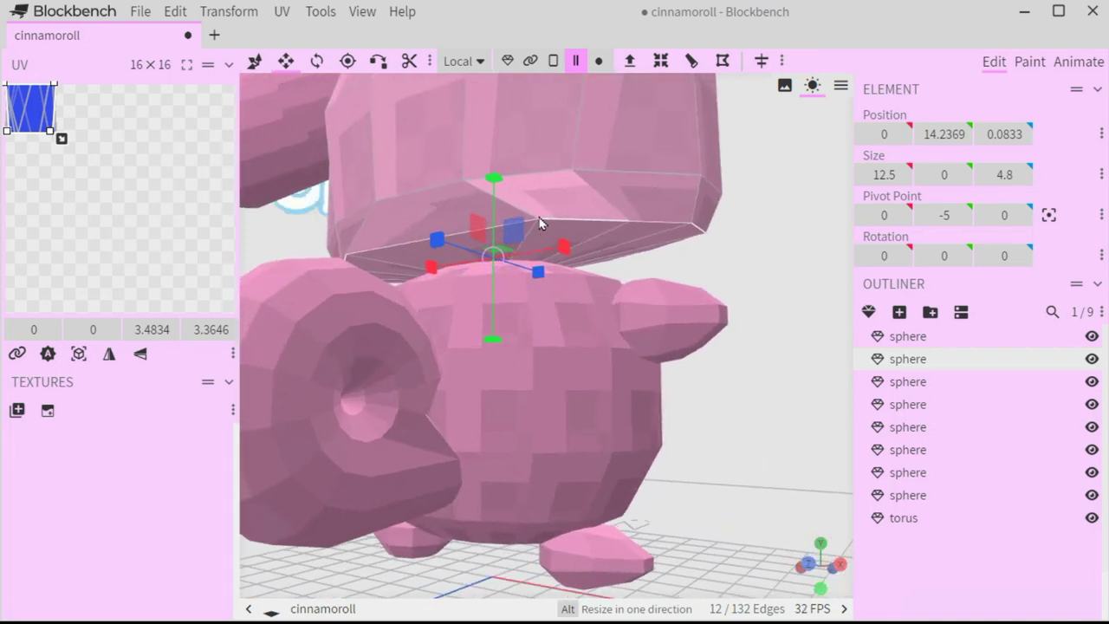
Adjust the edge selection around the head's underside and rescale those edges slightly.
{"action": "left_click", "coordinate": [564, 220], "text": "shift"}
{"action": "left_click", "coordinate": [389, 246], "text": "shift"}
{"action": "left_click_drag", "start_coordinate": [336, 256], "coordinate": [519, 302]}
{"action": "left_click", "coordinate": [478, 236], "text": "shift"}
{"action": "left_click_drag", "start_coordinate": [705, 296], "coordinate": [383, 255]}
{"action": "left_click_drag", "start_coordinate": [533, 248], "coordinate": [540, 249]}
{"action": "left_click", "coordinate": [817, 416]}
{"action": "scroll", "coordinate": [817, 416], "scroll_direction": "down", "scroll_amount": 5}
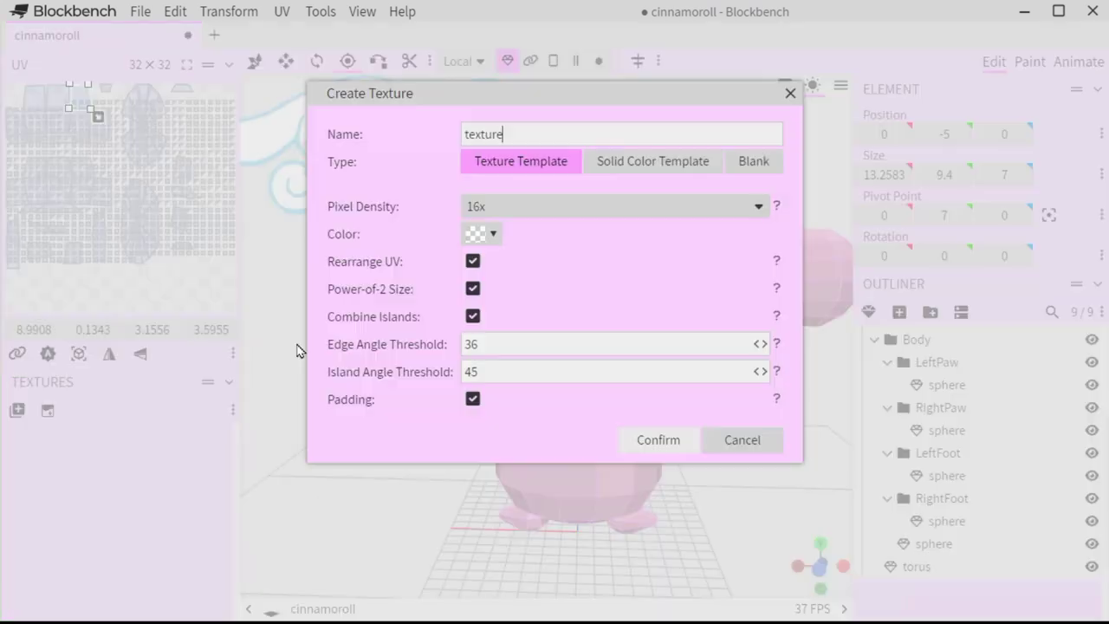
Create a texture template named sand for the model with a higher pixel density.
{"action": "left_click", "coordinate": [503, 209]}
{"action": "left_click", "coordinate": [495, 279]}
{"action": "double_click", "coordinate": [493, 136]}
{"action": "type", "text": "sand"}
{"action": "key", "text": "Return"}
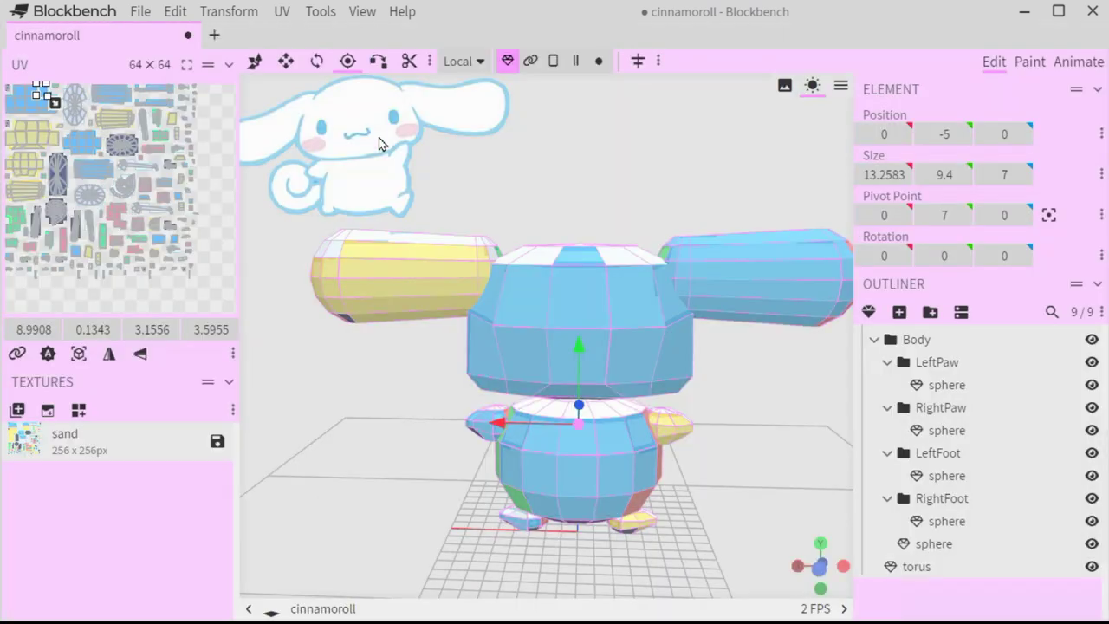
Switch to painting and fill the entire sand texture with white #ffffff.
{"action": "left_click", "coordinate": [1030, 61]}
{"action": "left_click_drag", "start_coordinate": [862, 181], "coordinate": [856, 172]}
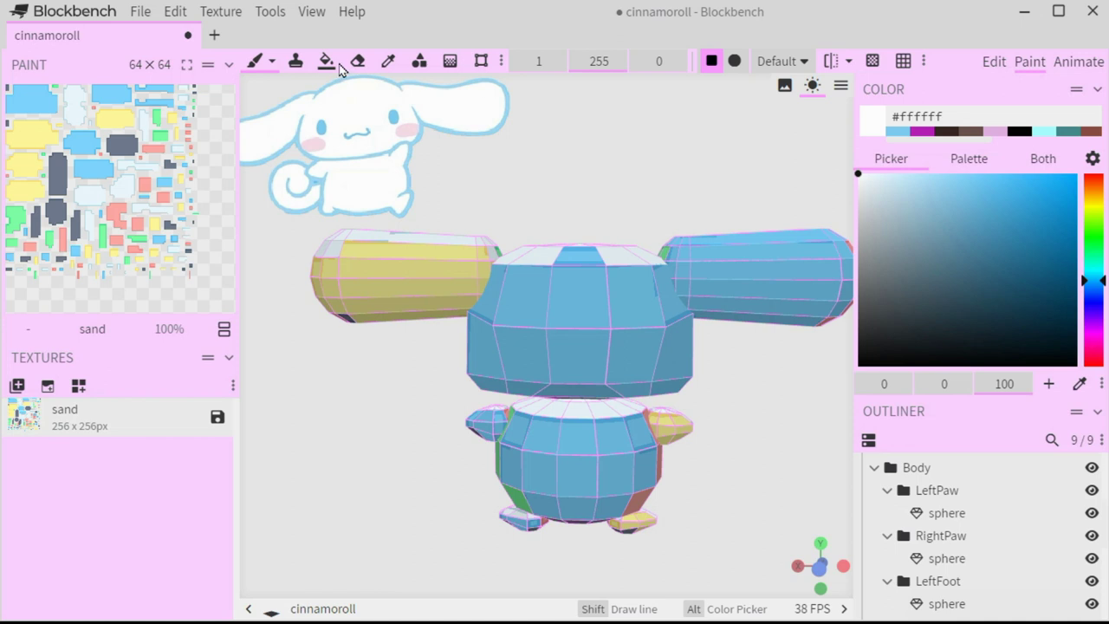
{"action": "left_click", "coordinate": [327, 63]}
{"action": "left_click", "coordinate": [228, 171]}
Paint two filled oval eyes in blue #7dcbf2 on the front of the head with the ellipse shape.
{"action": "left_click", "coordinate": [897, 131]}
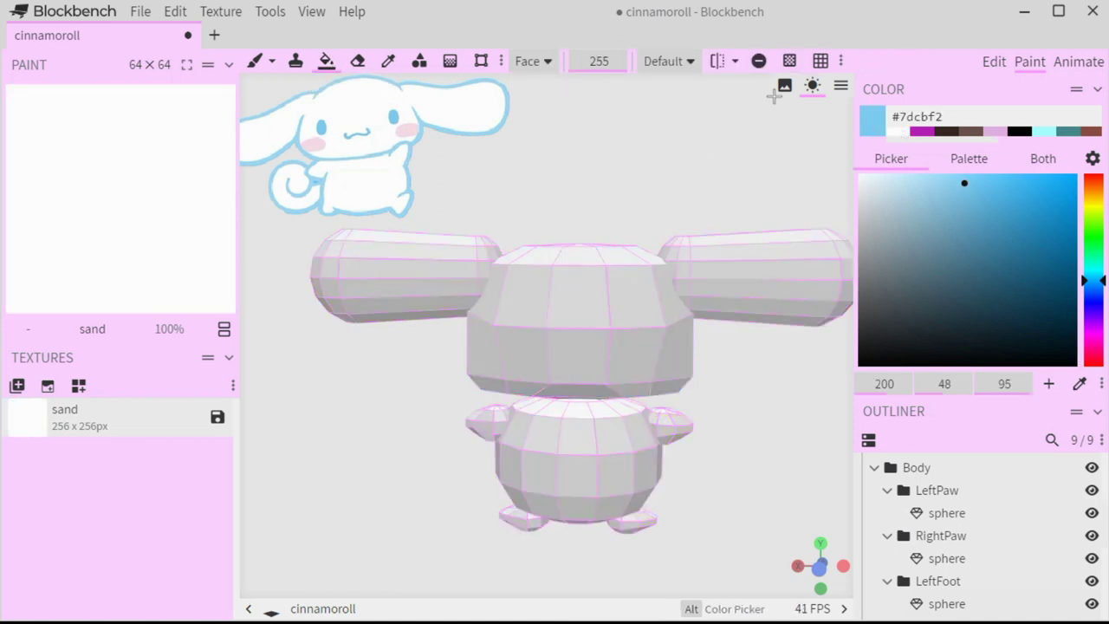
{"action": "left_click", "coordinate": [254, 61]}
{"action": "left_click", "coordinate": [419, 61]}
{"action": "left_click", "coordinate": [568, 61]}
{"action": "left_click_drag", "start_coordinate": [510, 300], "coordinate": [517, 310]}
{"action": "left_click_drag", "start_coordinate": [646, 304], "coordinate": [647, 312]}
Paint a small curved w-shaped mouth in blue #7dcbf2 between and below the eyes with a 1-pixel brush.
{"action": "left_click", "coordinate": [254, 61]}
{"action": "scroll", "coordinate": [537, 331], "scroll_direction": "up", "scroll_amount": 3}
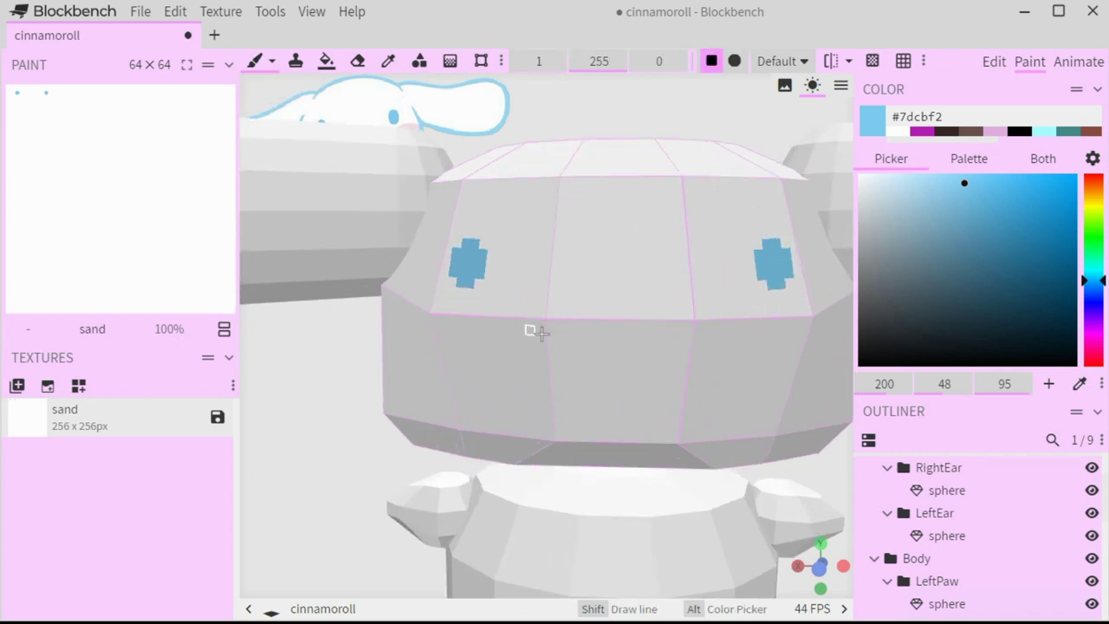
{"action": "mouse_move", "coordinate": [574, 350]}
{"action": "left_mouse_down"}
{"action": "mouse_move", "coordinate": [582, 373]}
{"action": "mouse_move", "coordinate": [609, 375]}
{"action": "left_mouse_up"}
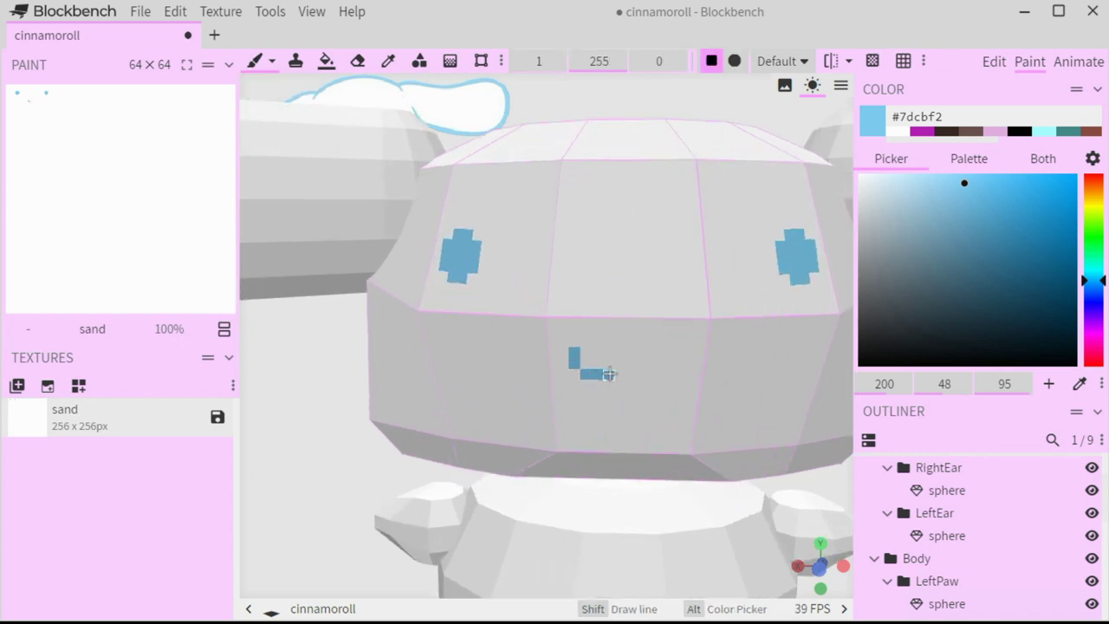
{"action": "mouse_move", "coordinate": [679, 350]}
{"action": "left_mouse_down"}
{"action": "mouse_move", "coordinate": [680, 371]}
{"action": "mouse_move", "coordinate": [629, 374]}
{"action": "mouse_move", "coordinate": [659, 375]}
{"action": "left_mouse_up"}
{"action": "key", "text": "ctrl+z"}
{"action": "scroll", "coordinate": [548, 257], "scroll_direction": "down", "scroll_amount": 4}
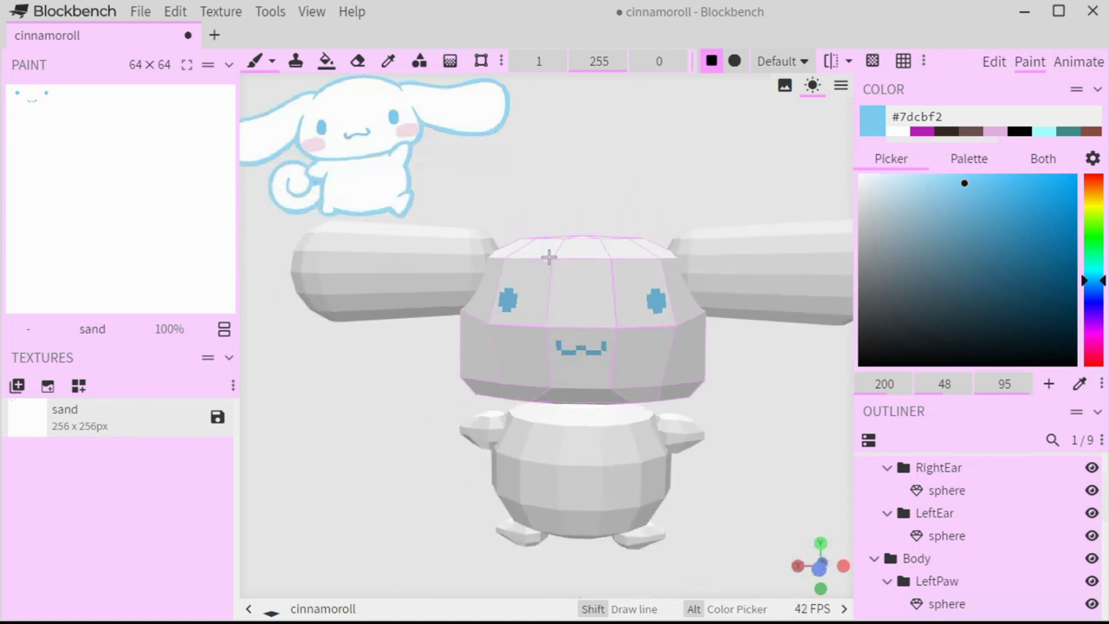
Sample the cheek pink #f6dbe6 from the reference image and paint the first cheek below one eye.
{"action": "left_click", "coordinate": [386, 59]}
{"action": "left_click", "coordinate": [314, 145]}
{"action": "key", "text": "b"}
{"action": "mouse_move", "coordinate": [490, 338]}
{"action": "left_mouse_down"}
{"action": "mouse_move", "coordinate": [510, 350]}
{"action": "mouse_move", "coordinate": [499, 345]}
{"action": "left_mouse_up"}
Try to paint a matching pink cheek below the other eye, and undo it.
{"action": "left_click_drag", "start_coordinate": [643, 342], "coordinate": [676, 360]}
{"action": "key", "text": "ctrl+z"}
{"action": "key", "text": "ctrl+z"}
{"action": "key", "text": "ctrl+z"}
{"action": "key", "text": "ctrl+z"}
{"action": "scroll", "coordinate": [676, 360], "scroll_direction": "up", "scroll_amount": 6}
{"action": "scroll", "coordinate": [676, 359], "scroll_direction": "down", "scroll_amount": 6}
Try painting a swirl line in blue #7dcbf2 on the side of the torus tail with the brush.
{"action": "left_click_drag", "start_coordinate": [758, 408], "coordinate": [545, 433]}
{"action": "left_click_drag", "start_coordinate": [668, 436], "coordinate": [676, 437]}
{"action": "right_click_drag", "start_coordinate": [676, 436], "coordinate": [734, 456]}
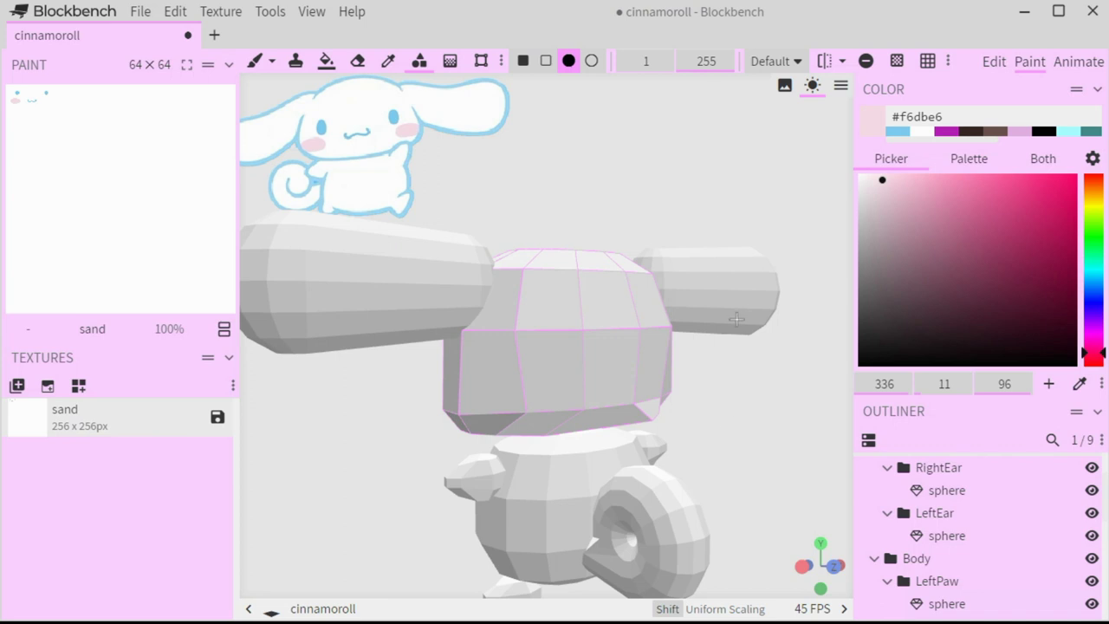
{"action": "left_click", "coordinate": [898, 131]}
{"action": "left_click", "coordinate": [253, 61]}
{"action": "scroll", "coordinate": [719, 475], "scroll_direction": "up", "scroll_amount": 3}
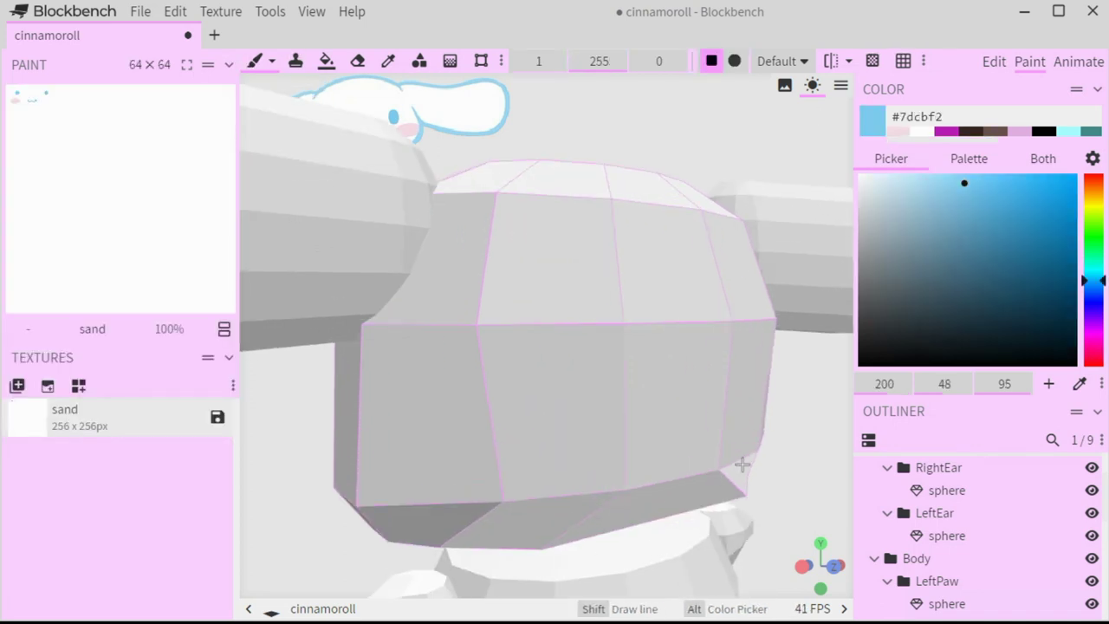
{"action": "scroll", "coordinate": [742, 466], "scroll_direction": "down", "scroll_amount": 3}
{"action": "right_click_drag", "start_coordinate": [739, 461], "coordinate": [721, 327]}
{"action": "left_click_drag", "start_coordinate": [797, 196], "coordinate": [896, 208]}
{"action": "right_click_drag", "start_coordinate": [768, 198], "coordinate": [678, 179]}
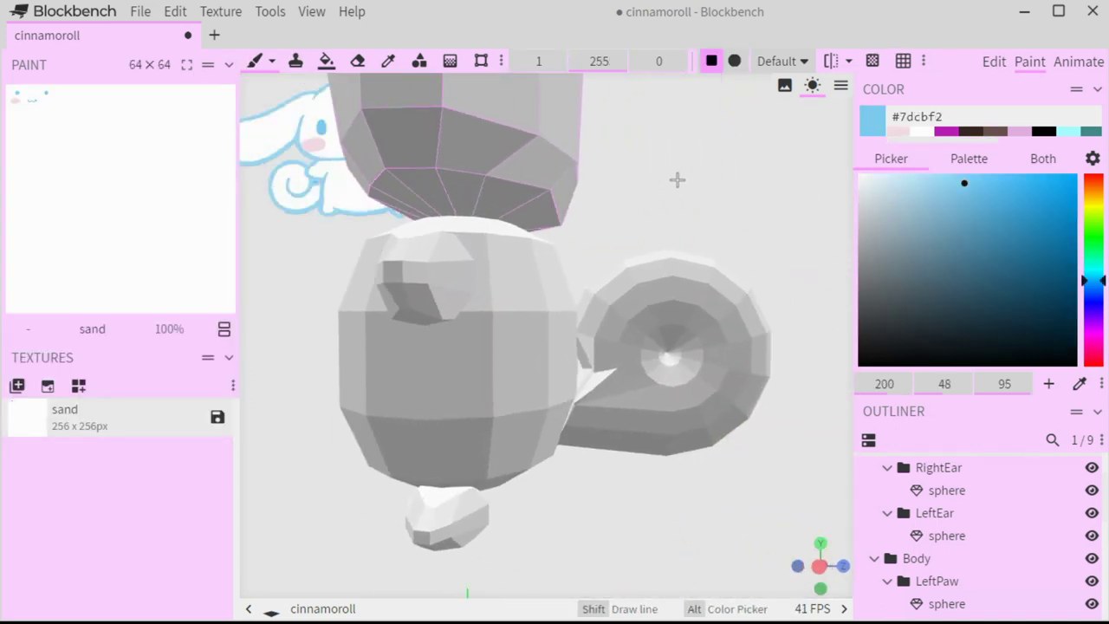
{"action": "scroll", "coordinate": [676, 179], "scroll_direction": "up", "scroll_amount": 5}
{"action": "left_click", "coordinate": [510, 385]}
{"action": "left_click", "coordinate": [567, 405]}
{"action": "left_click_drag", "start_coordinate": [574, 407], "coordinate": [682, 349]}
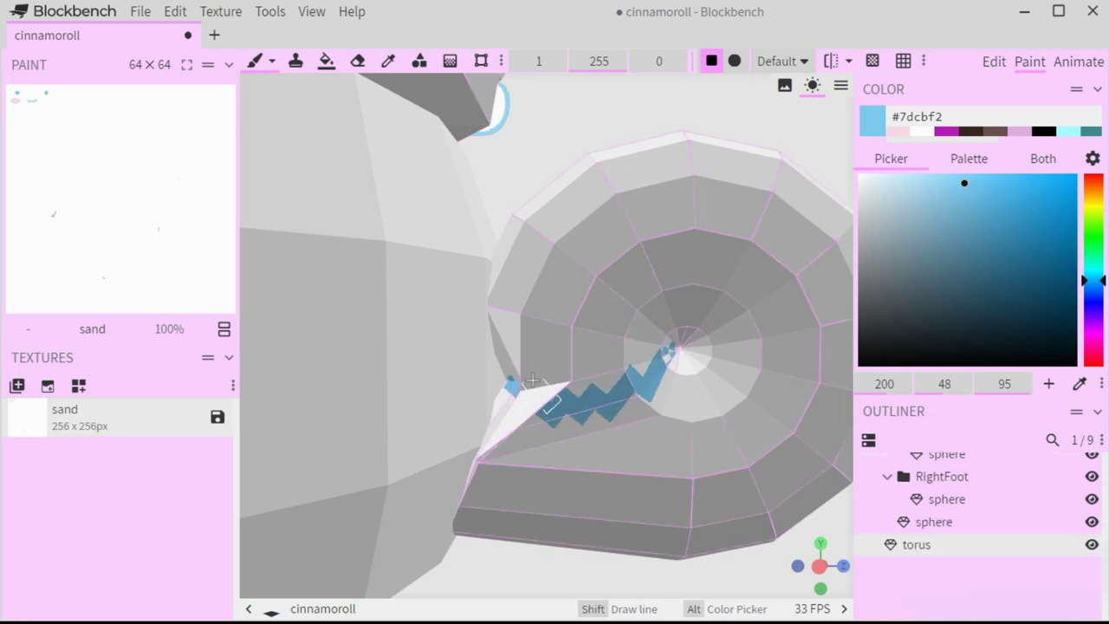
Undo the blue brush strokes on the tail.
{"action": "scroll", "coordinate": [495, 192], "scroll_direction": "down", "scroll_amount": 10}
{"action": "scroll", "coordinate": [494, 192], "scroll_direction": "down", "scroll_amount": 2}
{"action": "key", "text": "ctrl+z"}
{"action": "key", "text": "ctrl+z"}
{"action": "key", "text": "ctrl+z"}
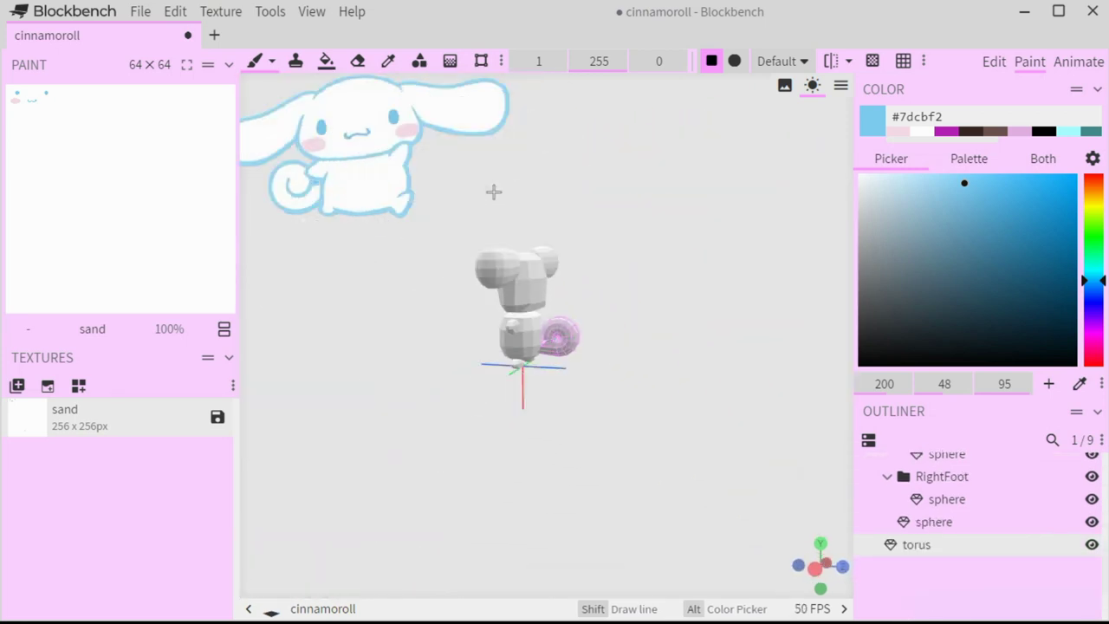
Outline the second oval cheek in pink #f6dbe6 below the other eye, undoing stray strokes.
{"action": "left_click_drag", "start_coordinate": [742, 415], "coordinate": [837, 451]}
{"action": "scroll", "coordinate": [850, 451], "scroll_direction": "up", "scroll_amount": 10}
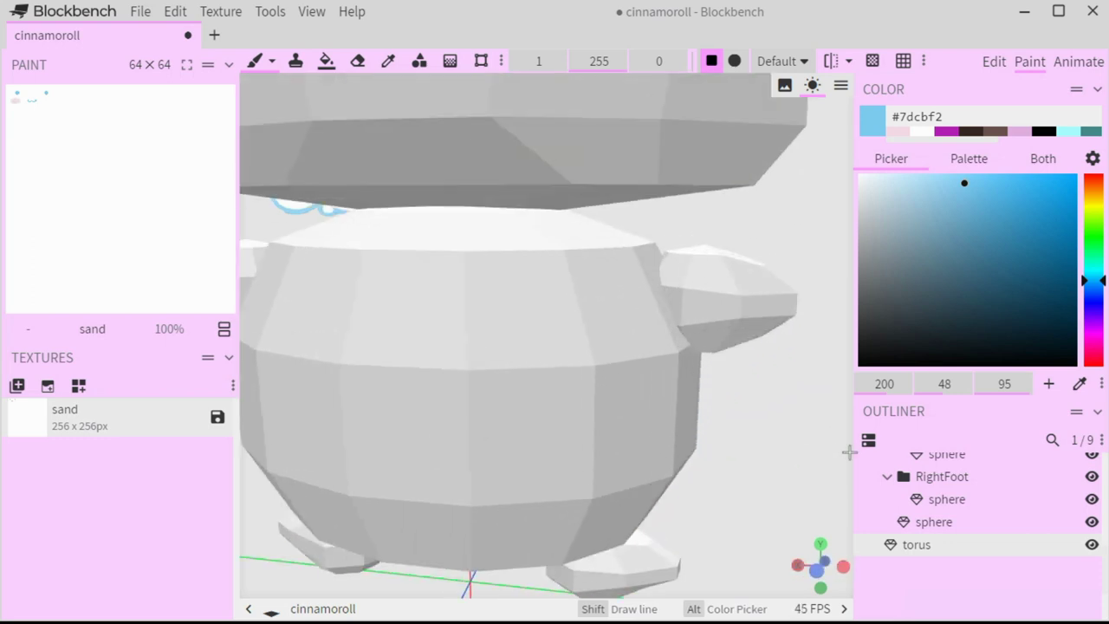
{"action": "left_click", "coordinate": [898, 131]}
{"action": "scroll", "coordinate": [785, 156], "scroll_direction": "down", "scroll_amount": 1}
{"action": "left_click_drag", "start_coordinate": [785, 157], "coordinate": [831, 218]}
{"action": "scroll", "coordinate": [831, 217], "scroll_direction": "up", "scroll_amount": 2}
{"action": "scroll", "coordinate": [830, 219], "scroll_direction": "up", "scroll_amount": 3}
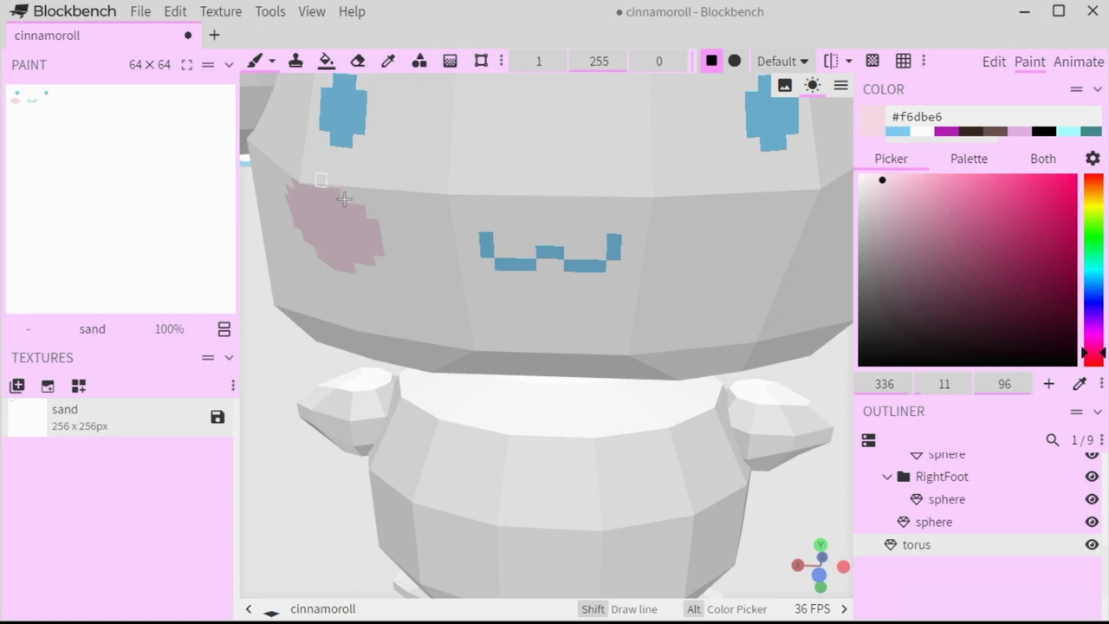
{"action": "mouse_move", "coordinate": [828, 194]}
{"action": "left_mouse_down"}
{"action": "mouse_move", "coordinate": [758, 216]}
{"action": "mouse_move", "coordinate": [736, 253]}
{"action": "mouse_move", "coordinate": [744, 268]}
{"action": "mouse_move", "coordinate": [732, 225]}
{"action": "mouse_move", "coordinate": [817, 192]}
{"action": "left_mouse_up"}
{"action": "key", "text": "ctrl+z"}
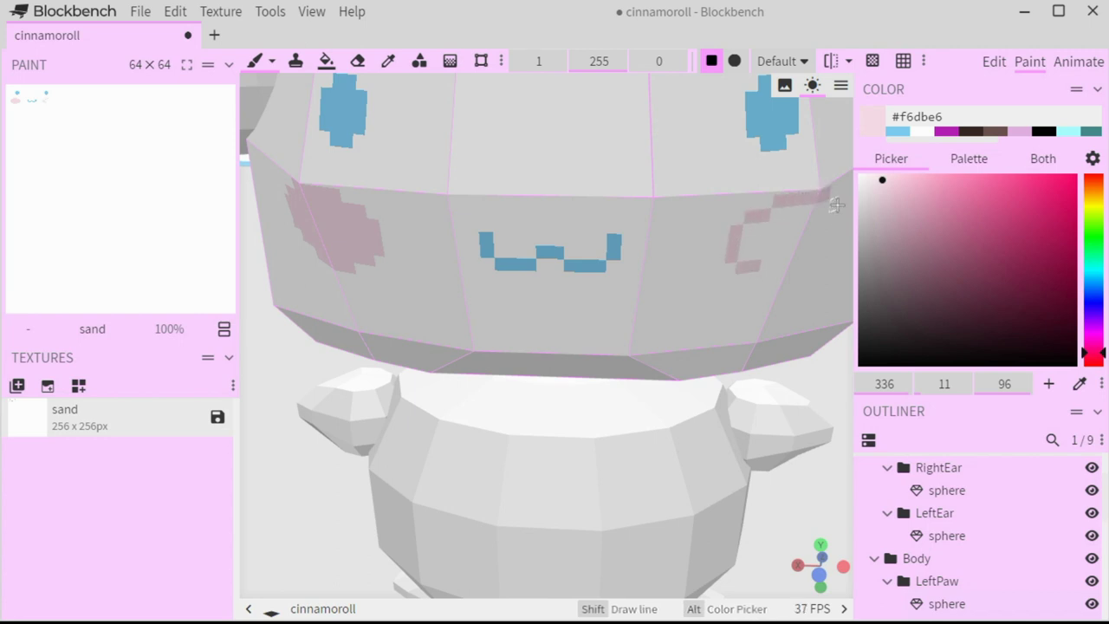
{"action": "mouse_move", "coordinate": [841, 232]}
{"action": "left_mouse_down"}
{"action": "mouse_move", "coordinate": [767, 275]}
{"action": "mouse_move", "coordinate": [814, 262]}
{"action": "left_mouse_up"}
{"action": "key", "text": "ctrl+z"}
{"action": "left_click_drag", "start_coordinate": [297, 352], "coordinate": [252, 346]}
{"action": "left_click_drag", "start_coordinate": [630, 252], "coordinate": [672, 249]}
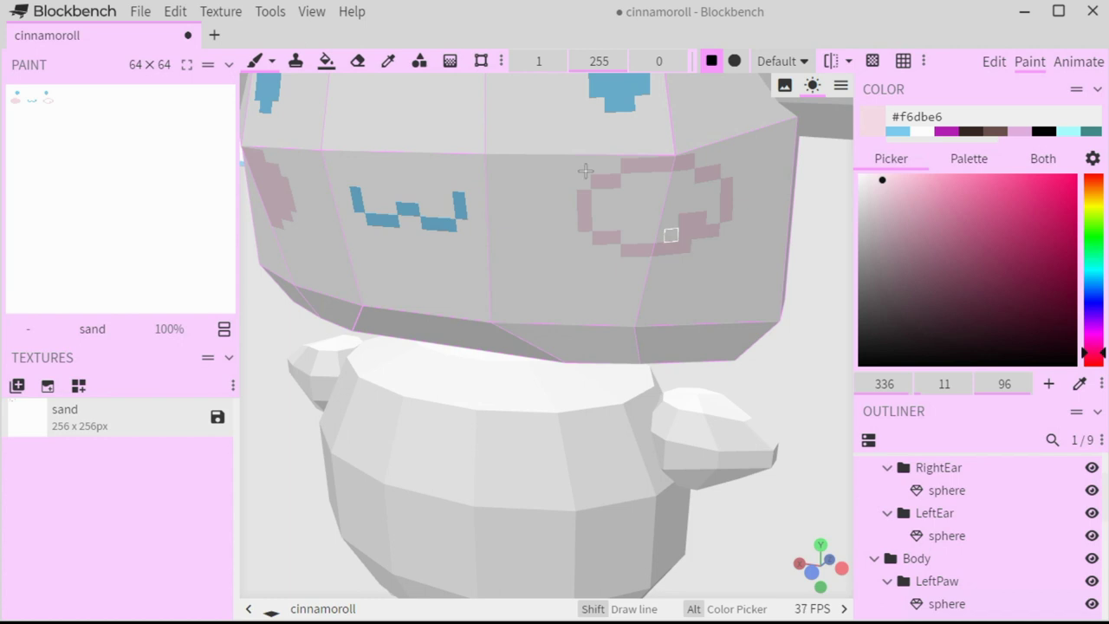
Fill the inside of the outlined cheek with pink #f6dbe6, using the Connected Colors fill mode.
{"action": "left_click", "coordinate": [325, 60]}
{"action": "left_click", "coordinate": [532, 63]}
{"action": "left_click", "coordinate": [564, 156]}
{"action": "left_click", "coordinate": [631, 186]}
{"action": "scroll", "coordinate": [696, 275], "scroll_direction": "down", "scroll_amount": 6}
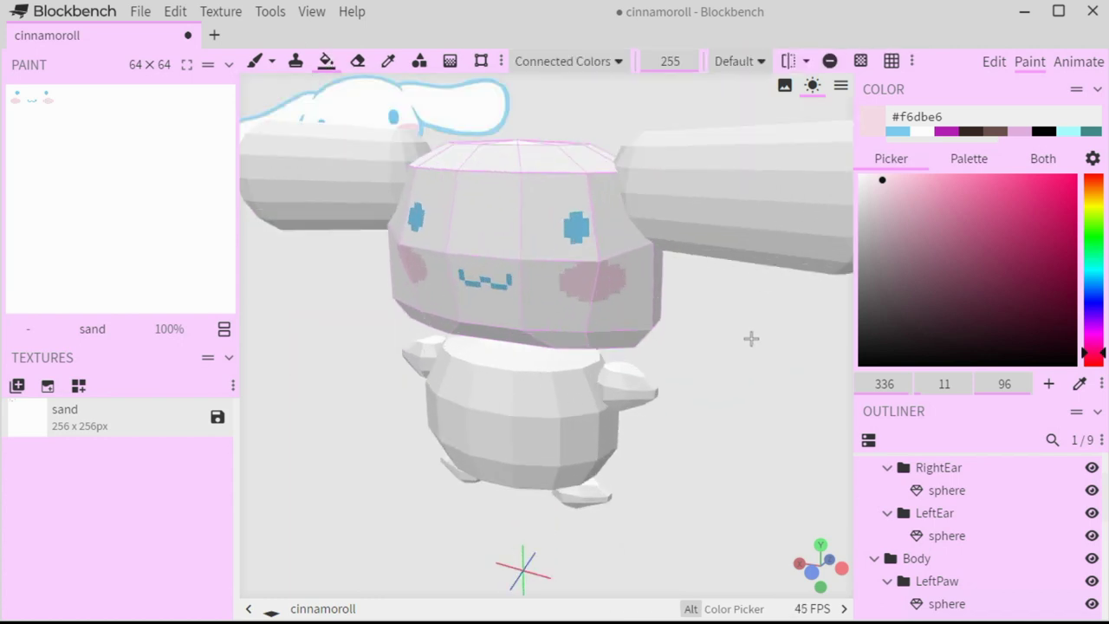
Switch back to the brush and sample the blue #7dcbf2 from the eye.
{"action": "left_click_drag", "start_coordinate": [750, 336], "coordinate": [794, 331]}
{"action": "scroll", "coordinate": [794, 331], "scroll_direction": "up", "scroll_amount": 8}
{"action": "scroll", "coordinate": [795, 331], "scroll_direction": "down", "scroll_amount": 12}
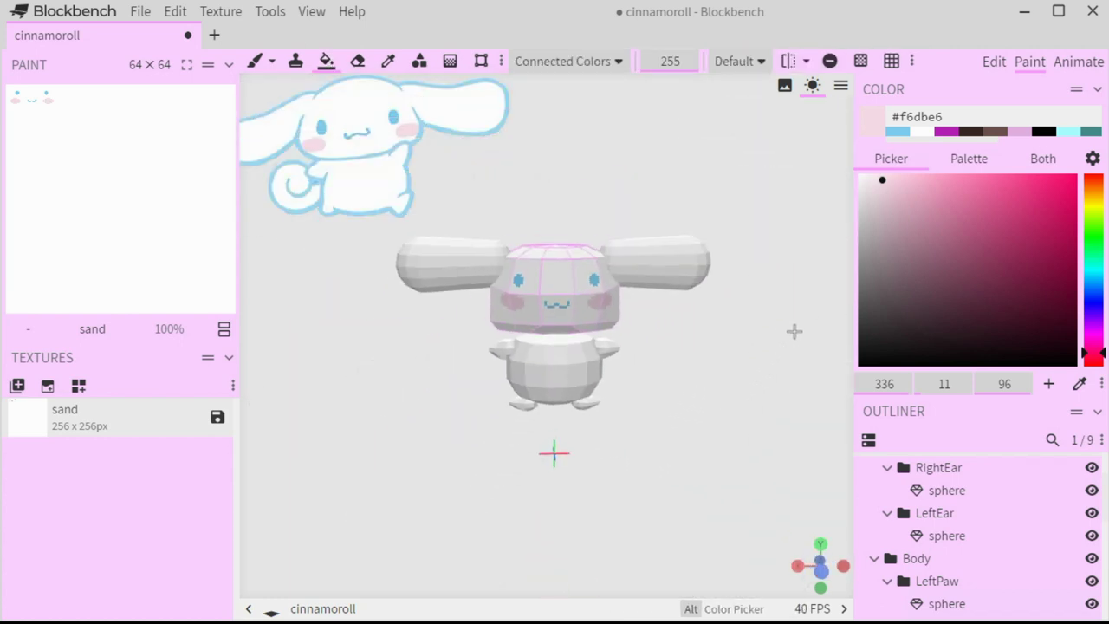
{"action": "scroll", "coordinate": [795, 331], "scroll_direction": "up", "scroll_amount": 9}
{"action": "key", "text": "b"}
{"action": "left_click", "coordinate": [447, 173], "text": "alt"}
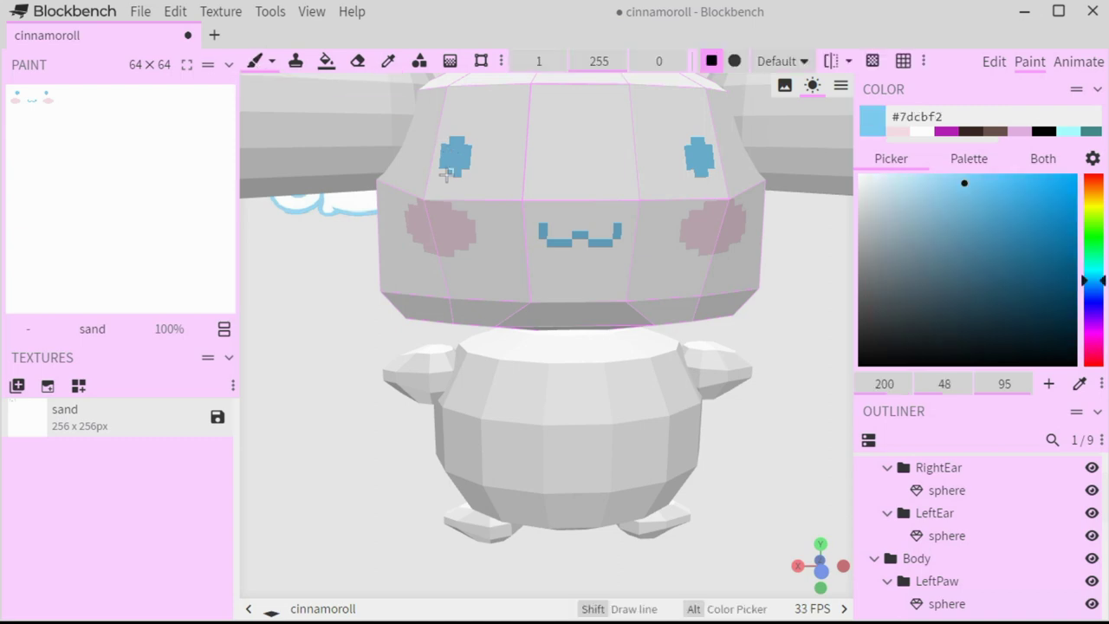